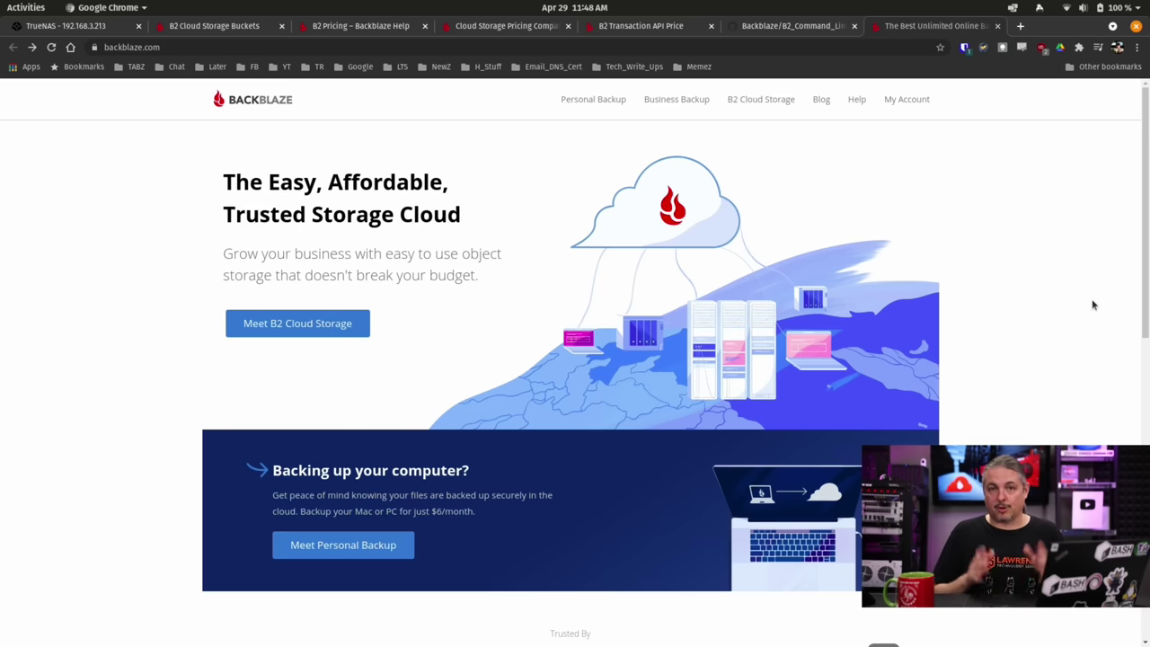
Review the B2 command-line tool repository and the B2 API transaction pricing page.
left_click(833, 33)
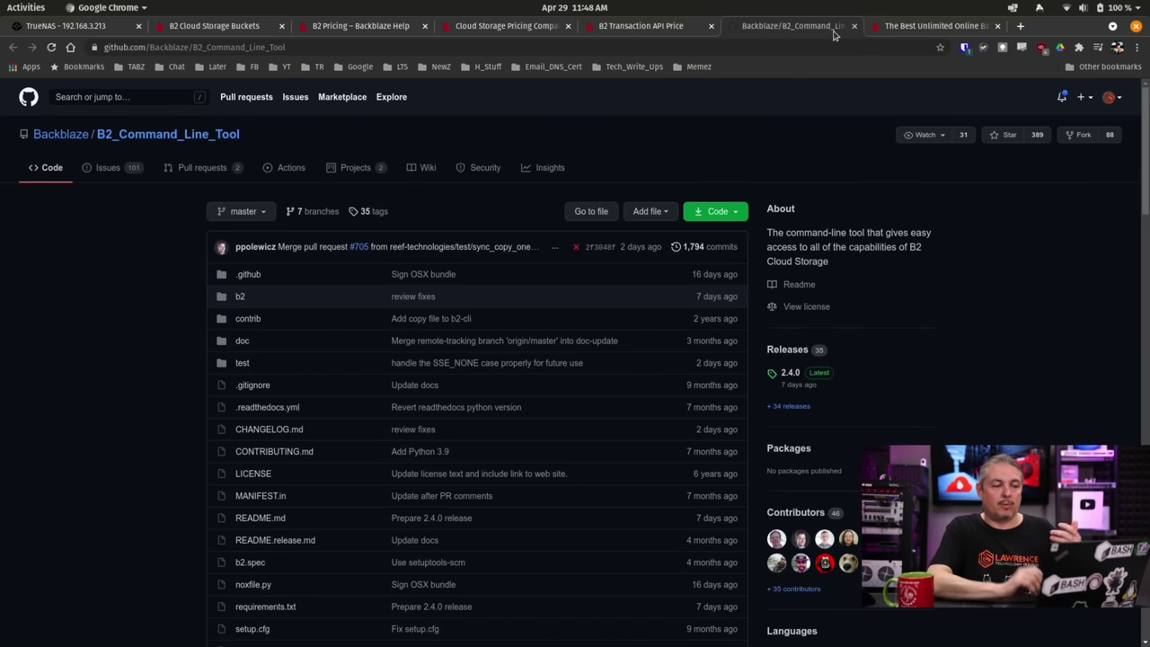
left_click(669, 29)
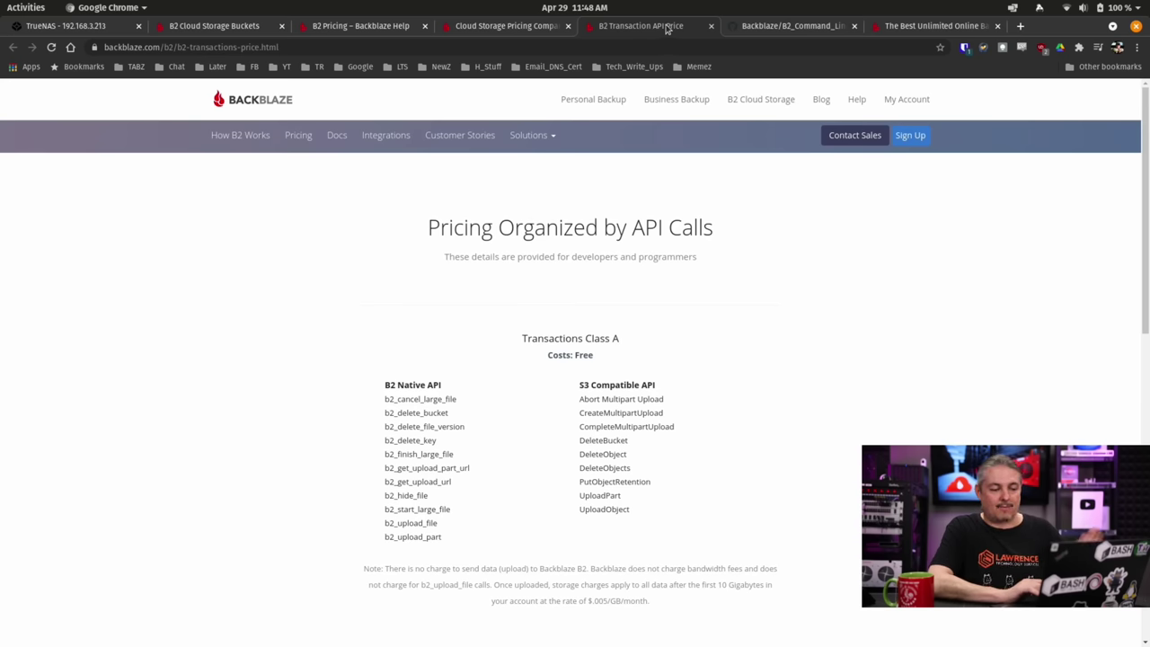
scroll(687, 250, "down", 3)
scroll(688, 250, "down", 6)
scroll(687, 250, "up", 8)
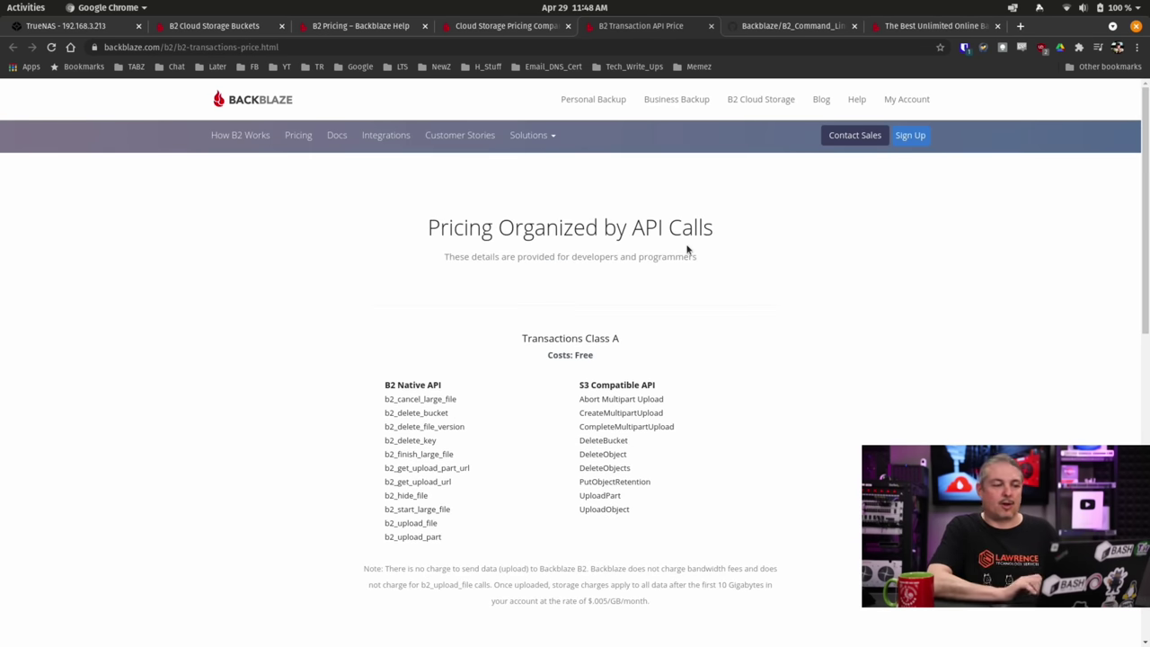
Scroll through the cloud storage pricing comparison, then bring up the B2 Pricing help article.
left_click(535, 27)
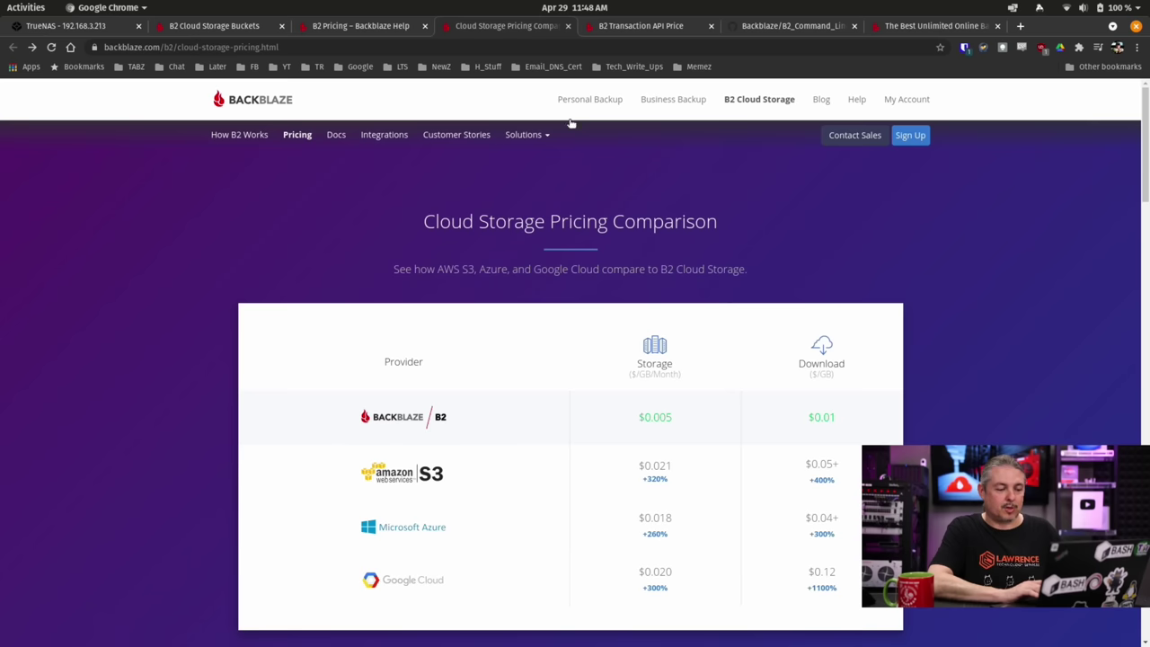
scroll(903, 342, "down", 6)
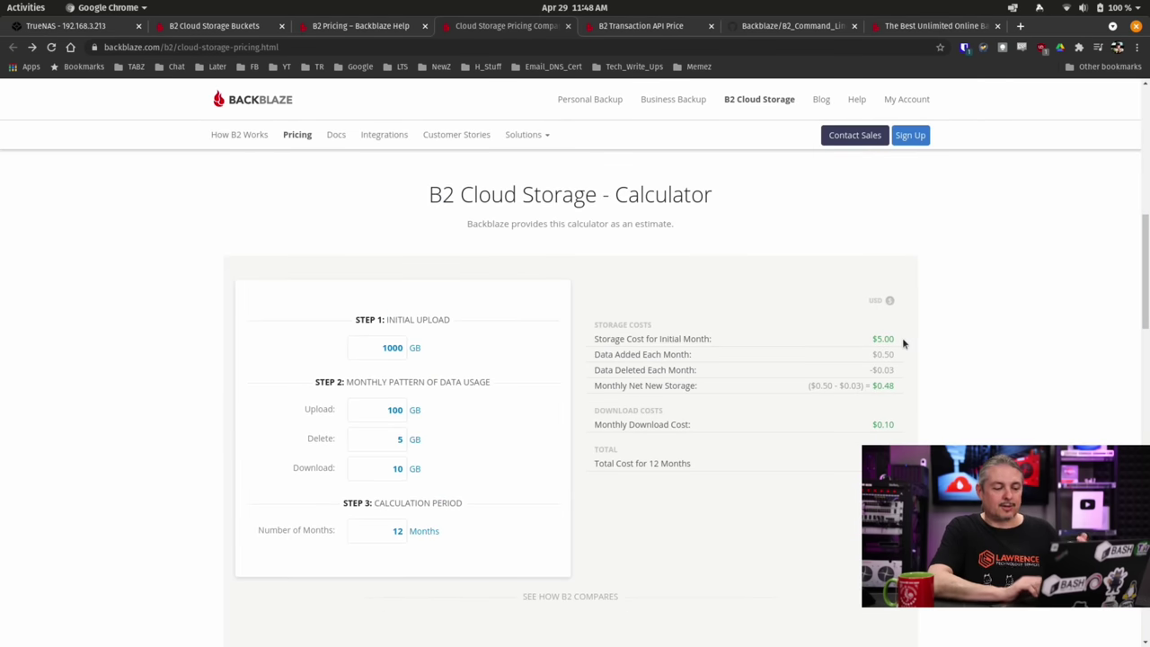
scroll(903, 342, "down", 2)
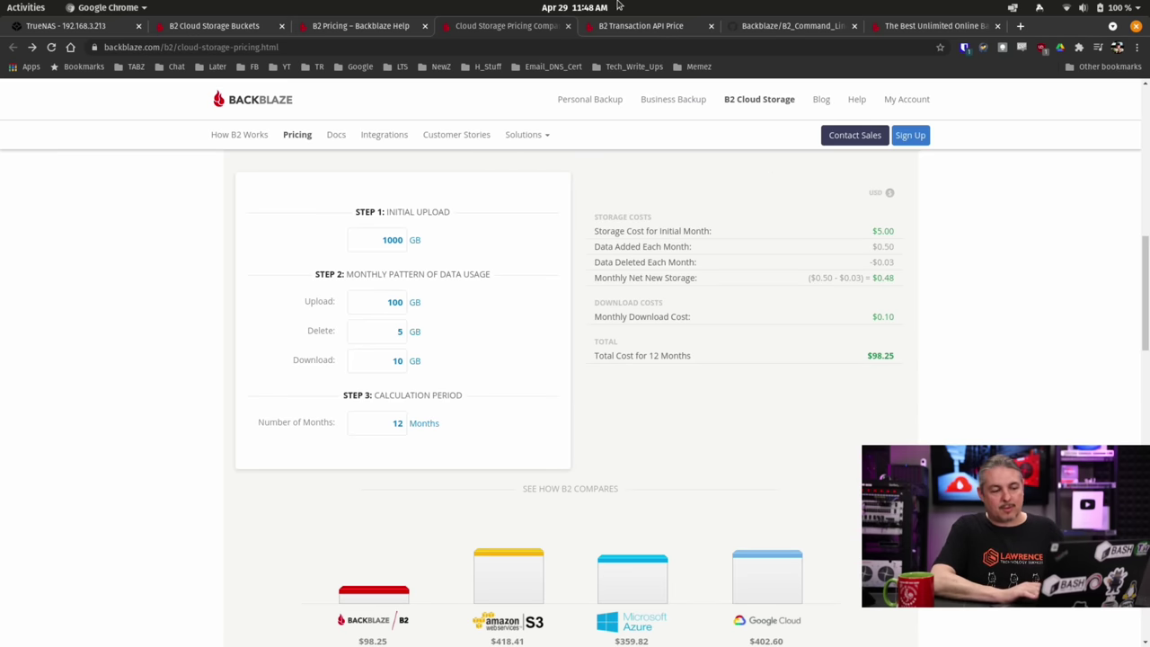
left_click(629, 27)
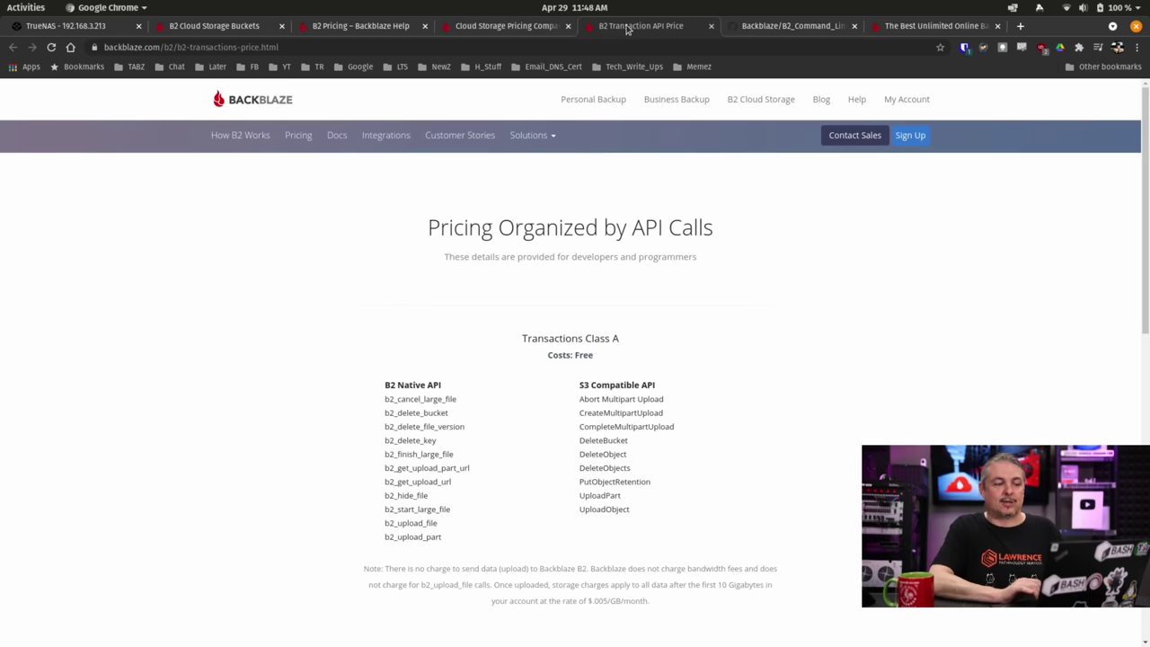
left_click(353, 27)
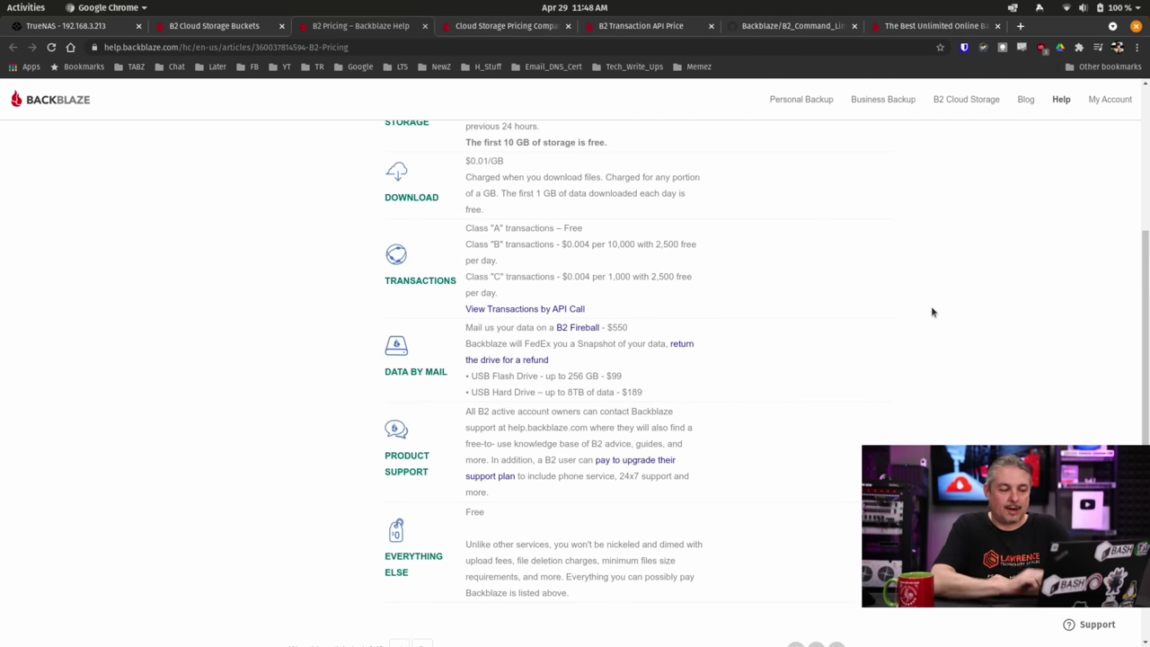
scroll(932, 312, "up", 3)
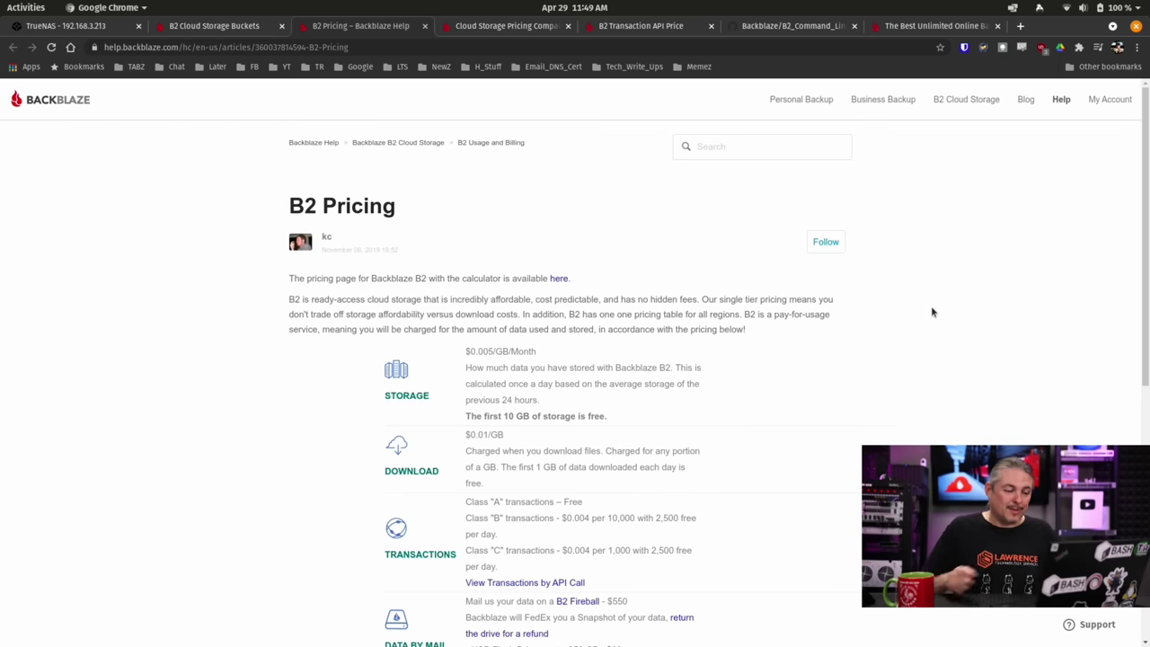
Check the empty Buckets page and highlight the pricing note that the first 10 GB is free.
left_click(225, 30)
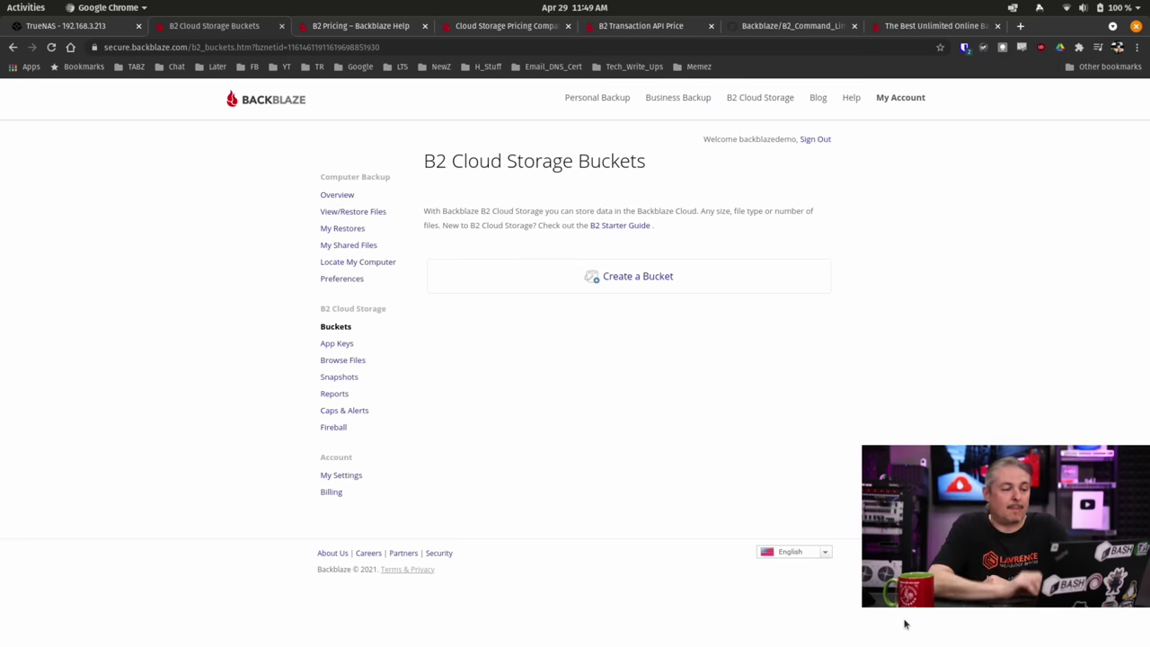
left_click(386, 27)
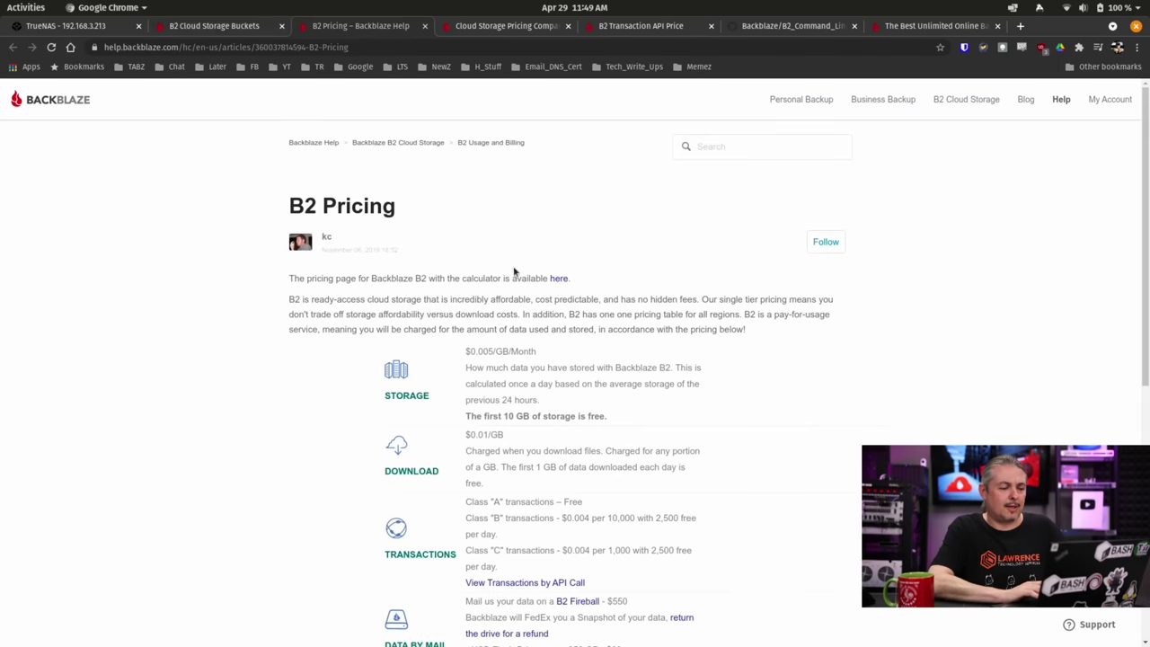
left_click_drag(465, 416, 616, 417)
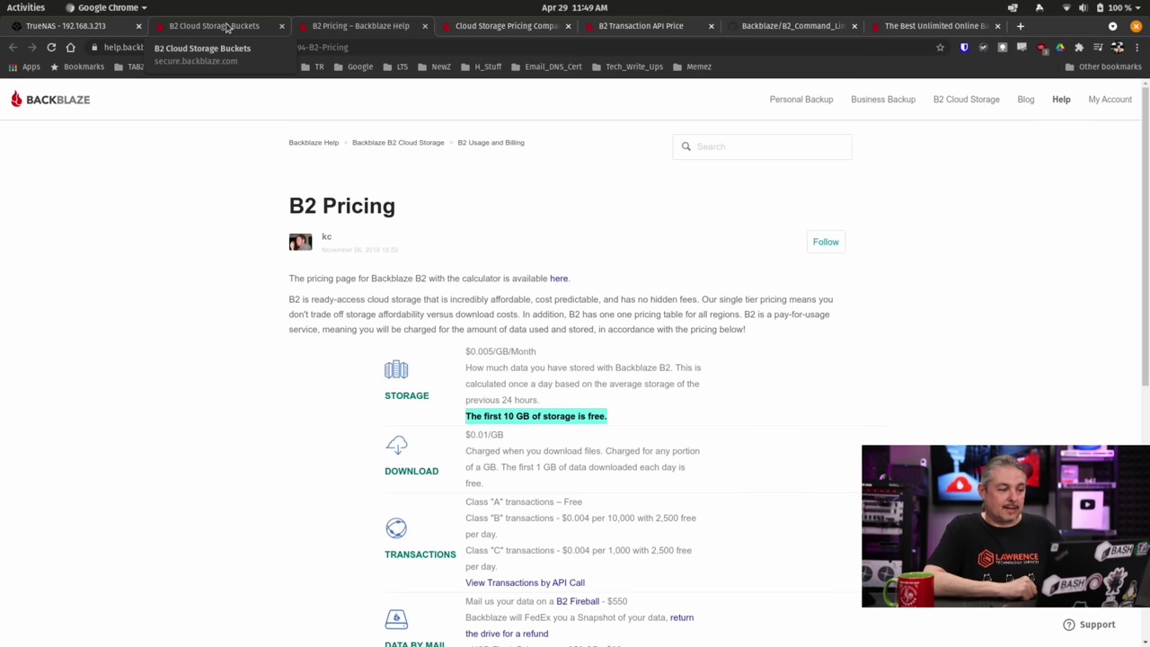
left_click(227, 27)
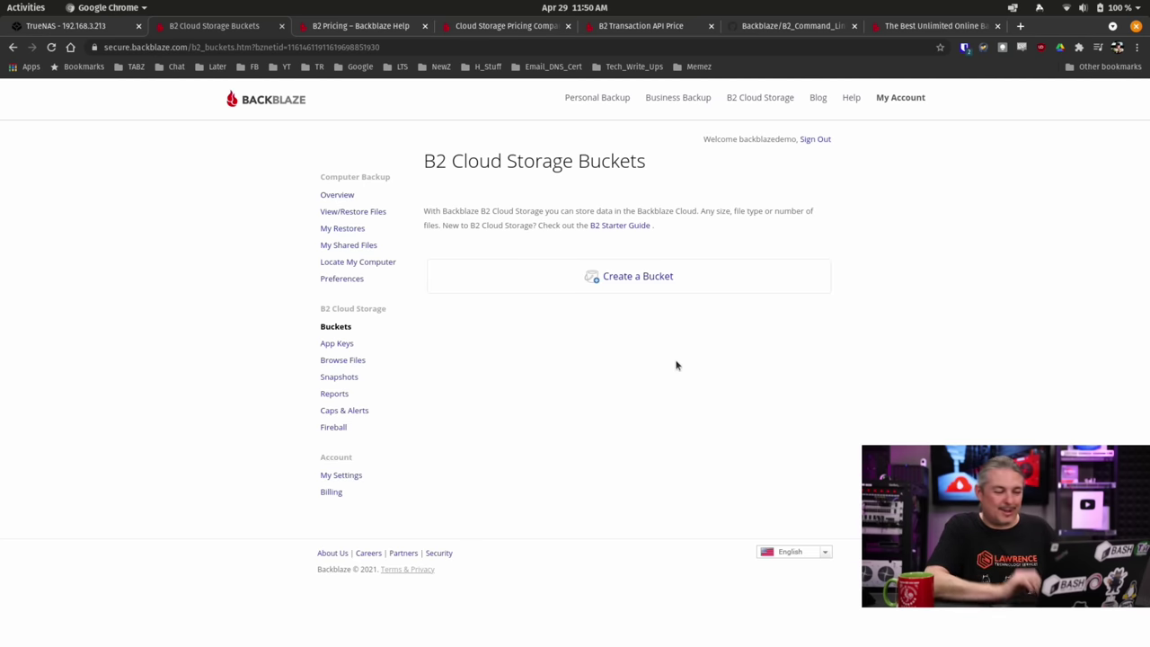
Start a new bucket and enter TrueNASYouTubeDemo as its unique bucket name.
left_click(639, 280)
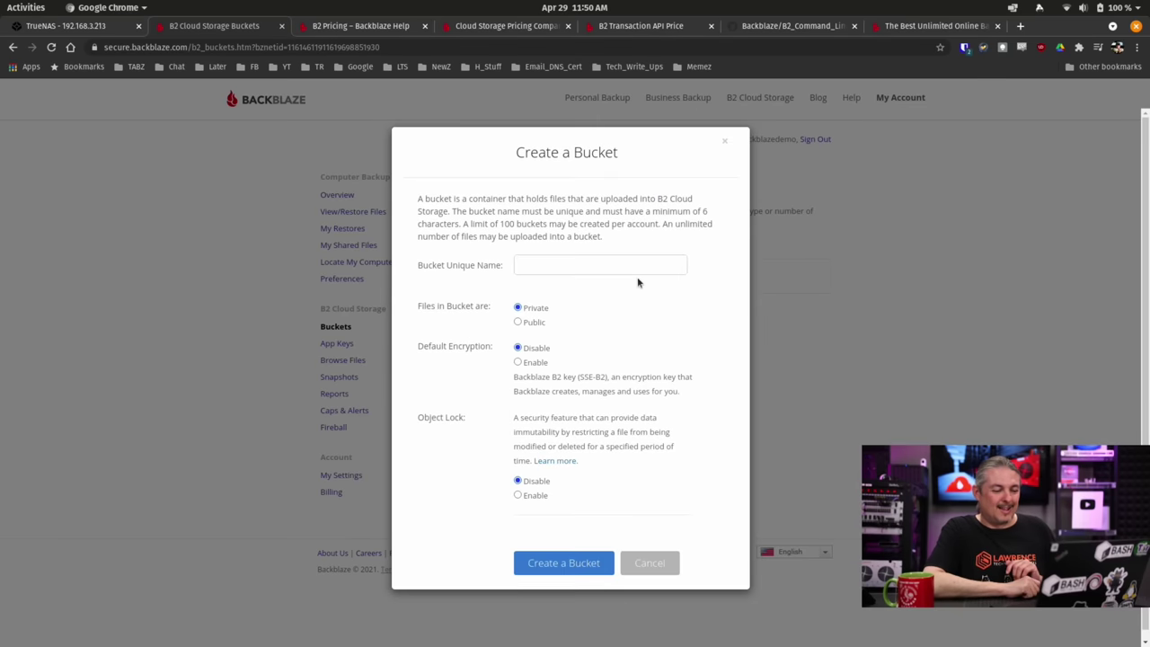
left_click(610, 270)
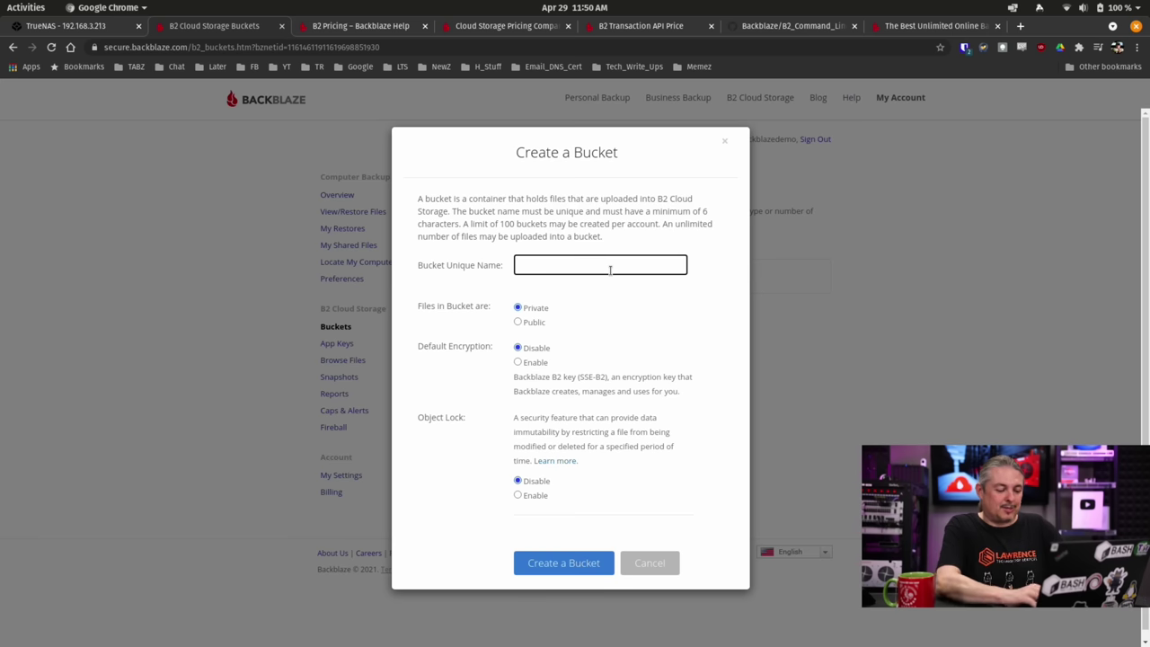
type("T")
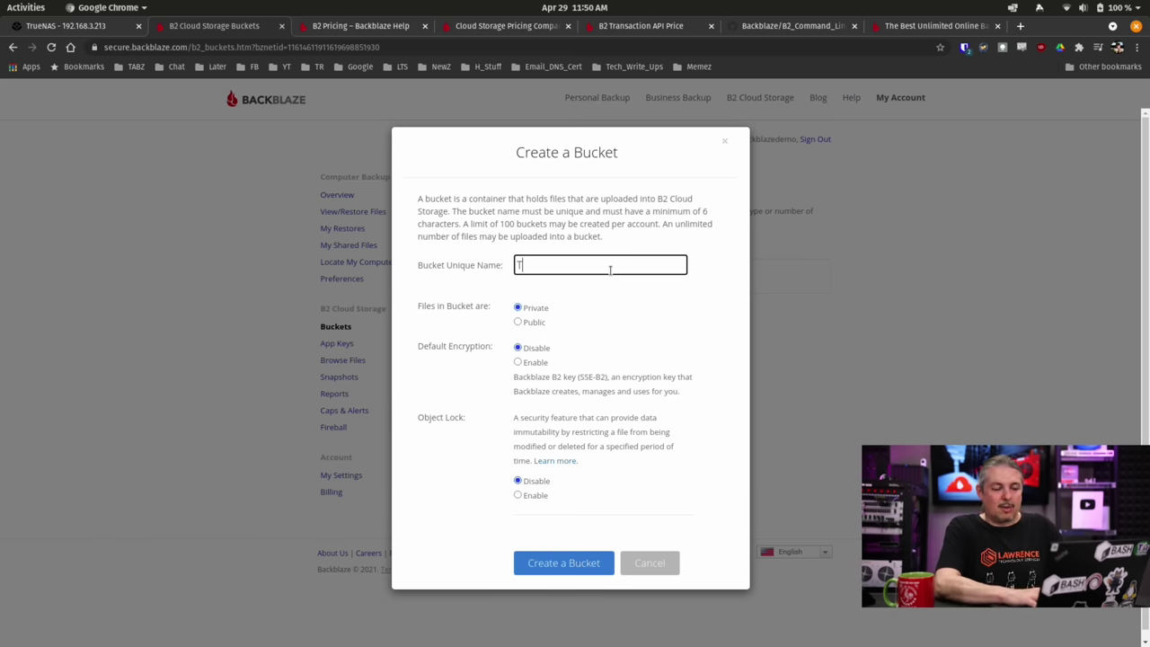
type("r")
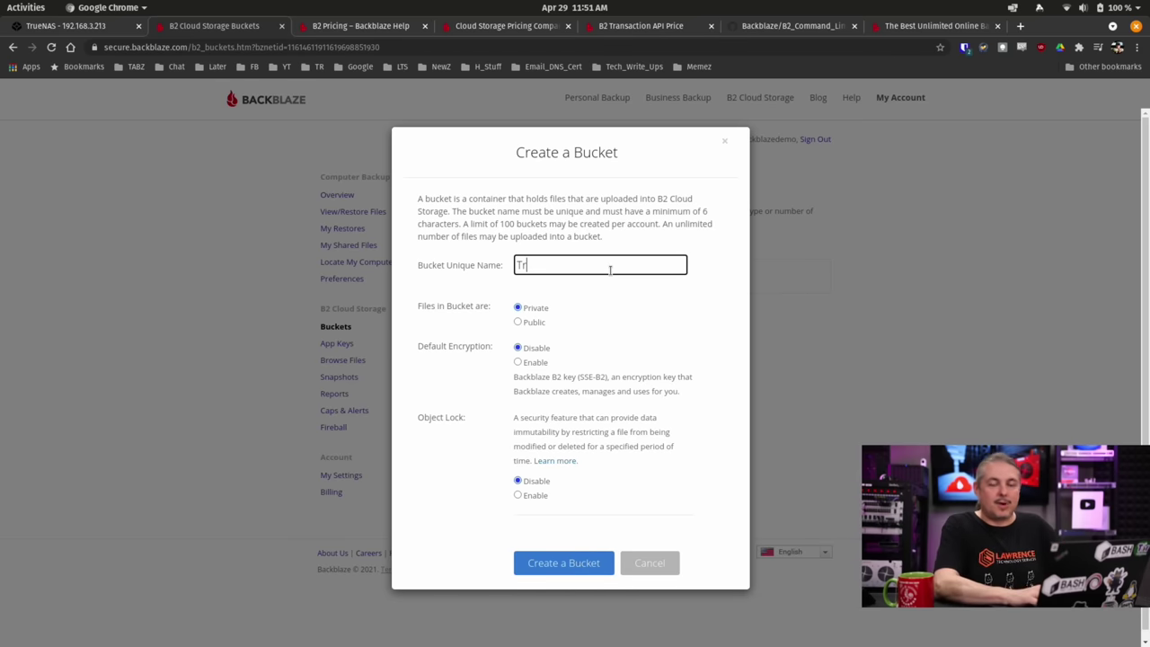
type("e")
type("ueNAS")
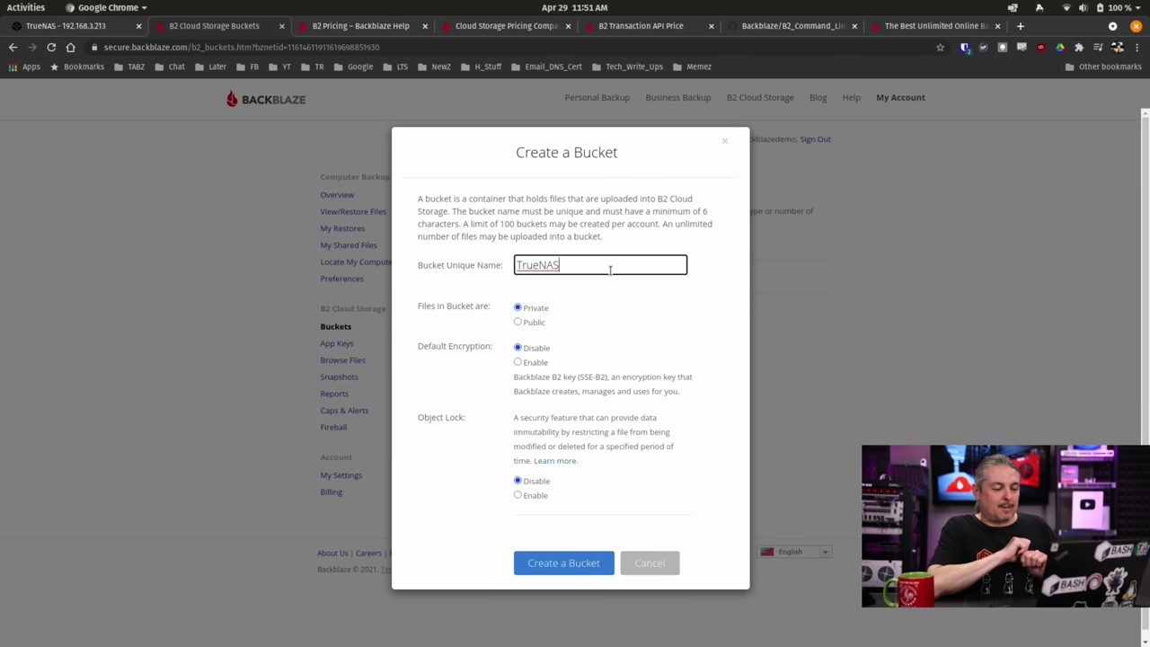
type("Yo")
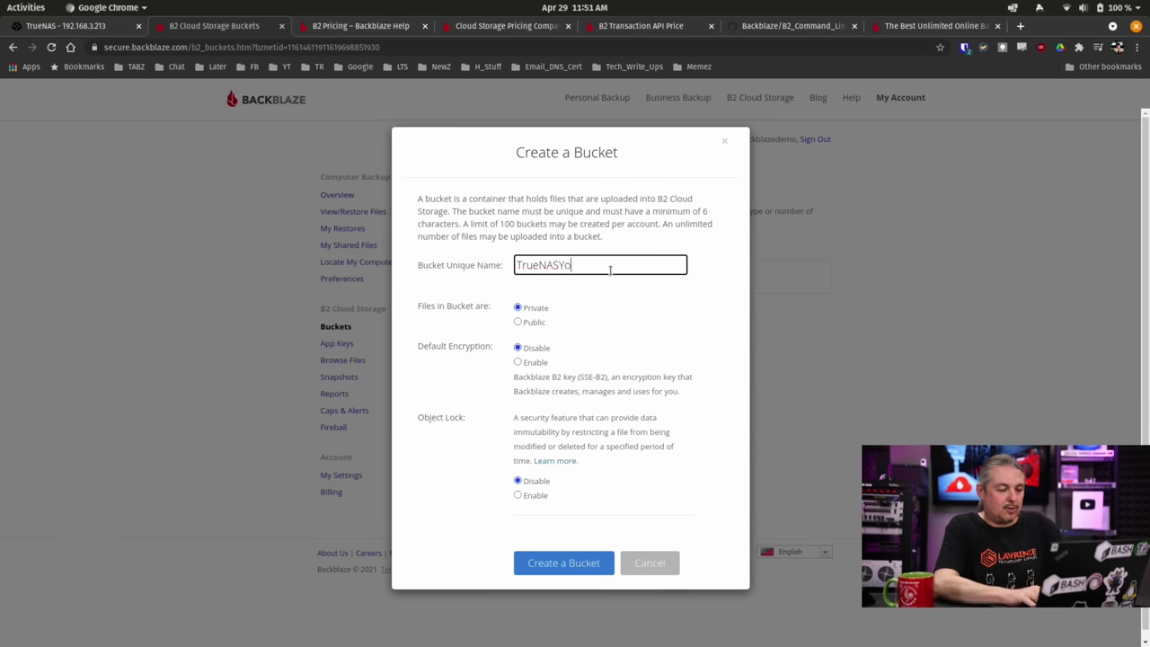
type("uTubeDemo")
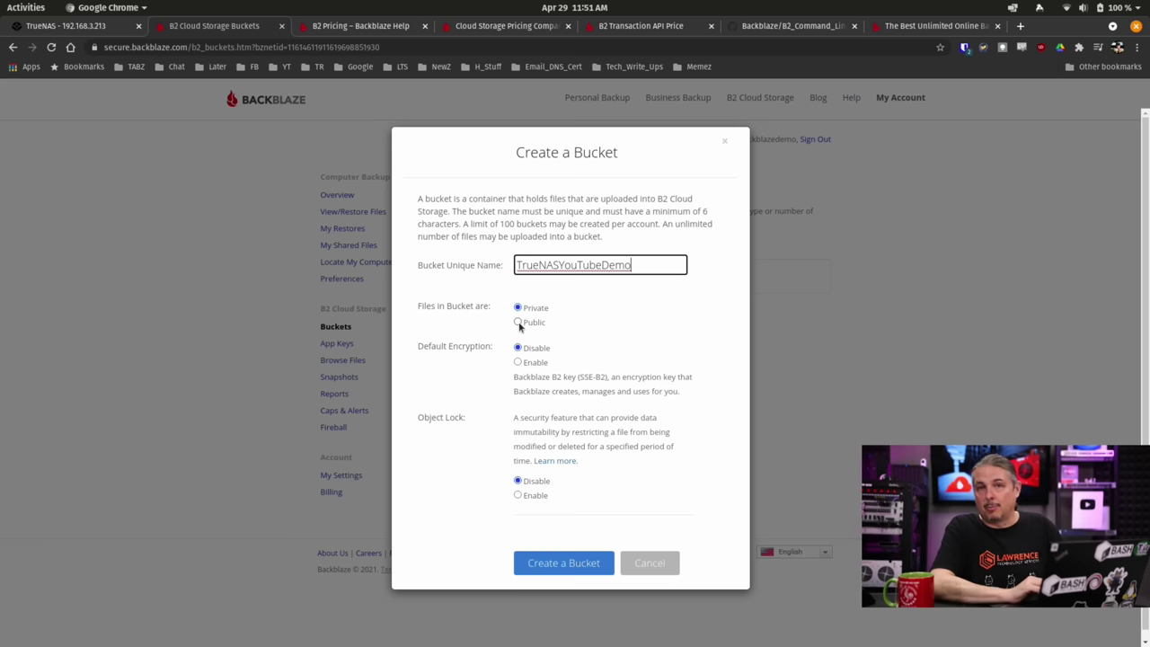
left_click(518, 324)
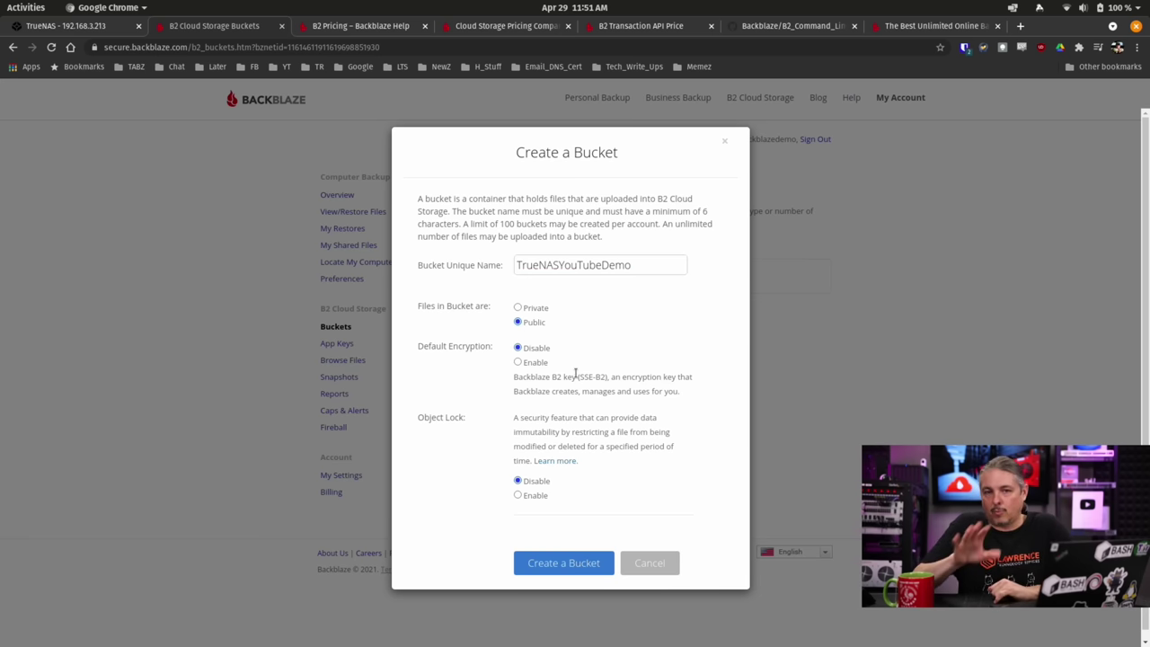
left_click(518, 309)
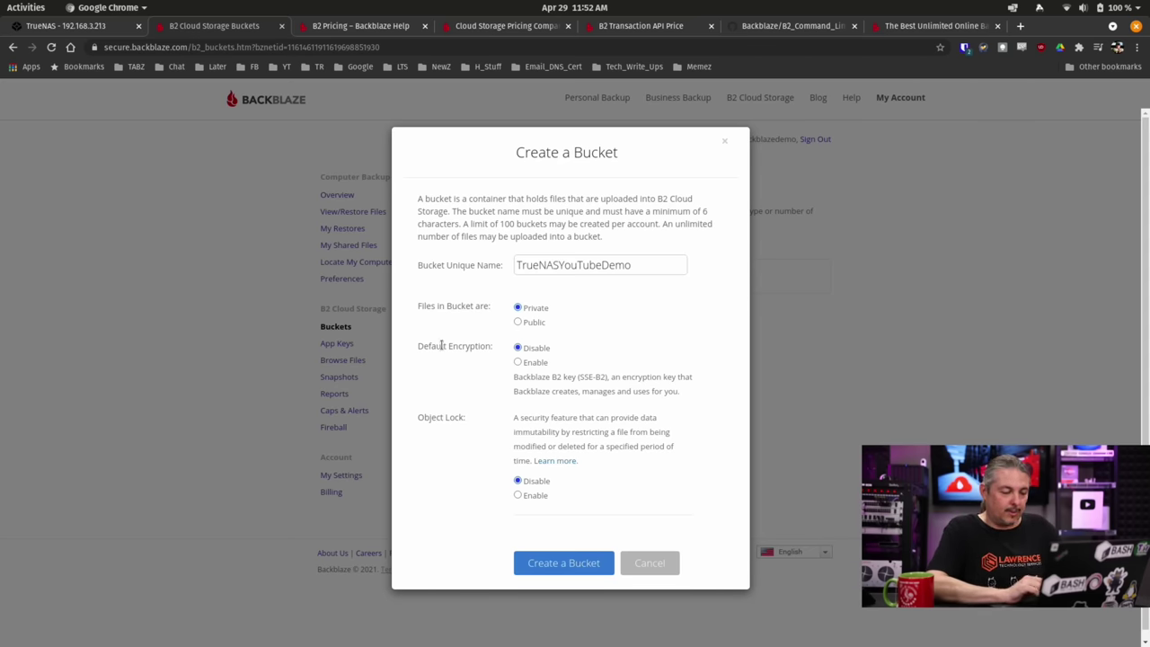
left_click(519, 363)
left_click(519, 347)
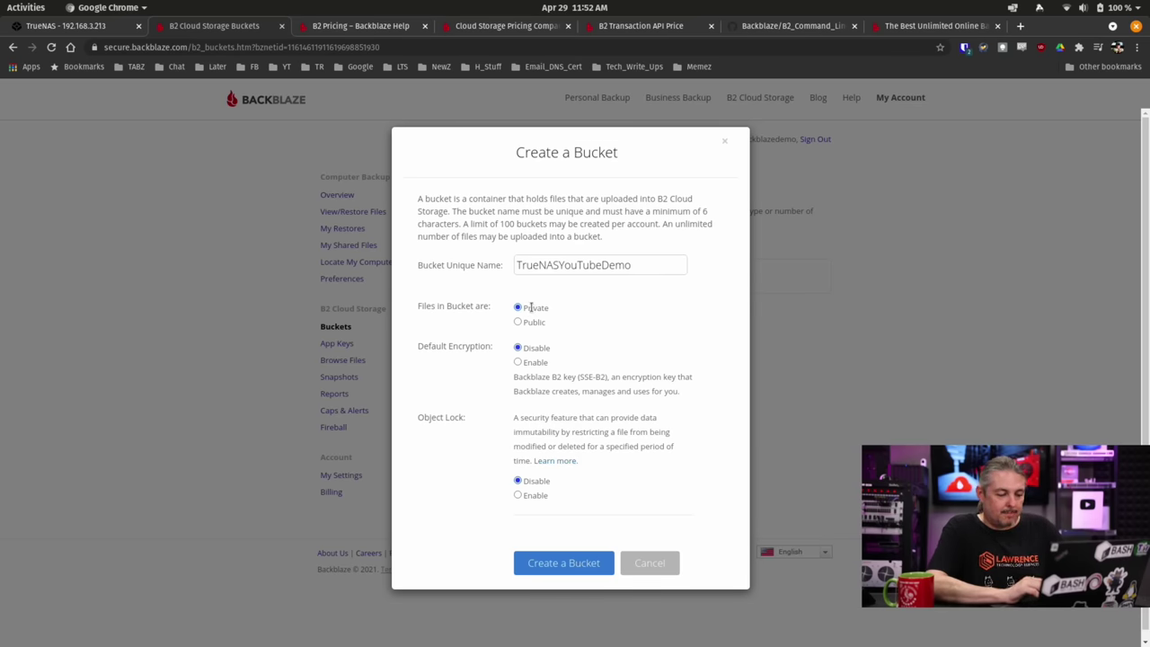
triple_click(607, 462)
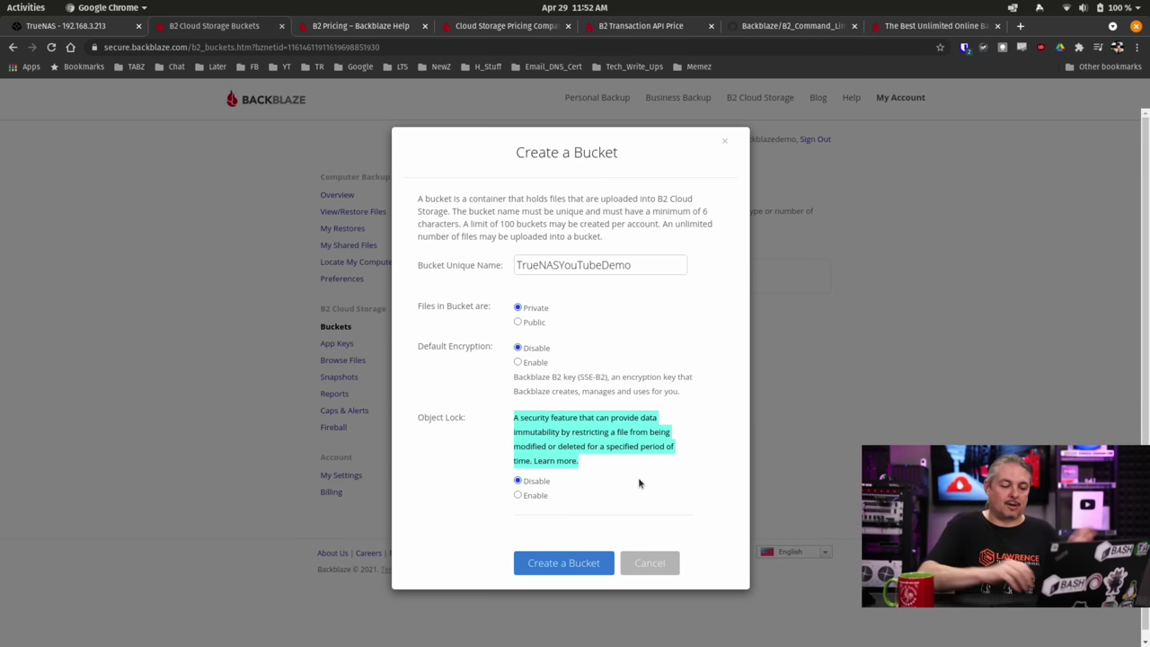
left_click(650, 273)
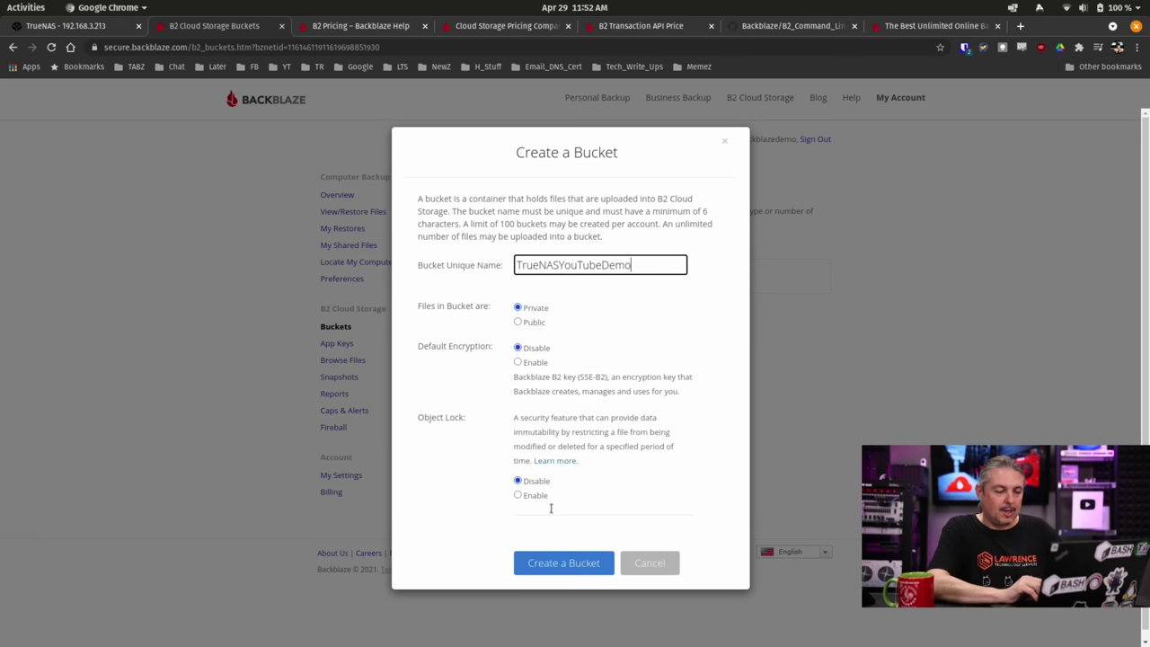
Create the TrueNASYouTubeDemo bucket and go to the Application Keys page.
left_click(559, 563)
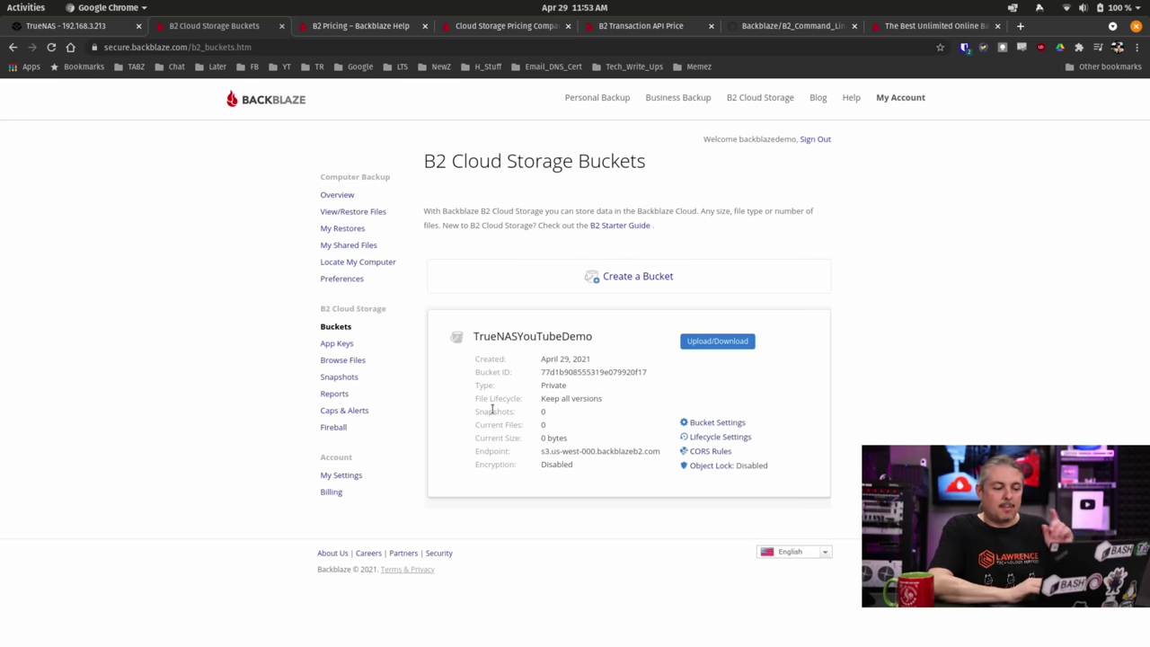
left_click(336, 344)
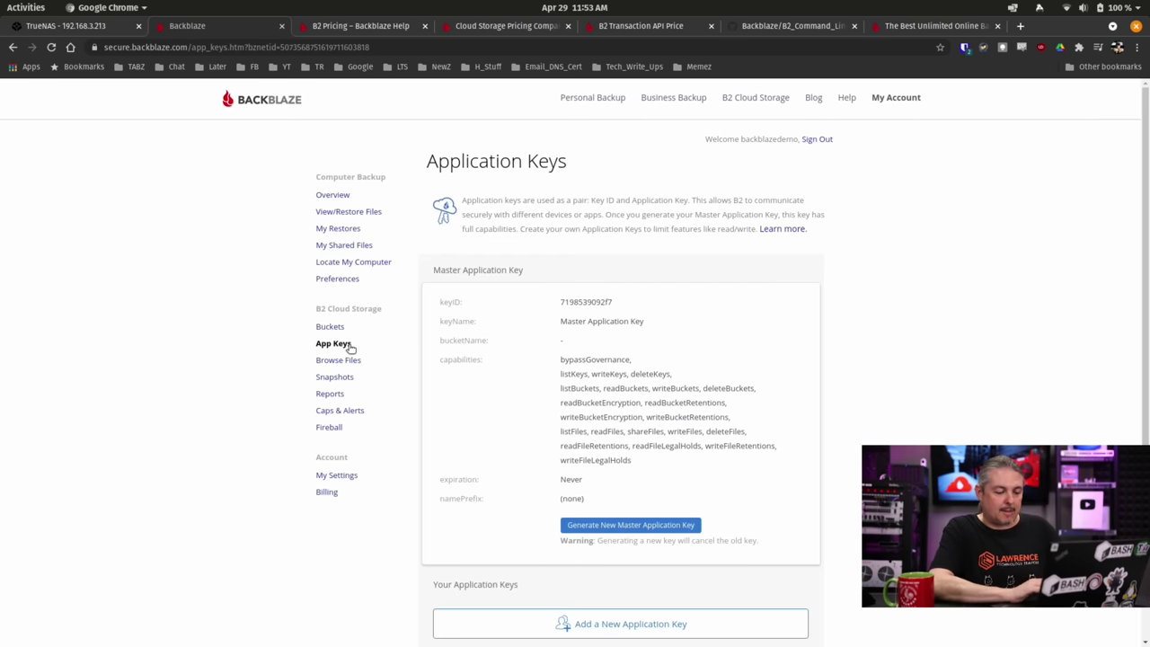
scroll(751, 405, "down", 3)
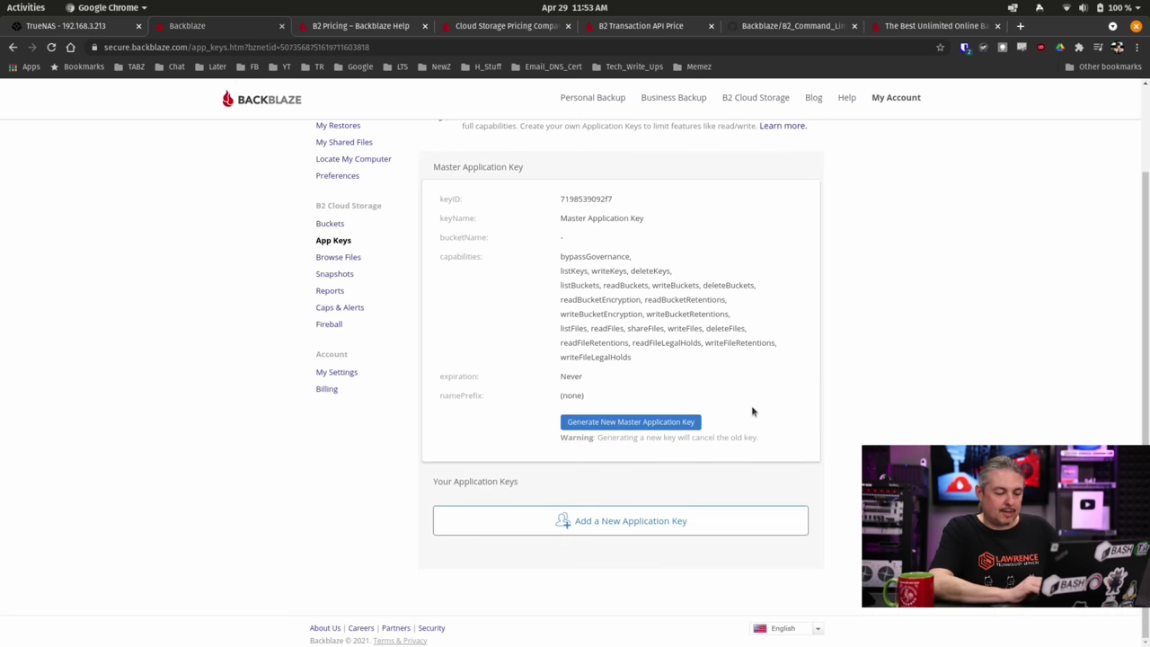
Add application key TomzTrueNASDemo restricted to bucket TrueNASYouTubeDemo with file name prefix YouTubeDemo.
left_click(632, 521)
type("Tom")
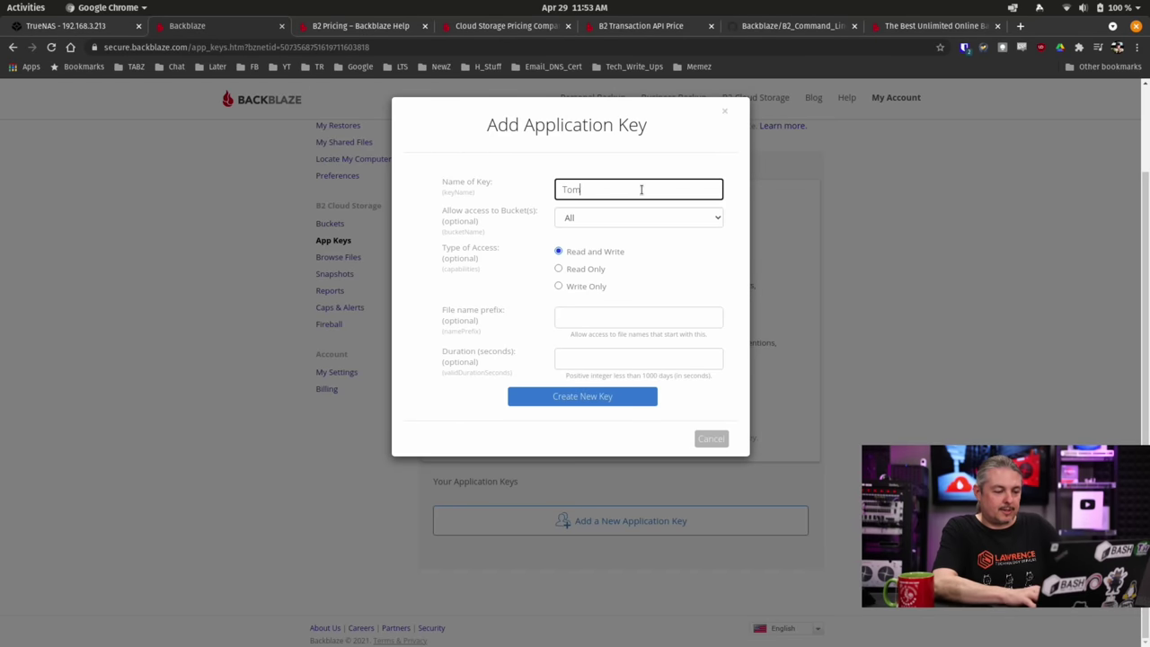
type("zTru")
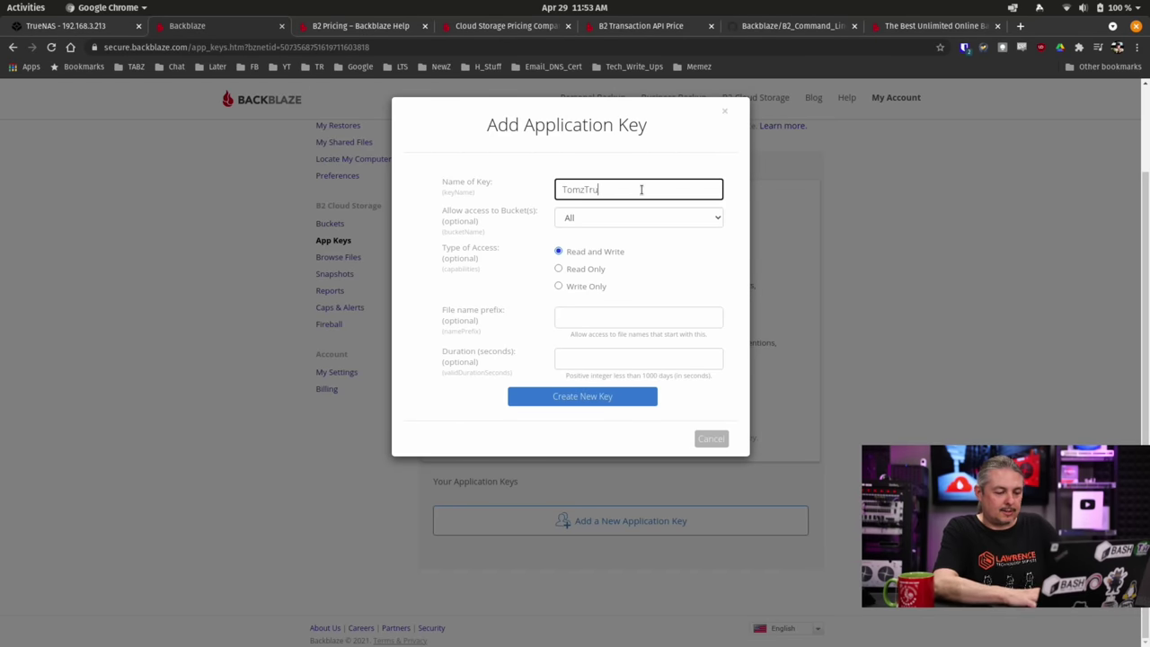
type("eNASDemo")
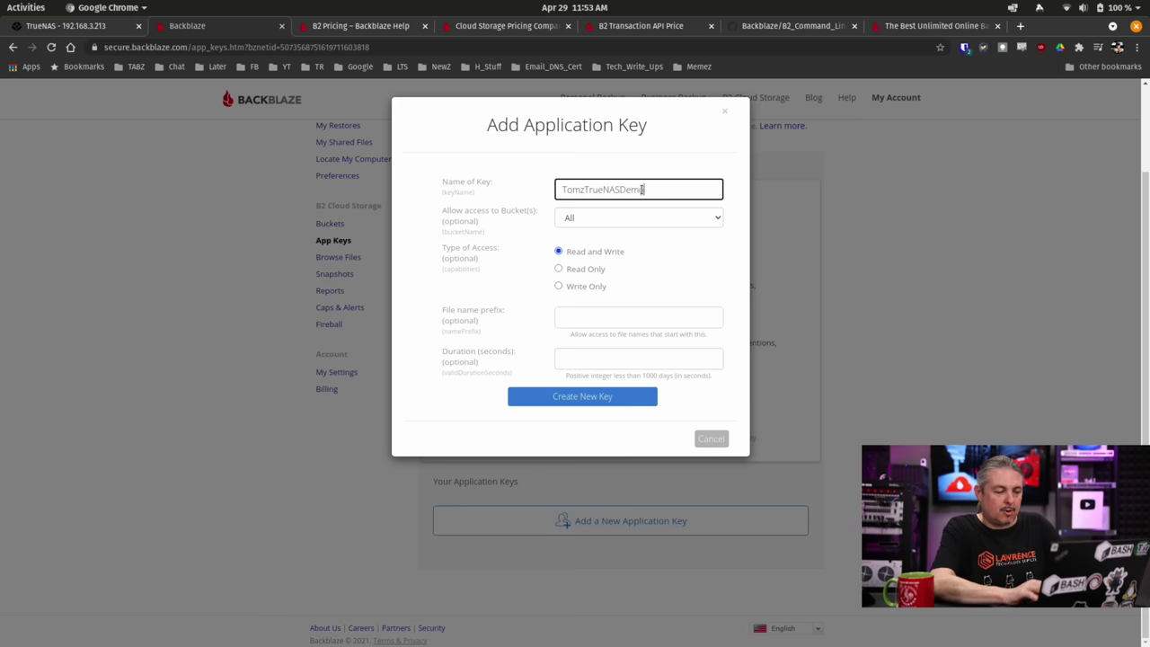
left_click(594, 219)
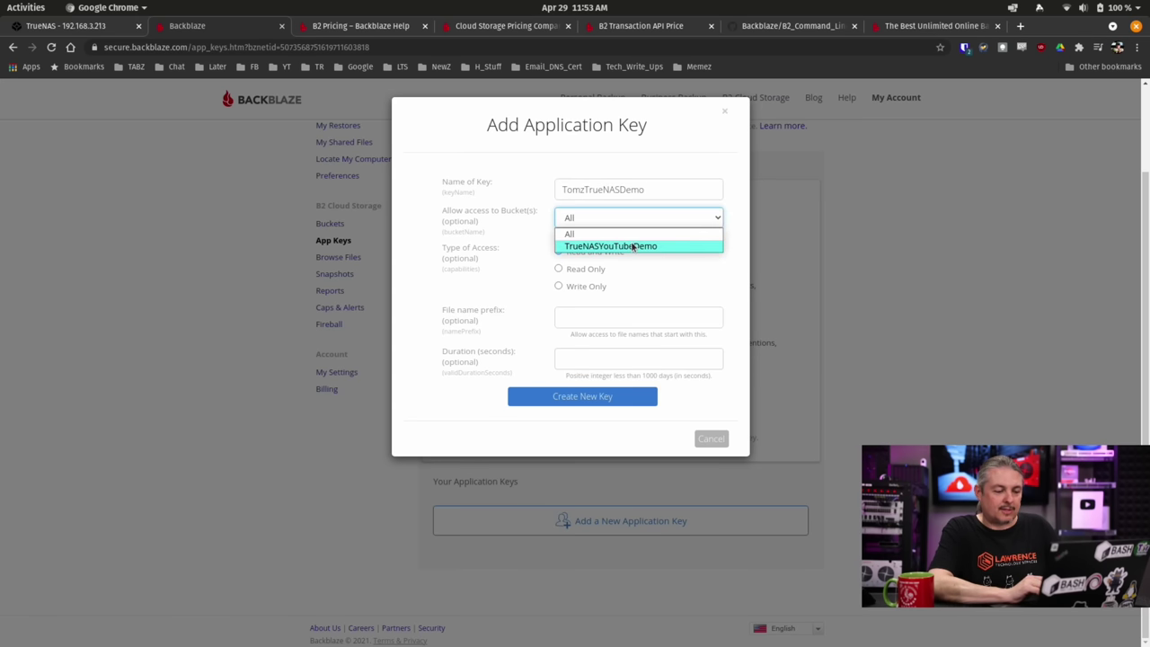
left_click(633, 246)
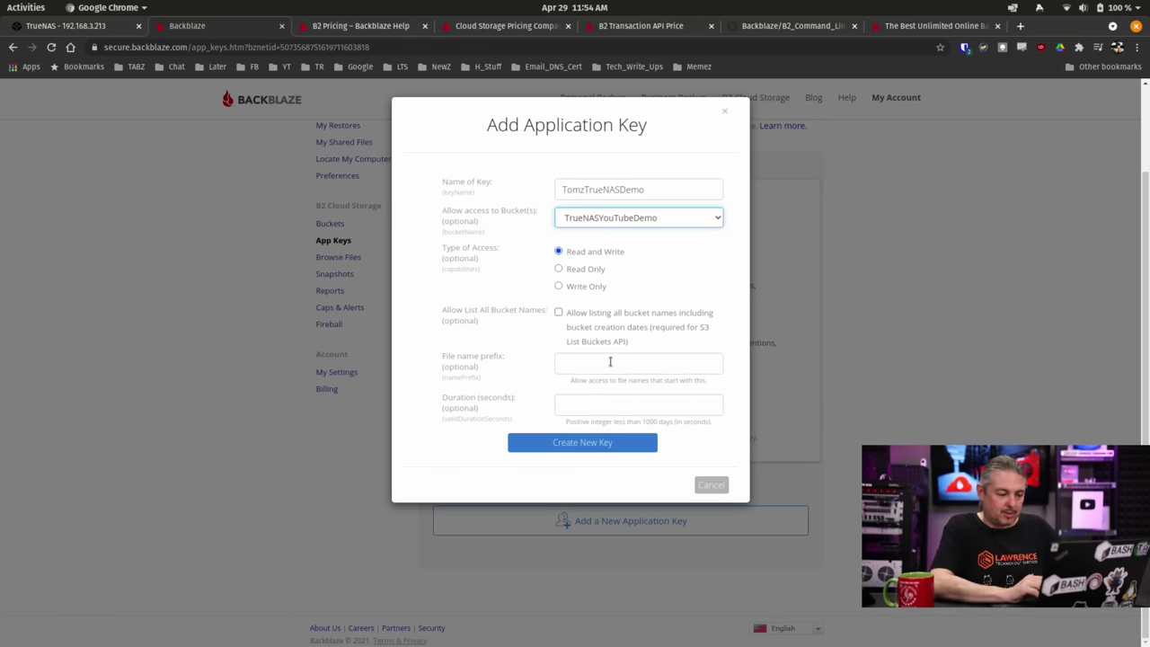
left_click(610, 361)
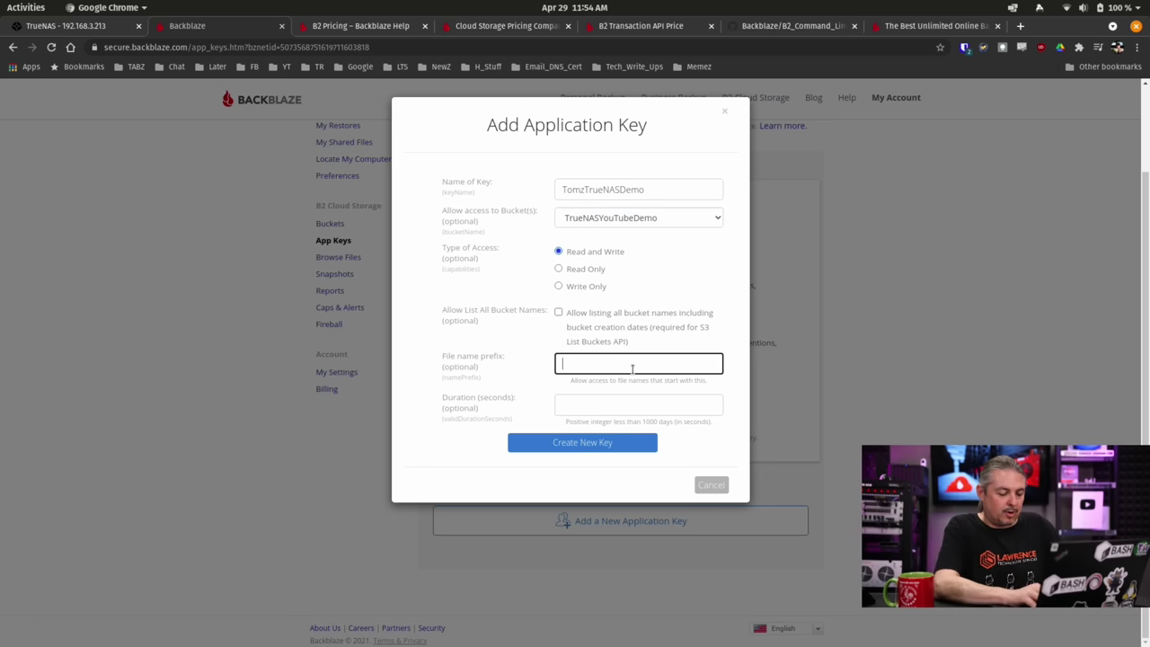
type("YouTubeDemo")
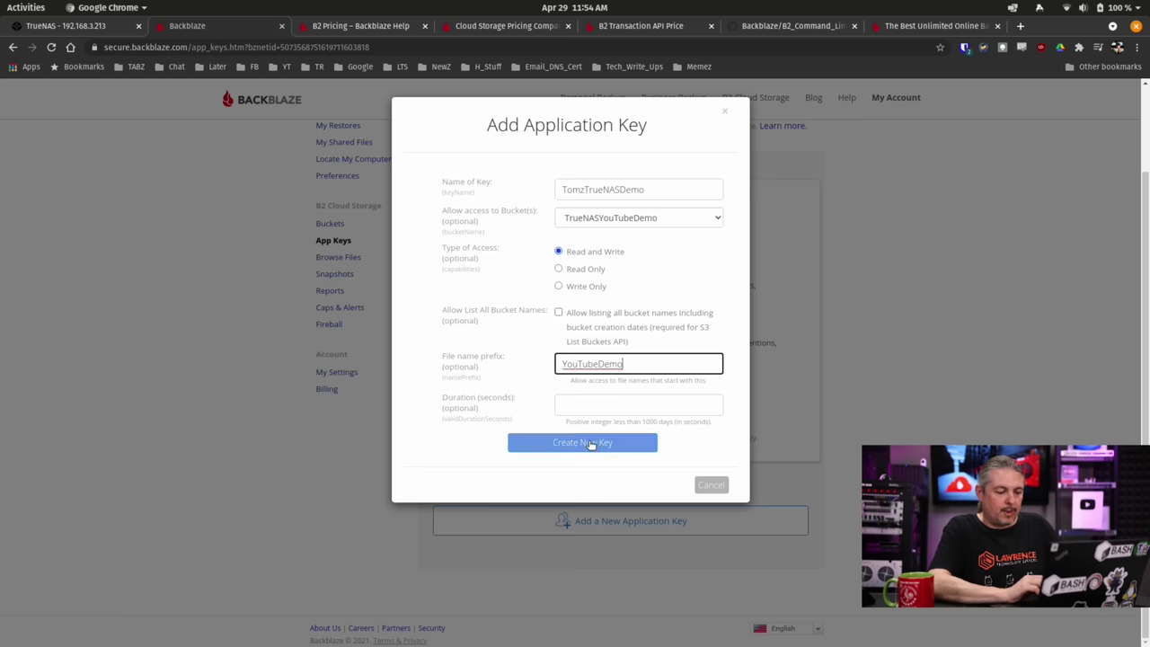
Create the key, copy its applicationKey value, and return to TrueNAS Cloud Credentials.
left_click(590, 444)
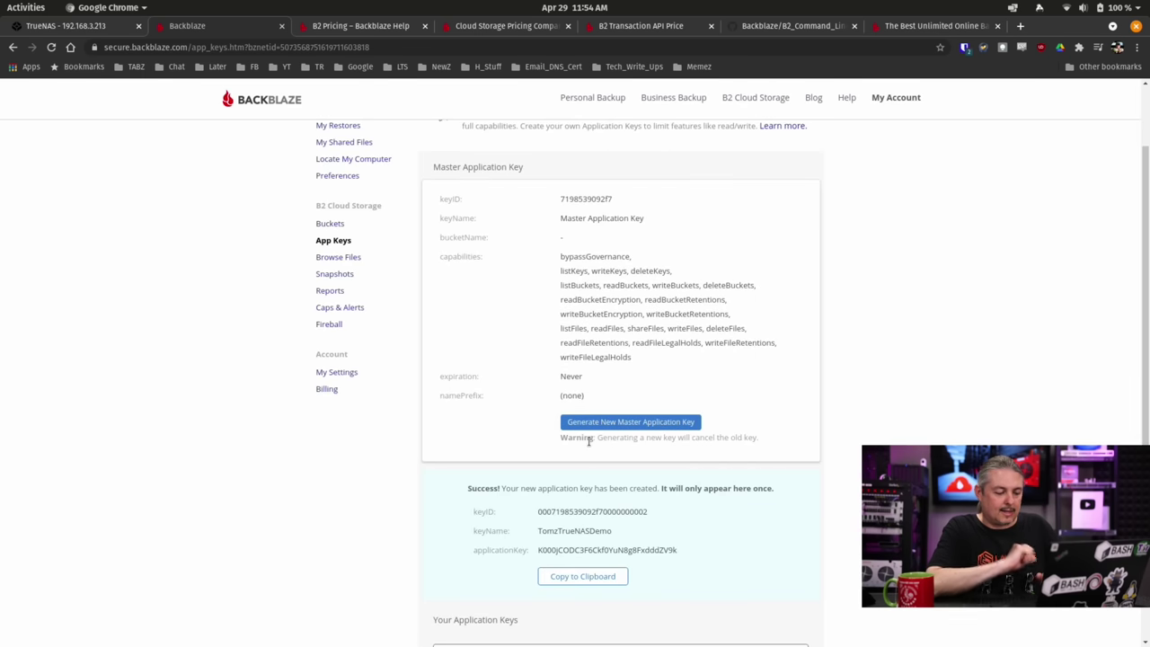
scroll(588, 440, "down", 3)
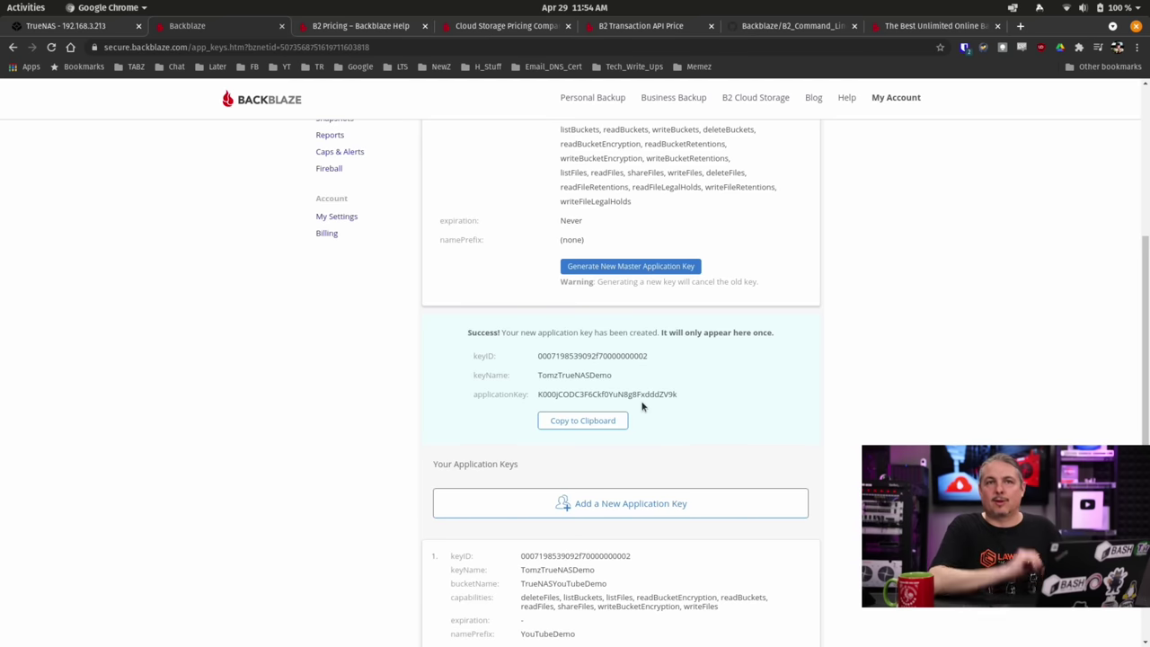
left_click(585, 426)
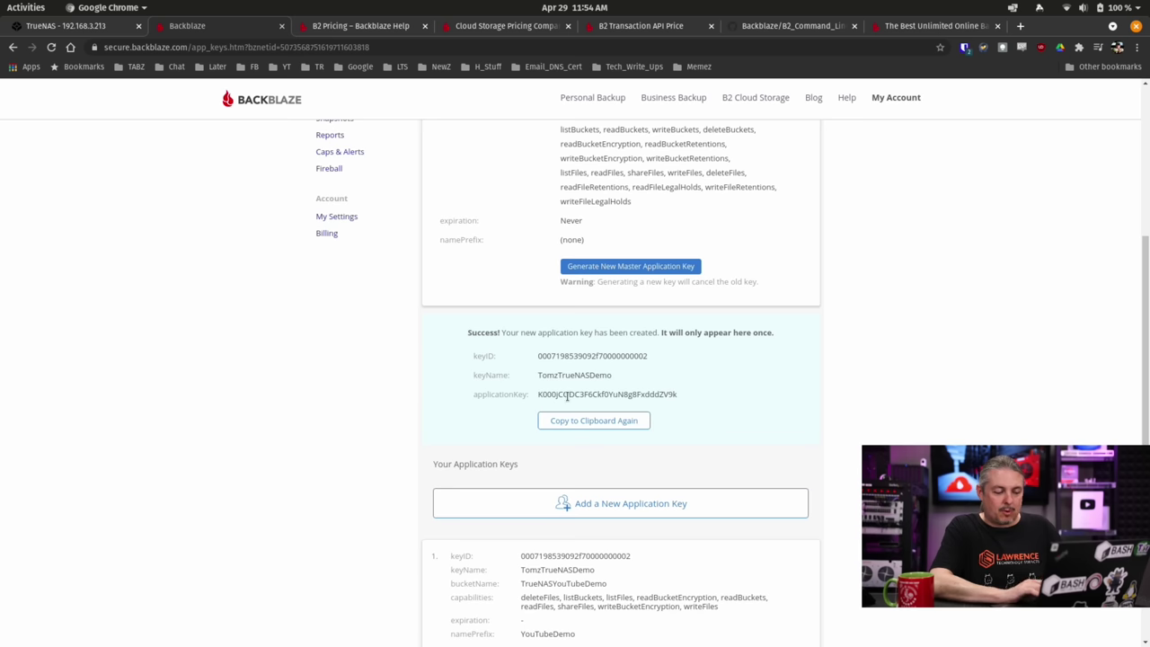
double_click(567, 395)
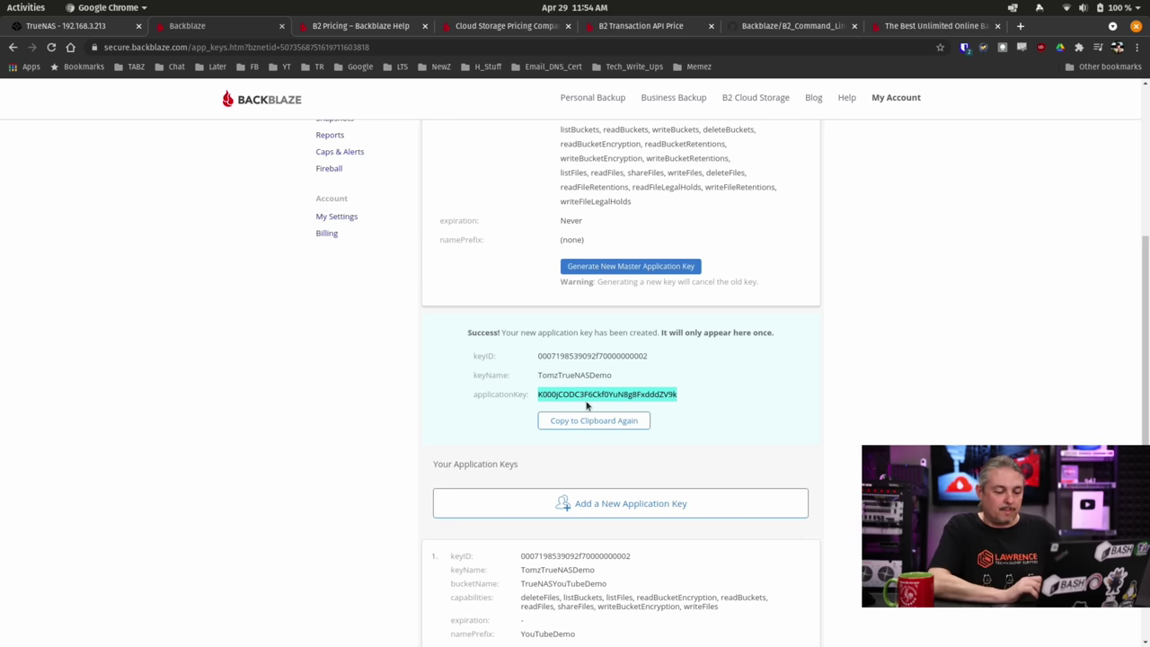
right_click(604, 394)
left_click(617, 406)
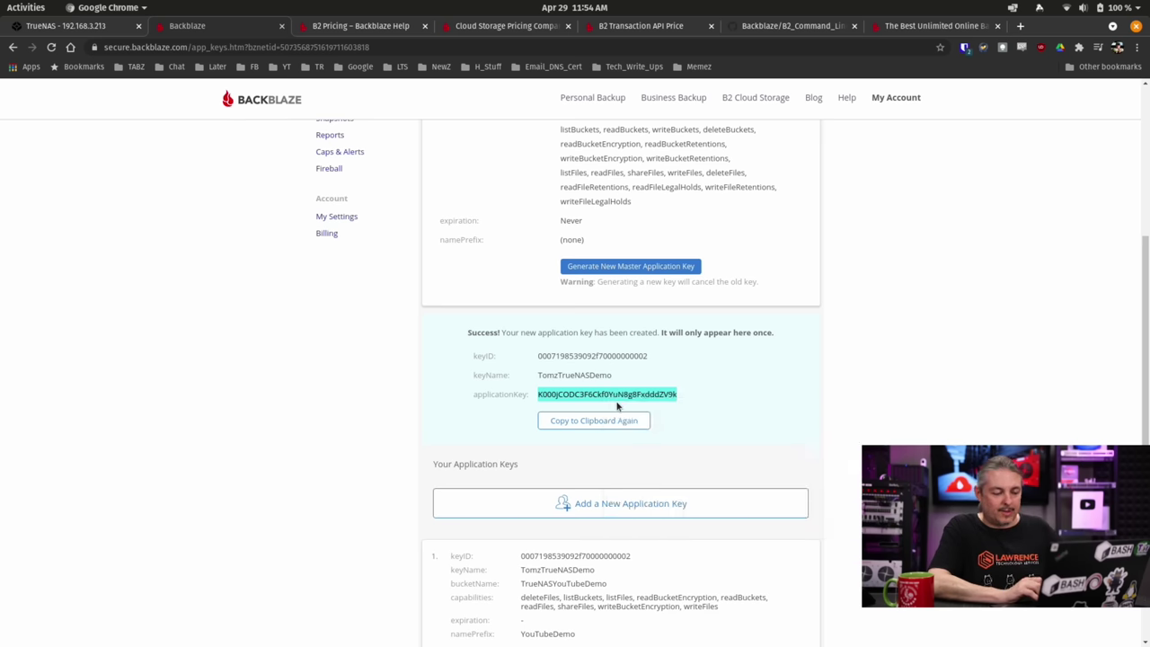
left_click(94, 25)
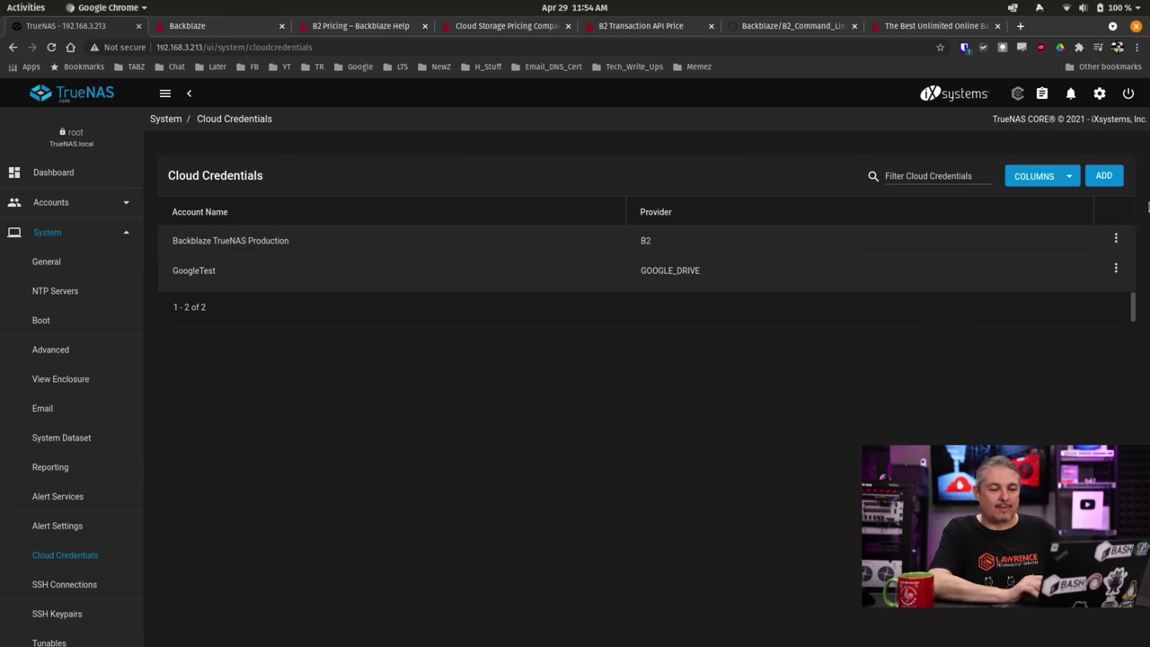
Add a Backblaze B2 credential named YouTubeDemo and paste in the application key.
left_click(1107, 176)
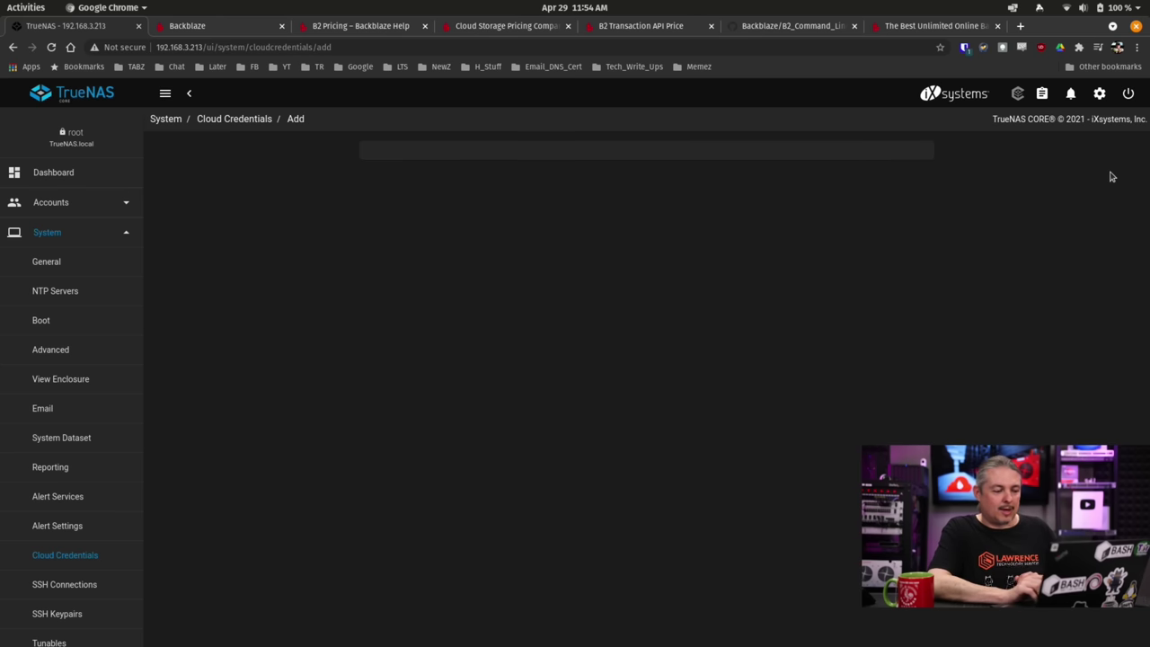
left_click(427, 213)
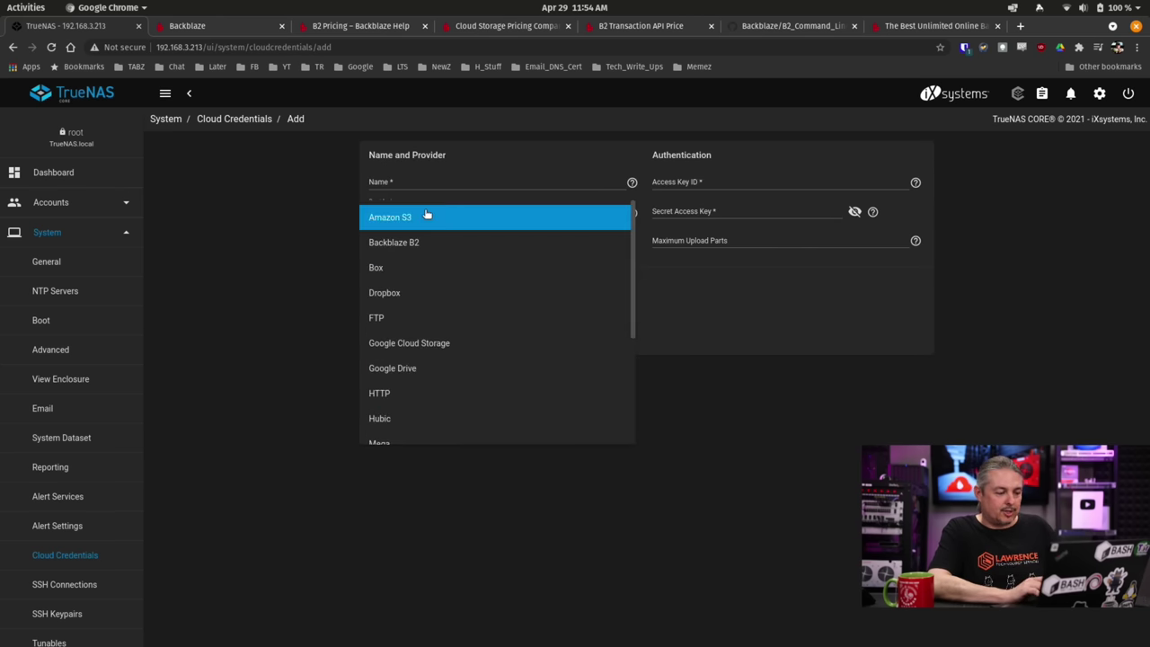
left_click(418, 242)
left_click(473, 179)
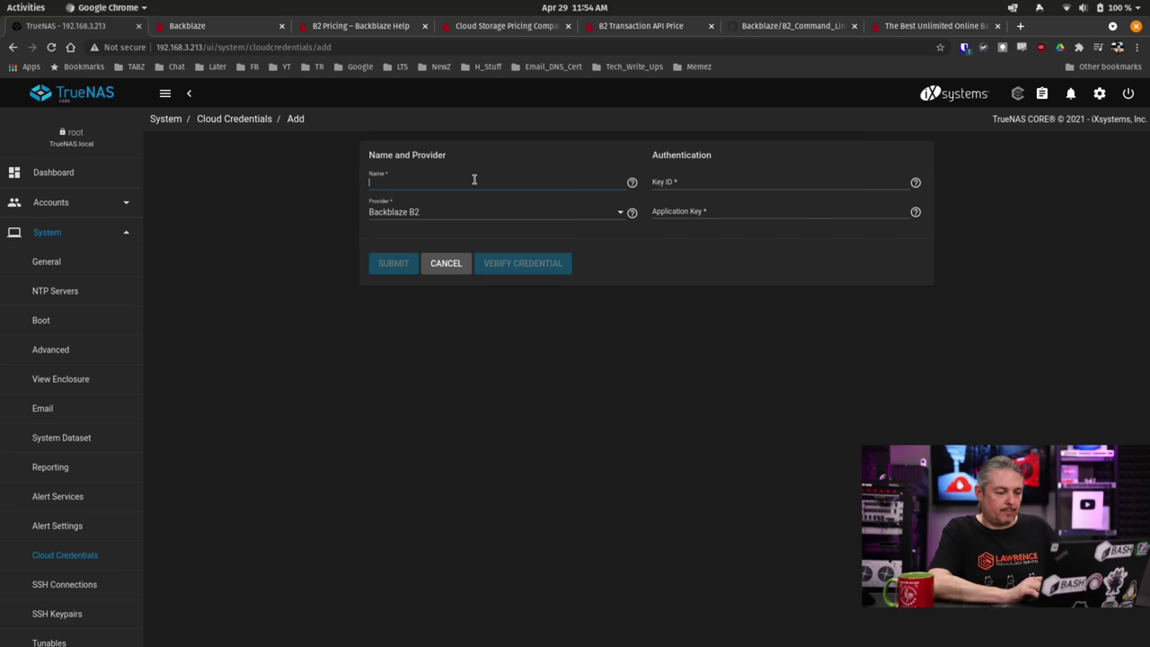
type("YouTu")
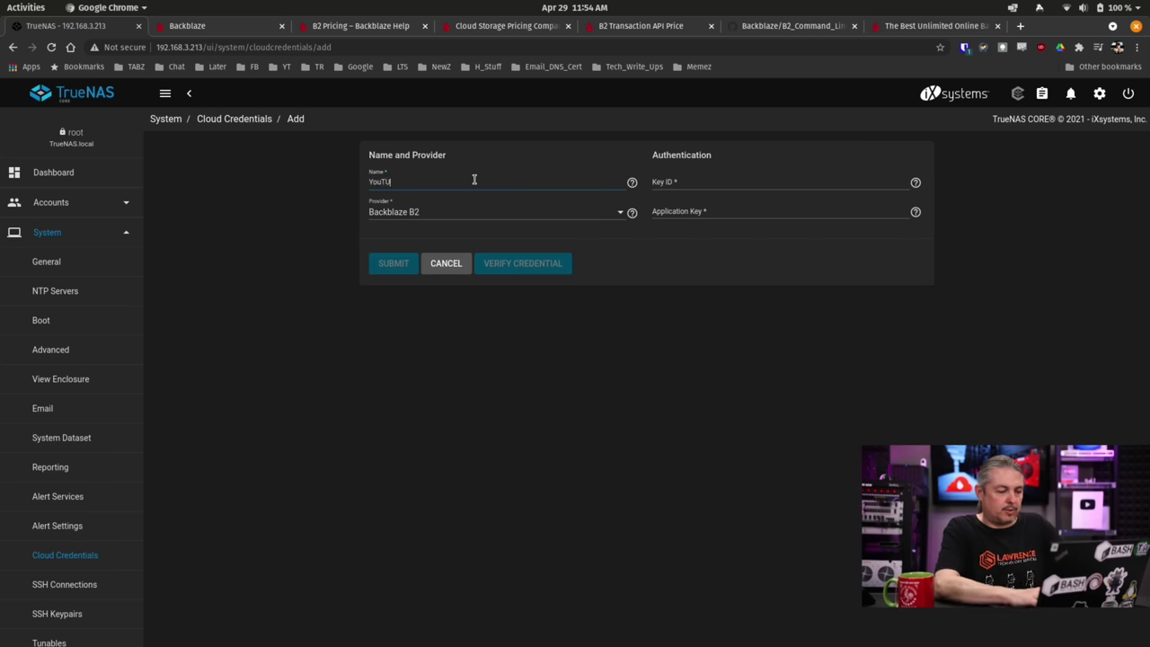
key("BackSpace")
key("BackSpace")
type("TubeDemo")
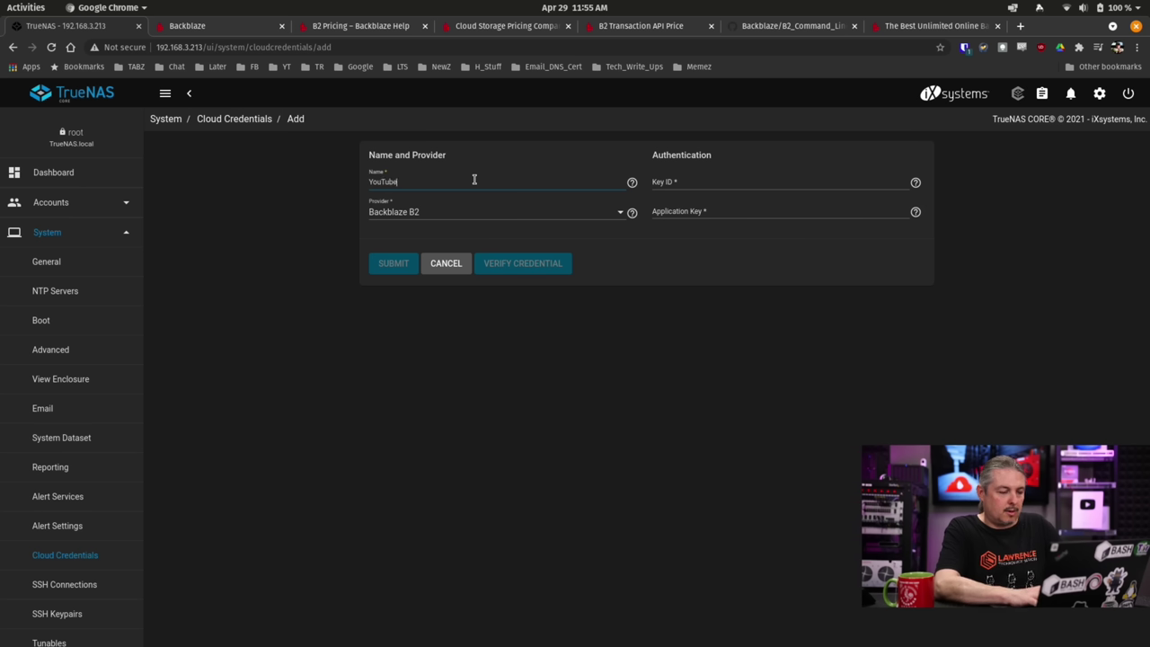
left_click(752, 213)
key("ctrl+v")
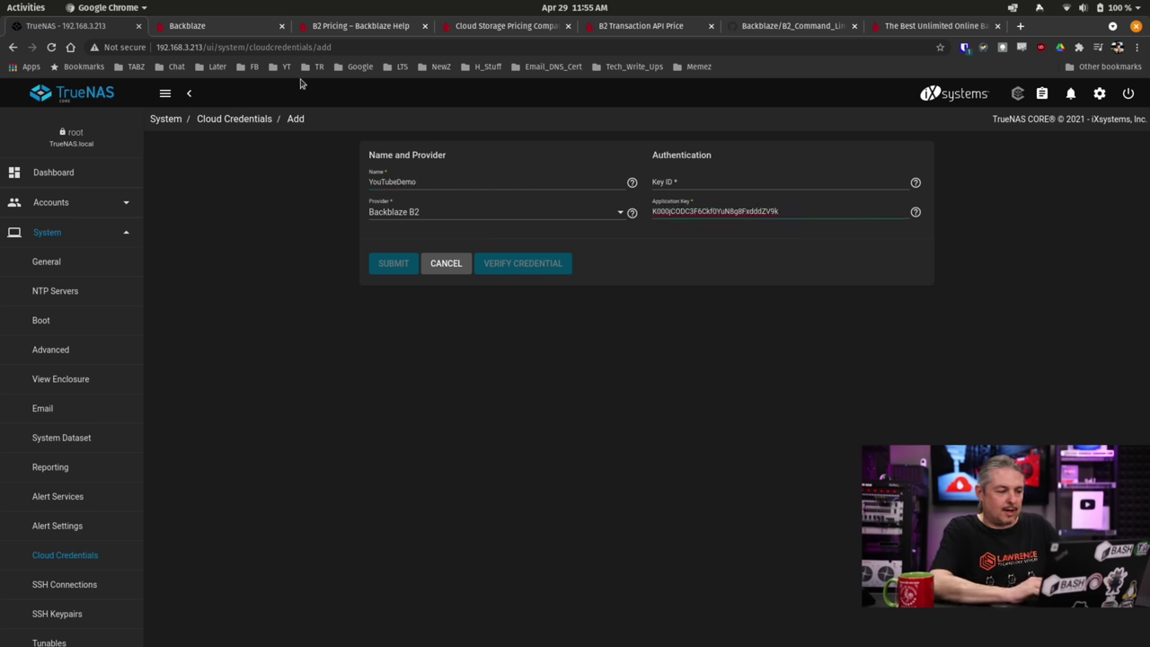
Copy the key ID from the Backblaze key details into the credential's Key ID field.
left_click(211, 30)
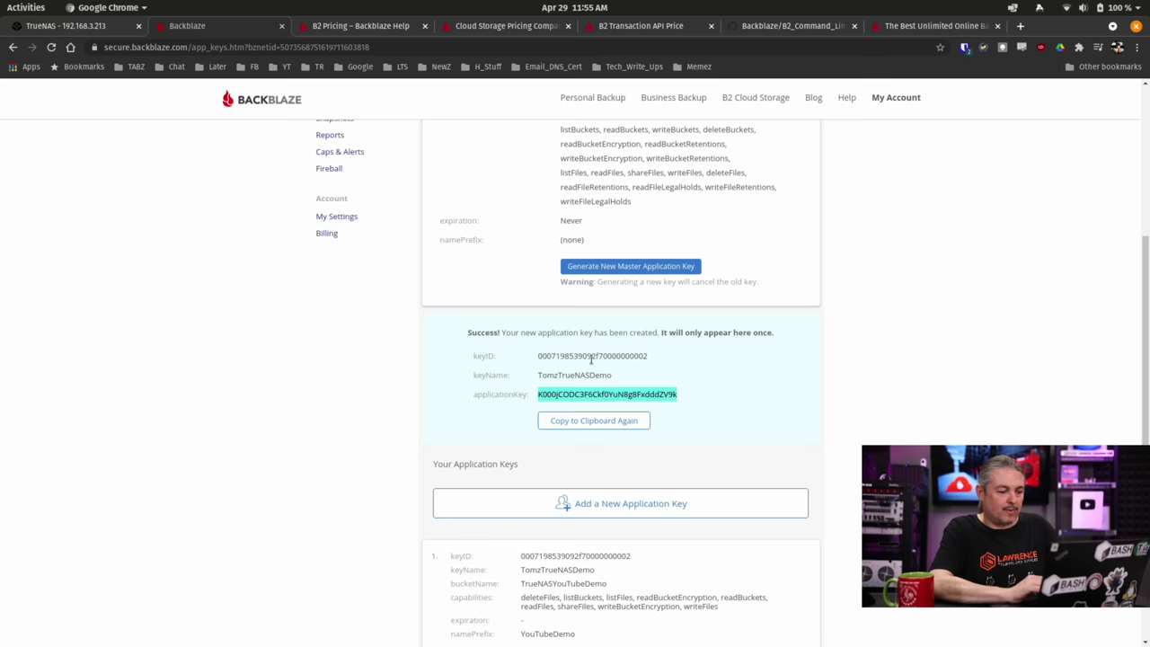
double_click(600, 356)
right_click(600, 356)
left_click(609, 366)
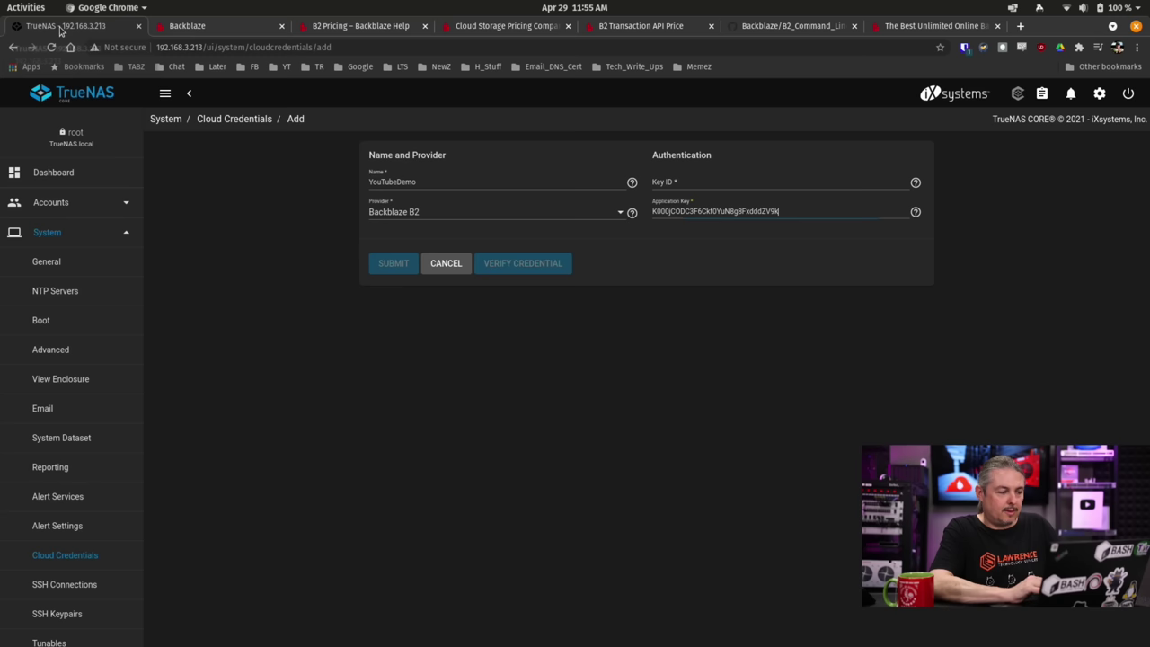
left_click(65, 25)
left_click(717, 185)
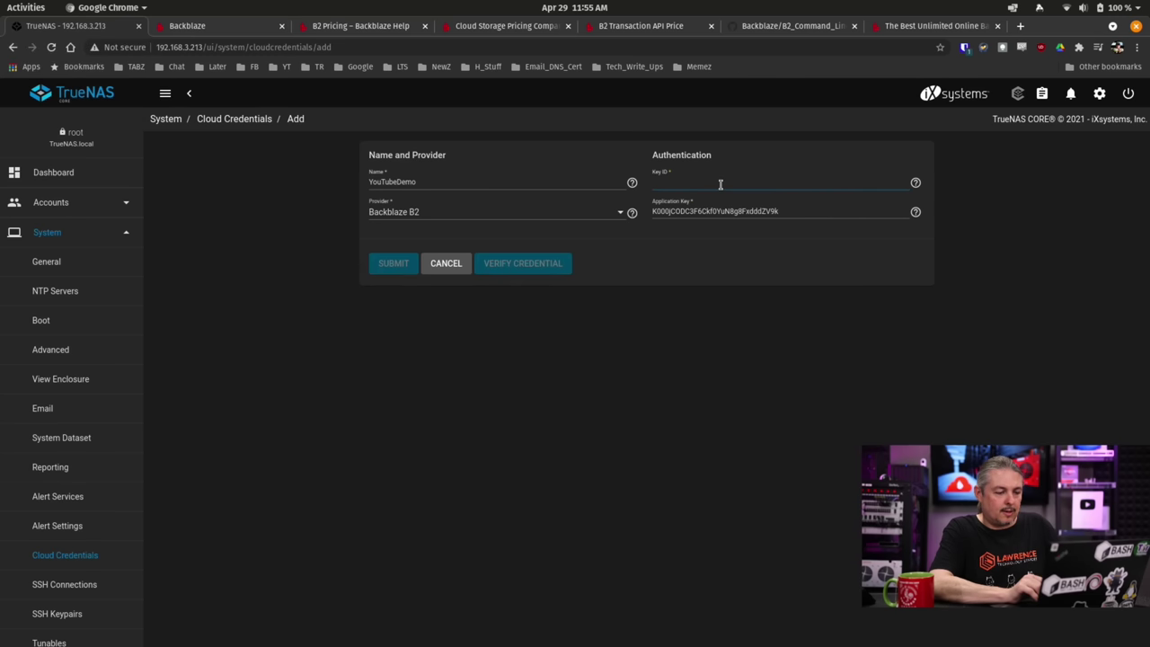
key("ctrl+v")
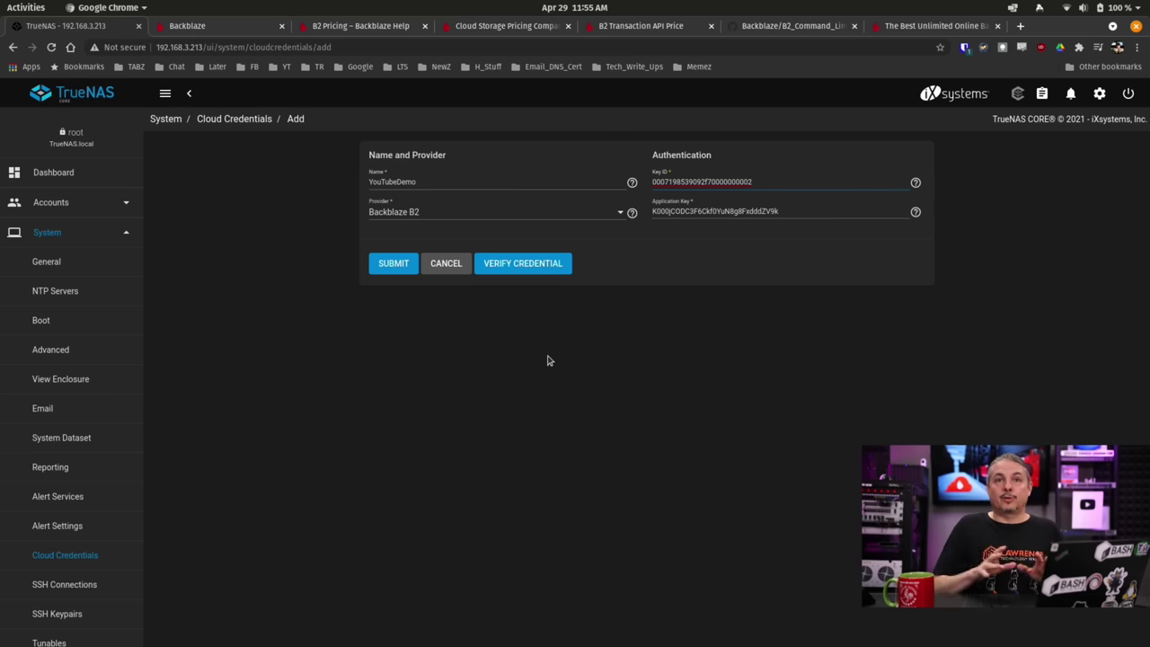
Verify the YouTubeDemo credential is valid and save it.
left_click(529, 267)
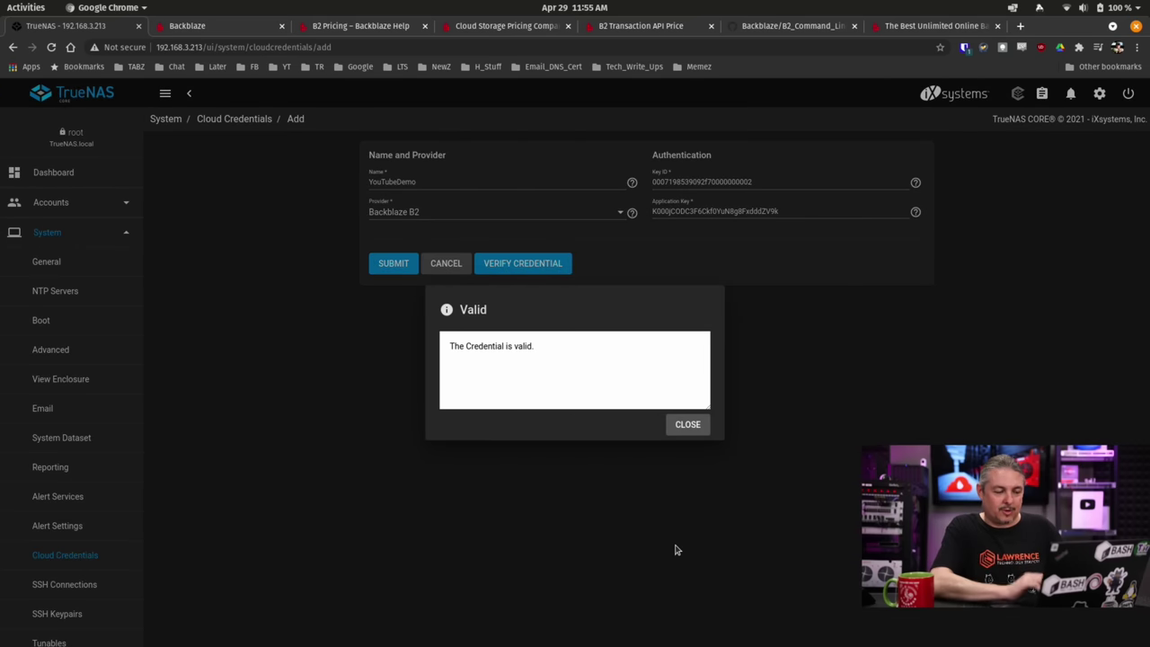
left_click(687, 424)
left_click(393, 263)
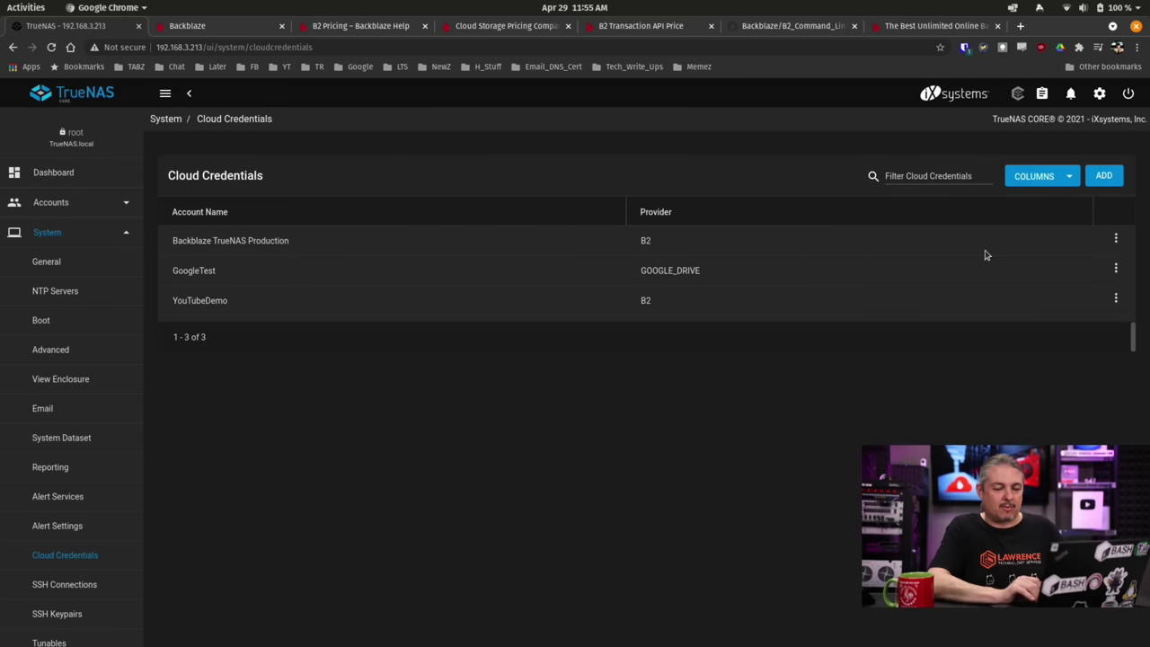
Edit the Backblaze TrueNAS Production credential and focus its Application Key field.
left_click(1117, 241)
left_click(1083, 260)
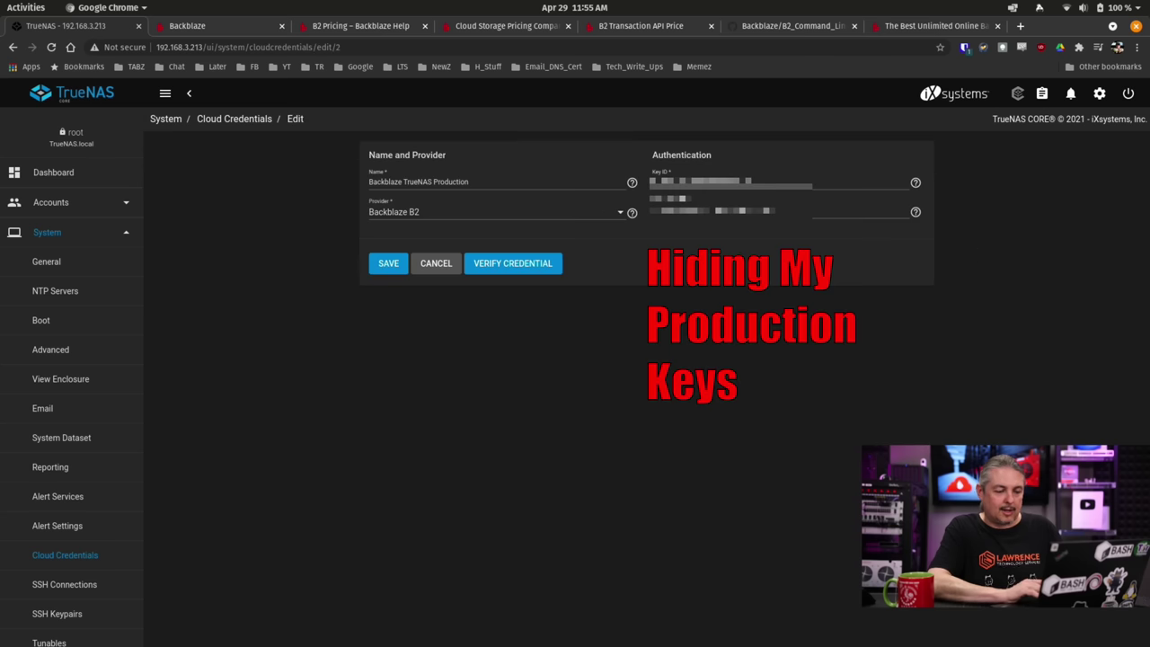
left_click(778, 213)
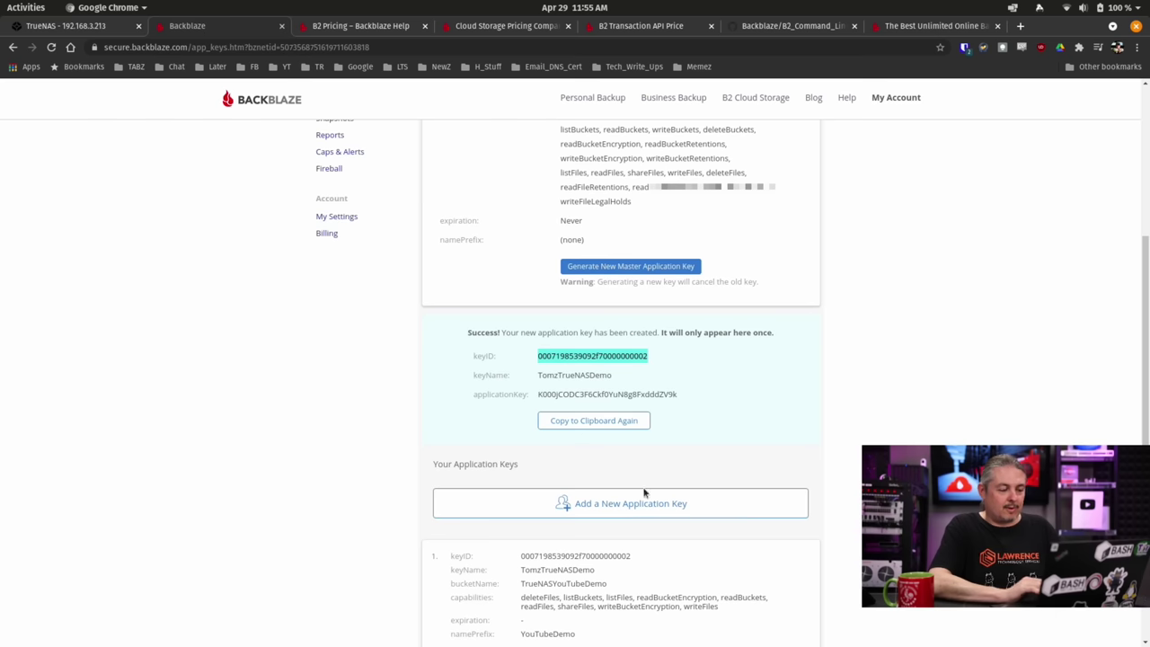
Go back to Backblaze and reload the Application Keys list.
left_click(187, 25)
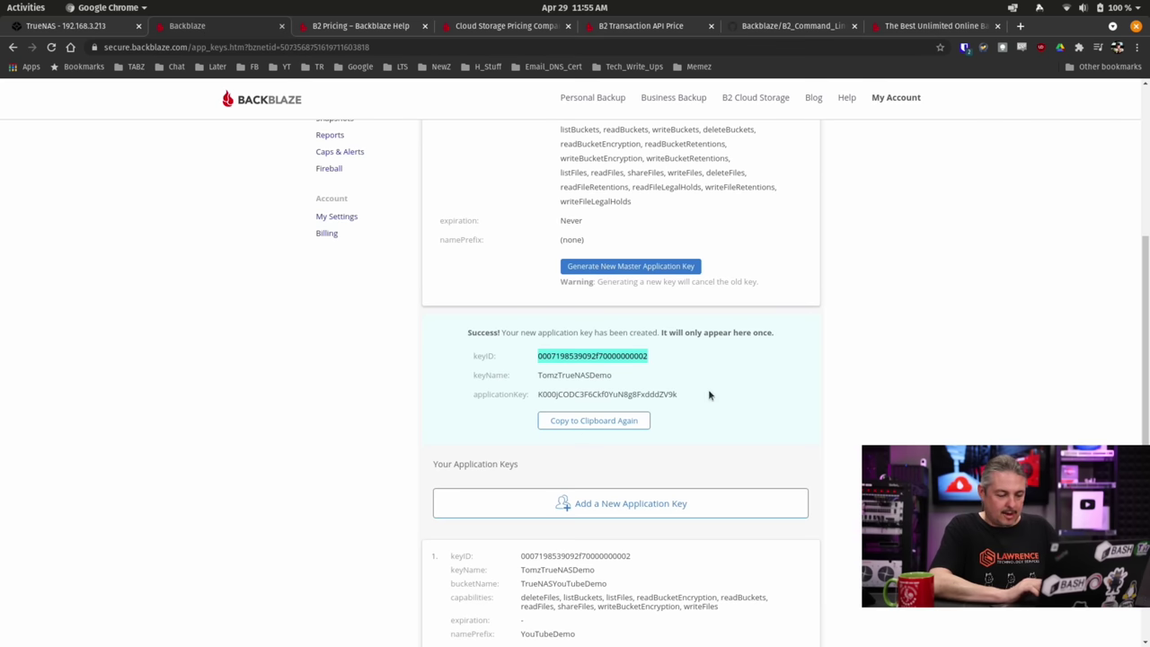
scroll(708, 389, "down", 3)
scroll(708, 389, "up", 8)
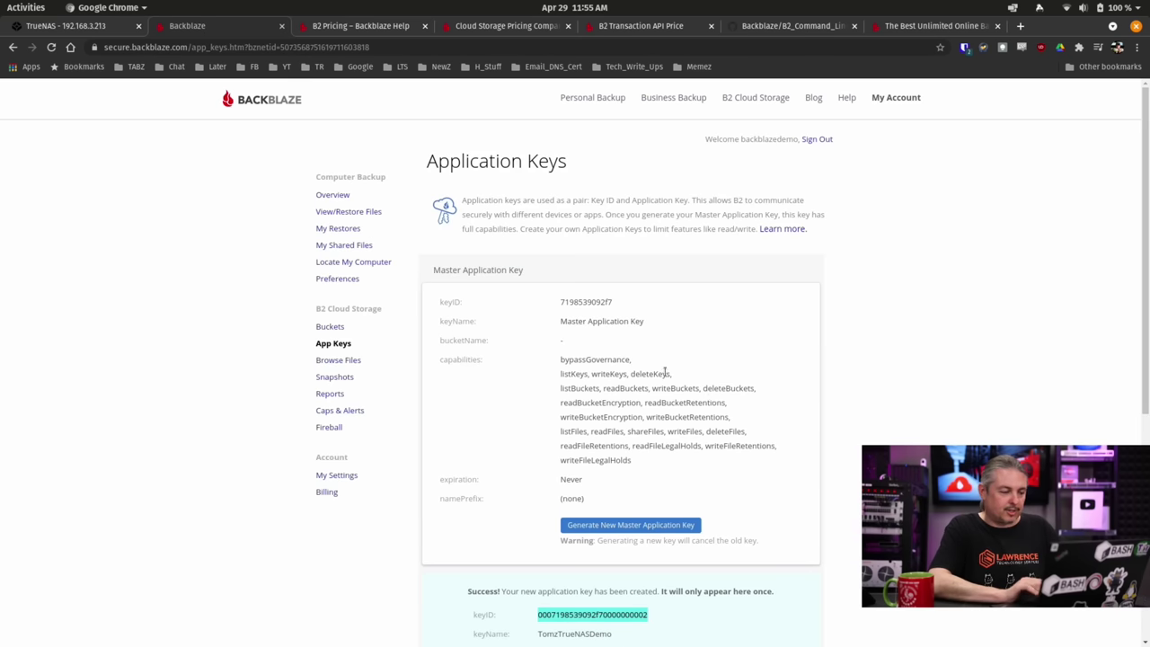
left_click(336, 329)
left_click(334, 349)
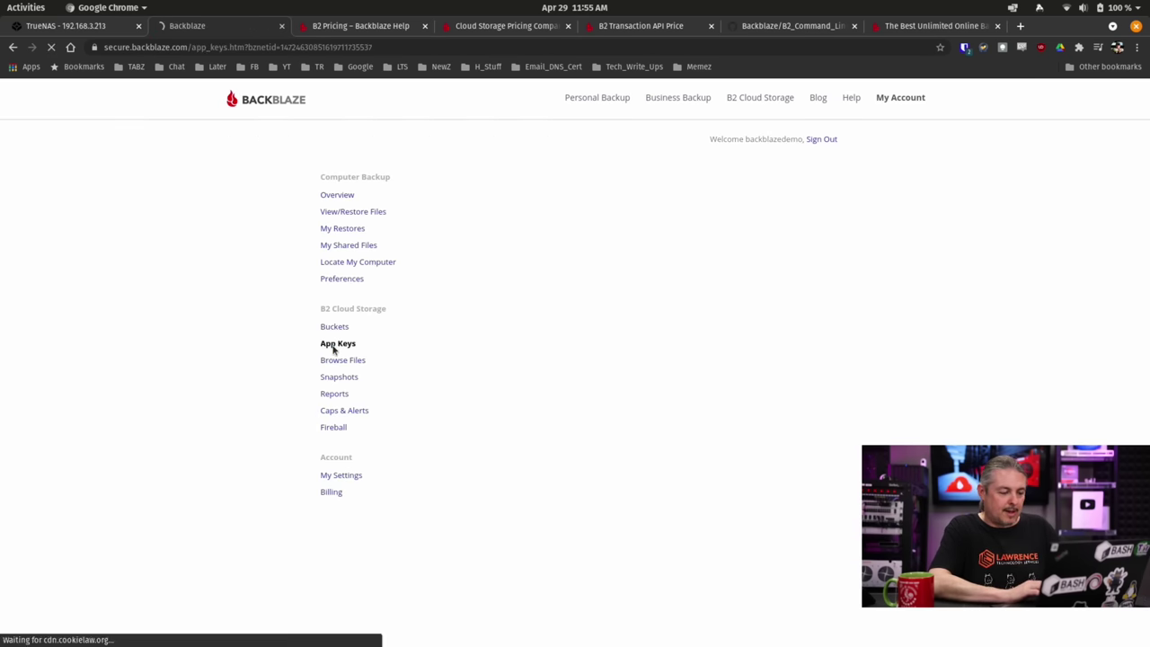
scroll(665, 408, "down", 5)
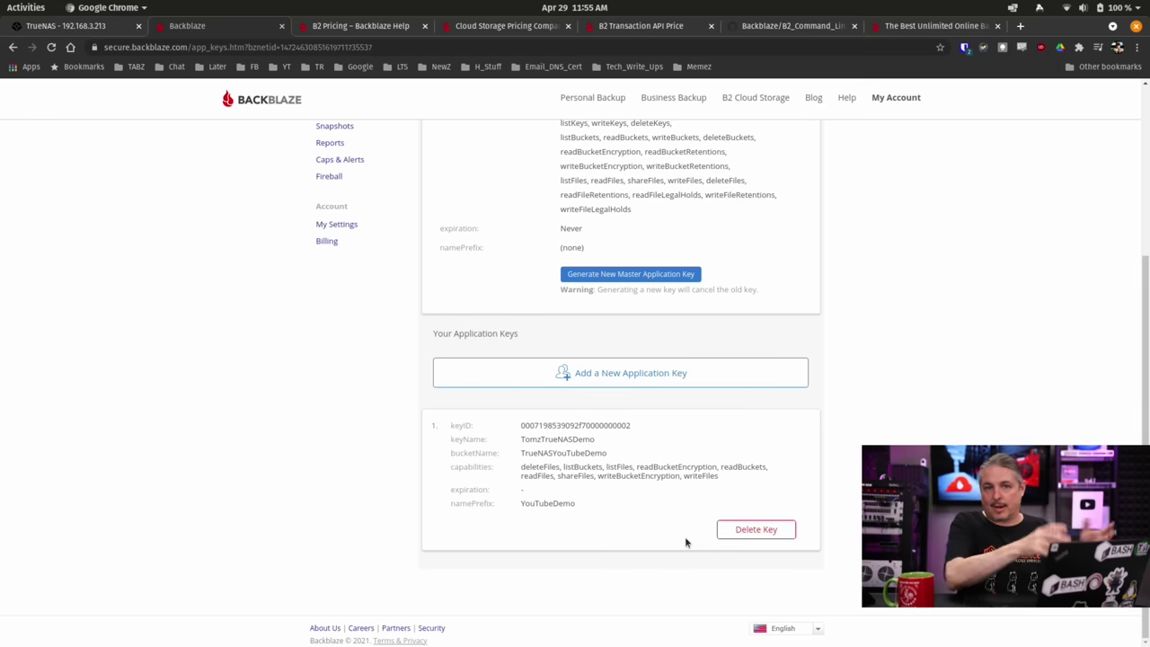
scroll(685, 536, "up", 3)
scroll(685, 537, "down", 3)
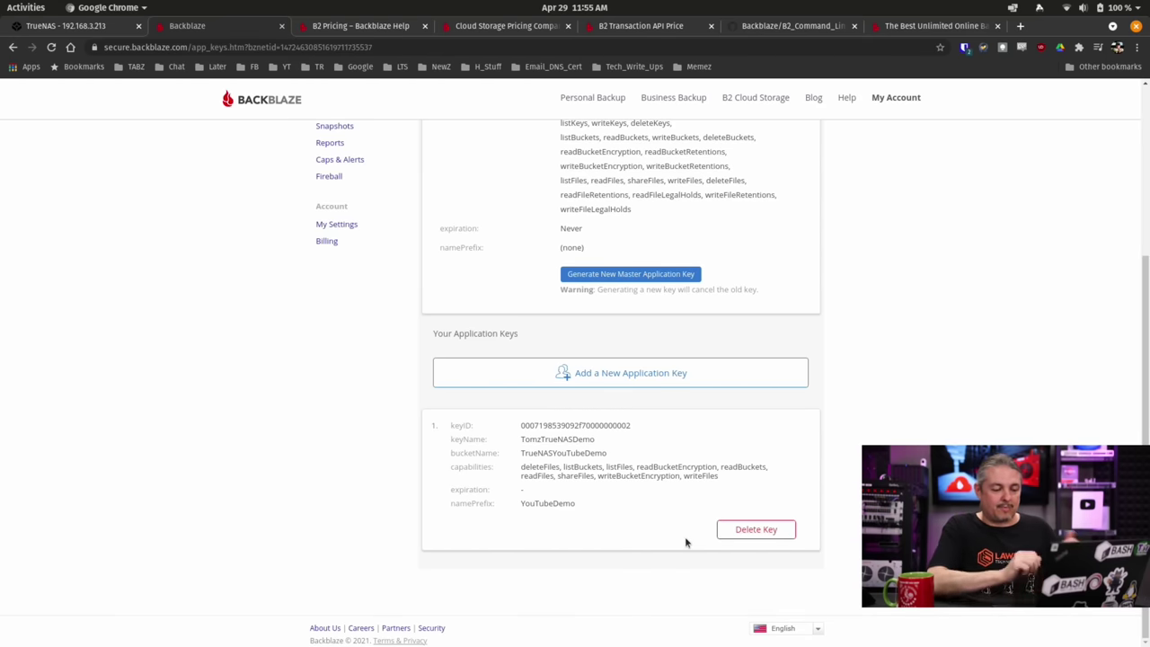
Highlight the demo key's bucket TrueNASYouTubeDemo, its expiration, and name prefix YouTubeDemo.
left_click_drag(529, 454, 650, 455)
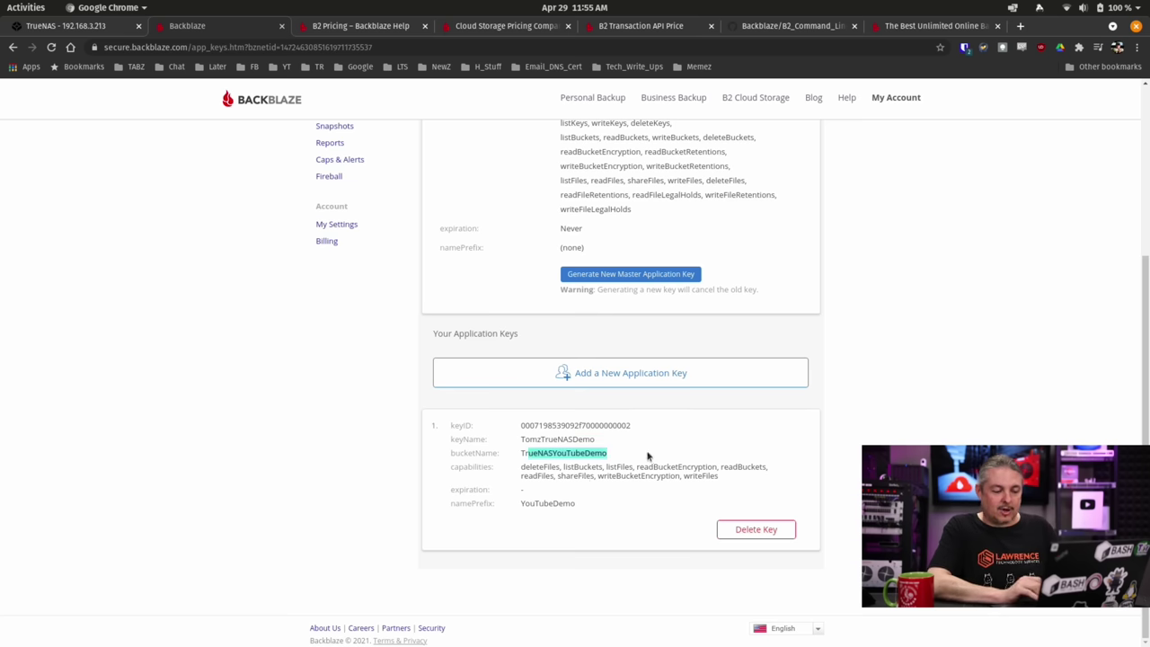
left_click(521, 462)
left_click_drag(559, 475, 642, 544)
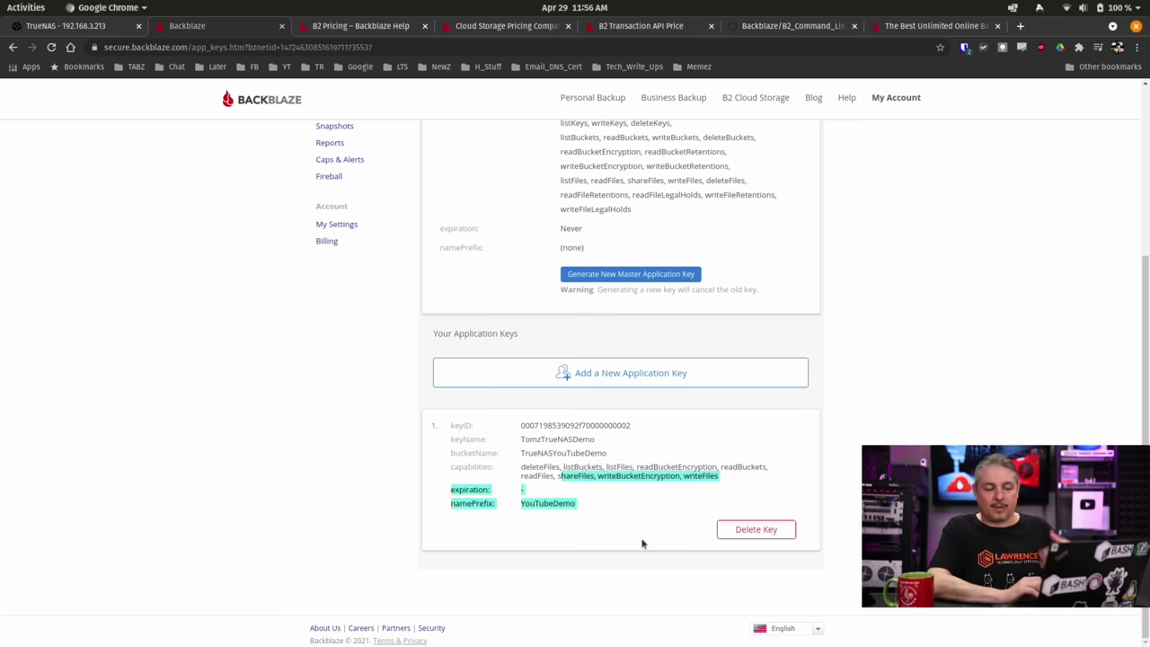
scroll(636, 513, "up", 5)
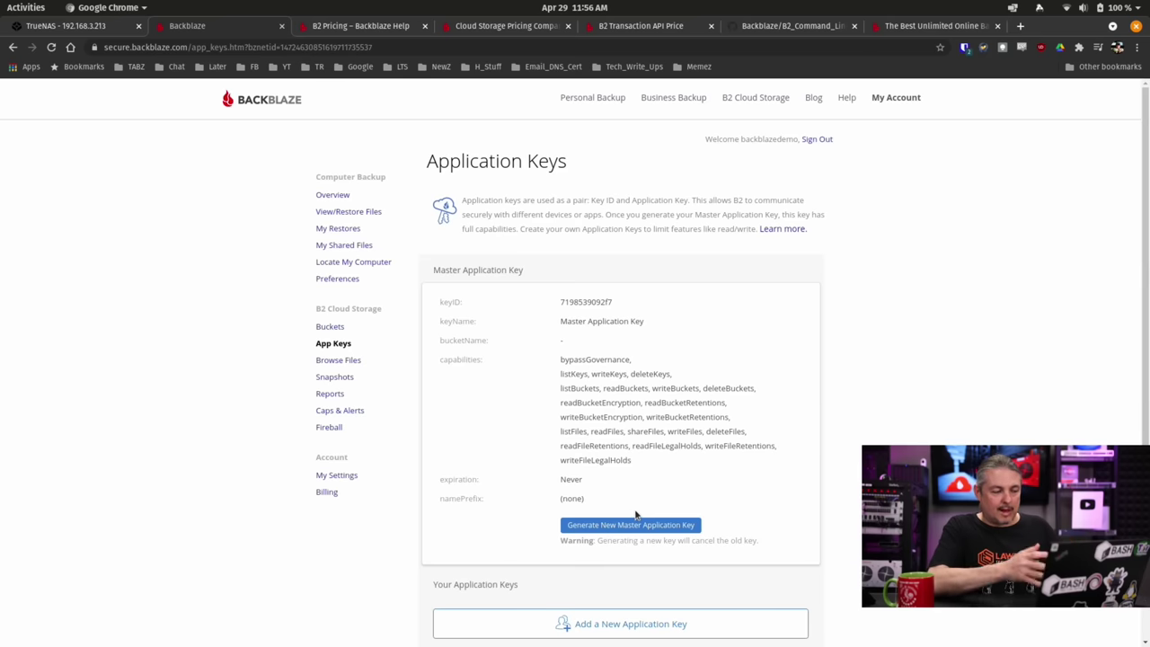
Return to TrueNAS and navigate to Tasks > Cloud Sync Tasks.
left_click(85, 26)
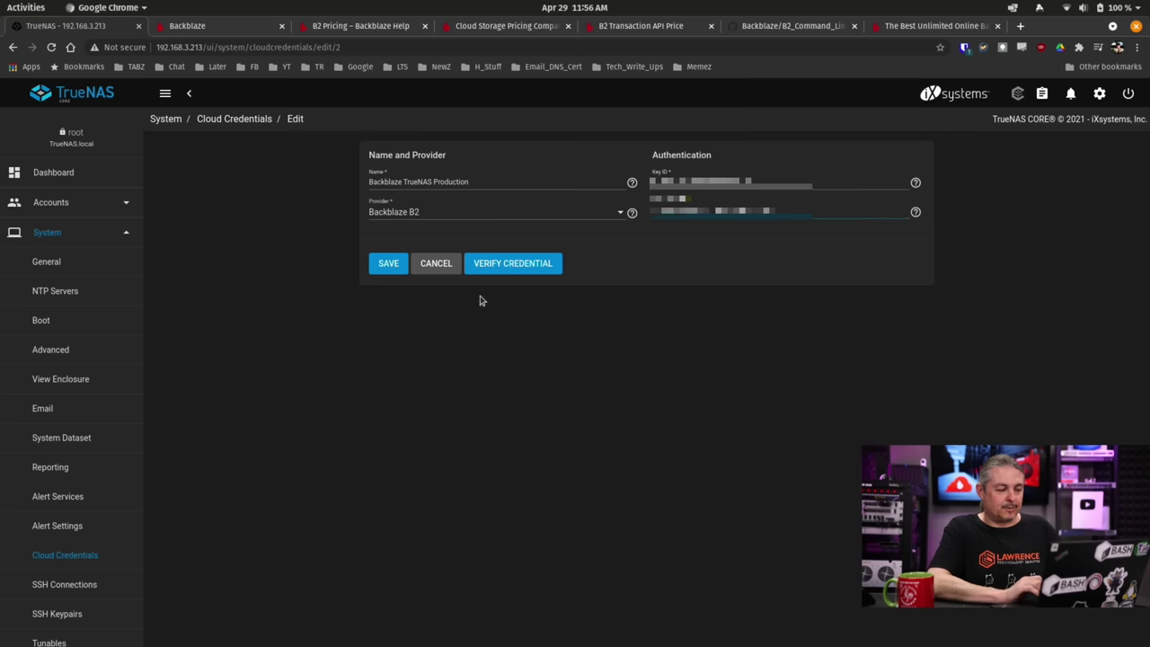
left_click(91, 236)
left_click(79, 262)
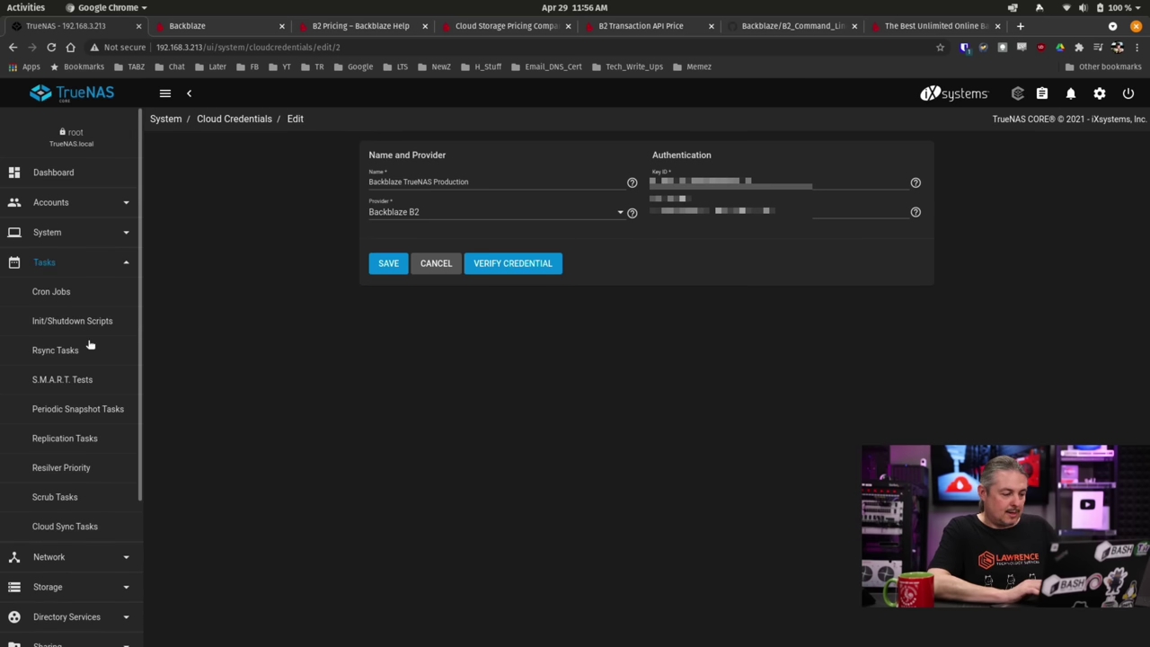
left_click(97, 529)
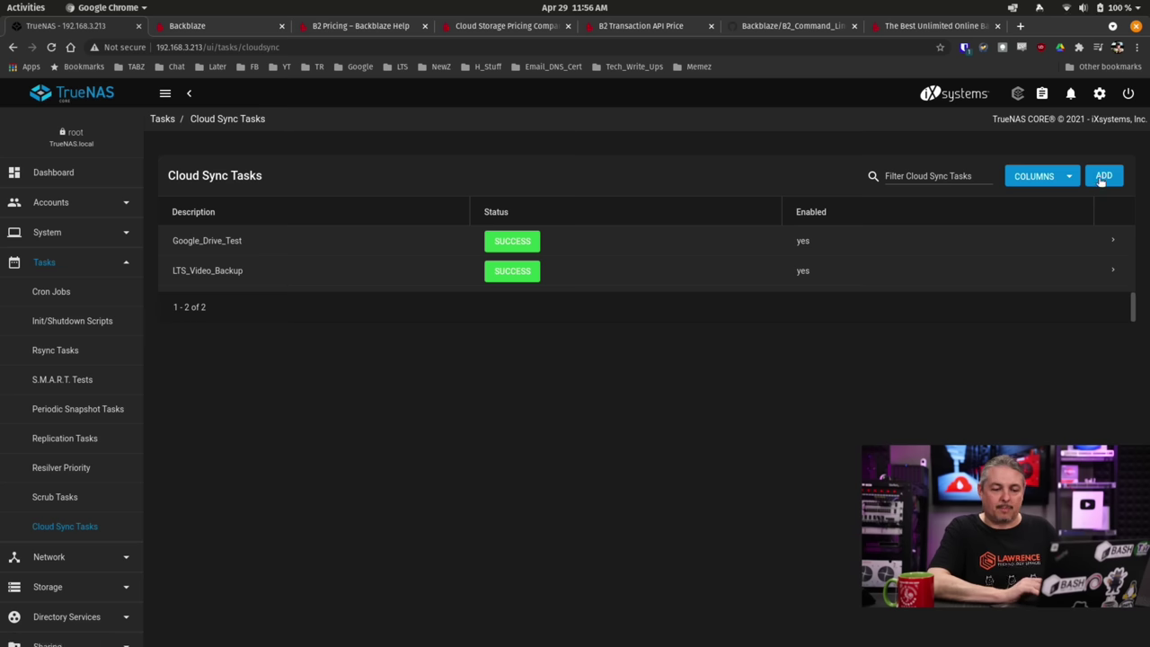
Add a cloud sync task described as Demo using the YouTubeDemo (B2) credential.
left_click(1102, 177)
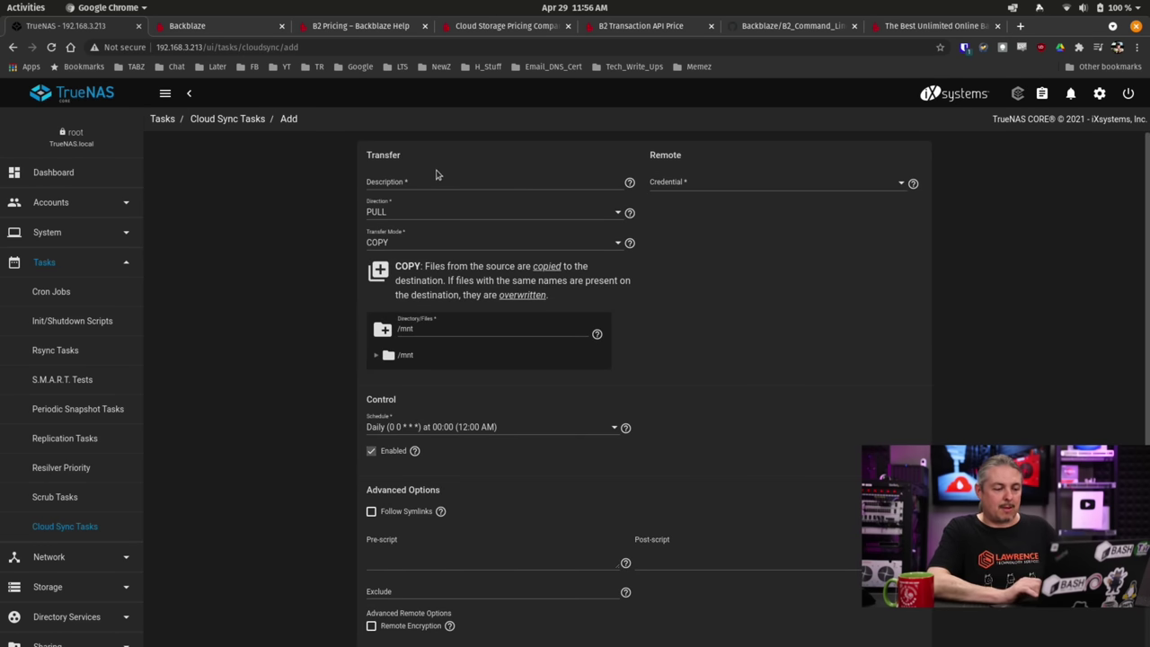
left_click(447, 177)
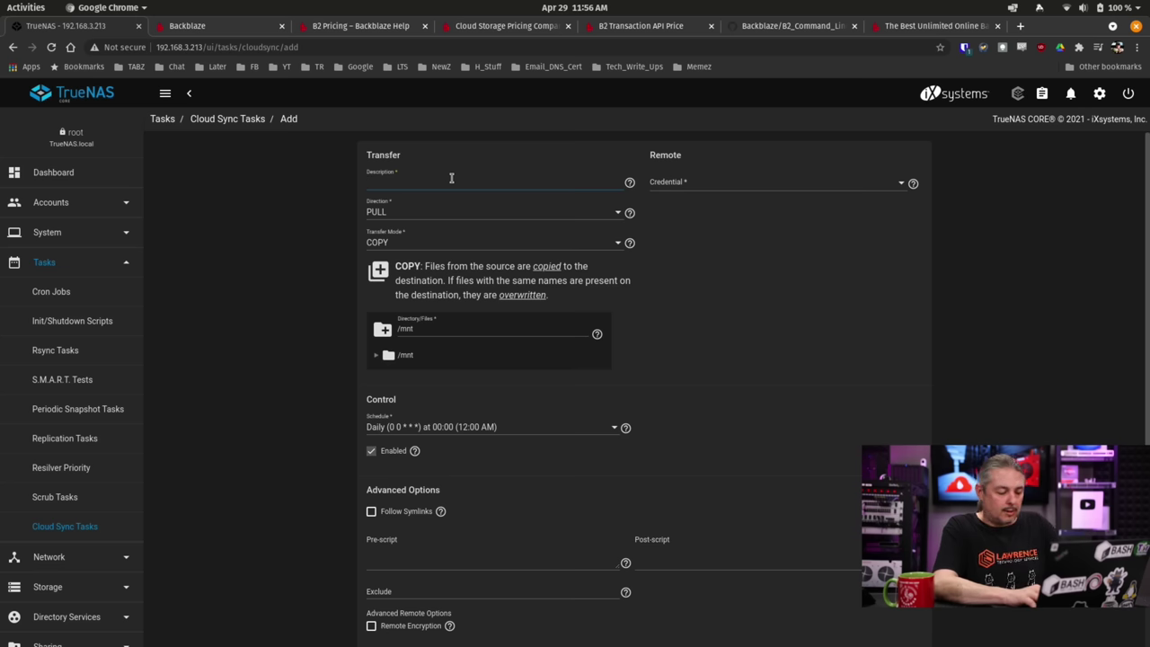
type("Demo")
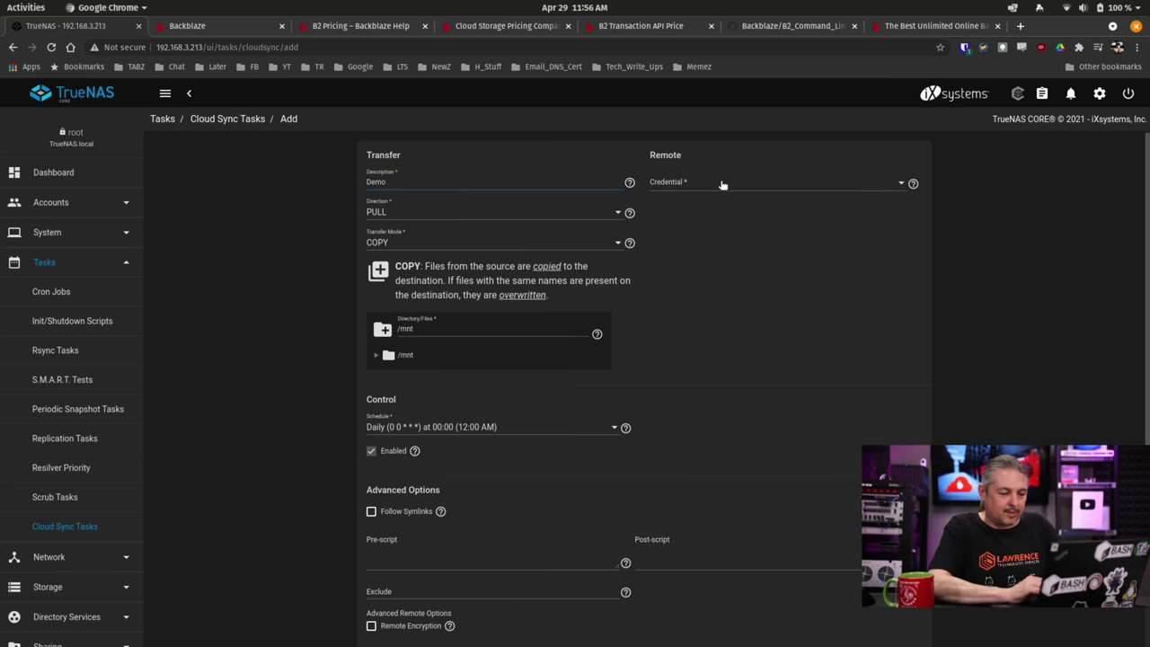
left_click(722, 184)
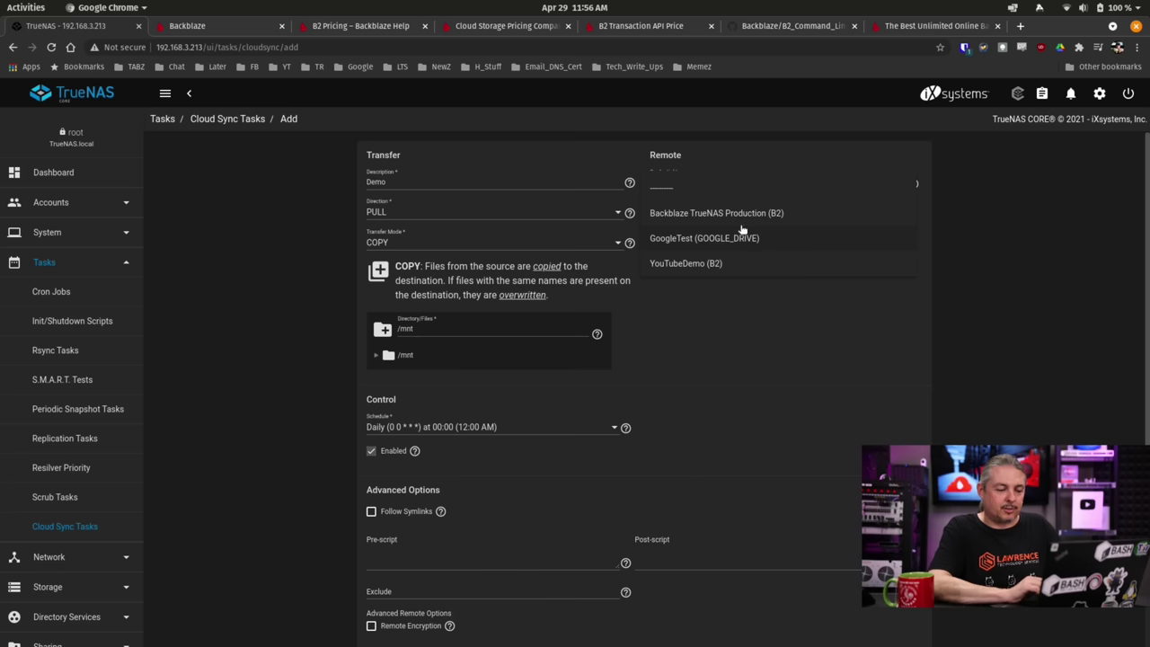
left_click(714, 268)
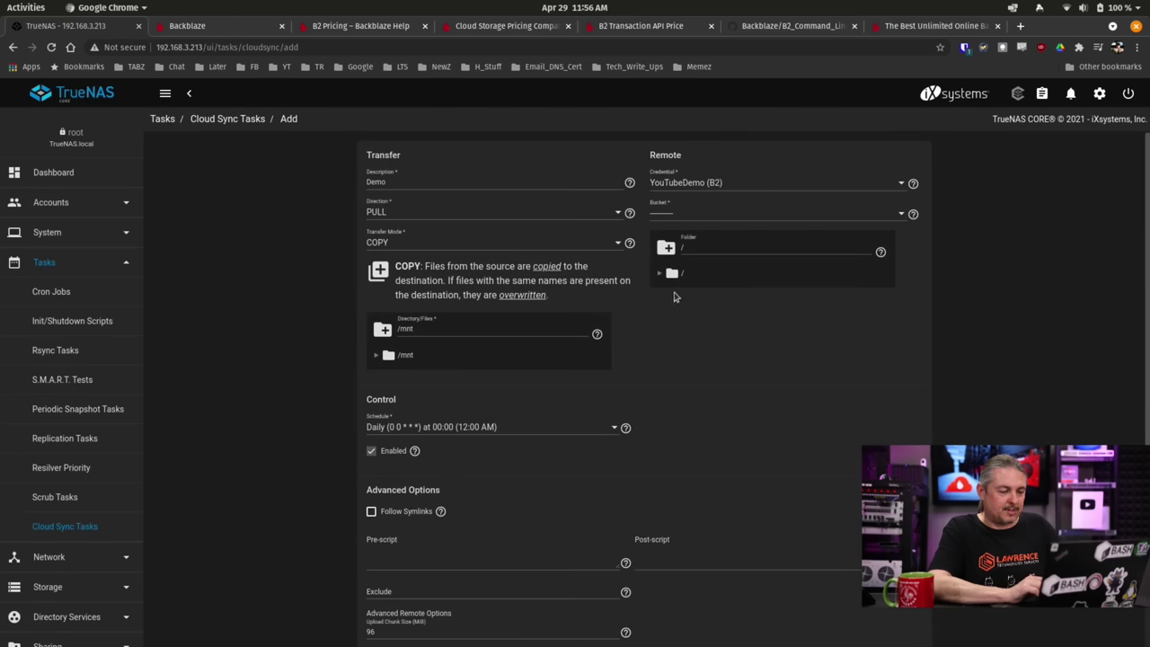
left_click(387, 212)
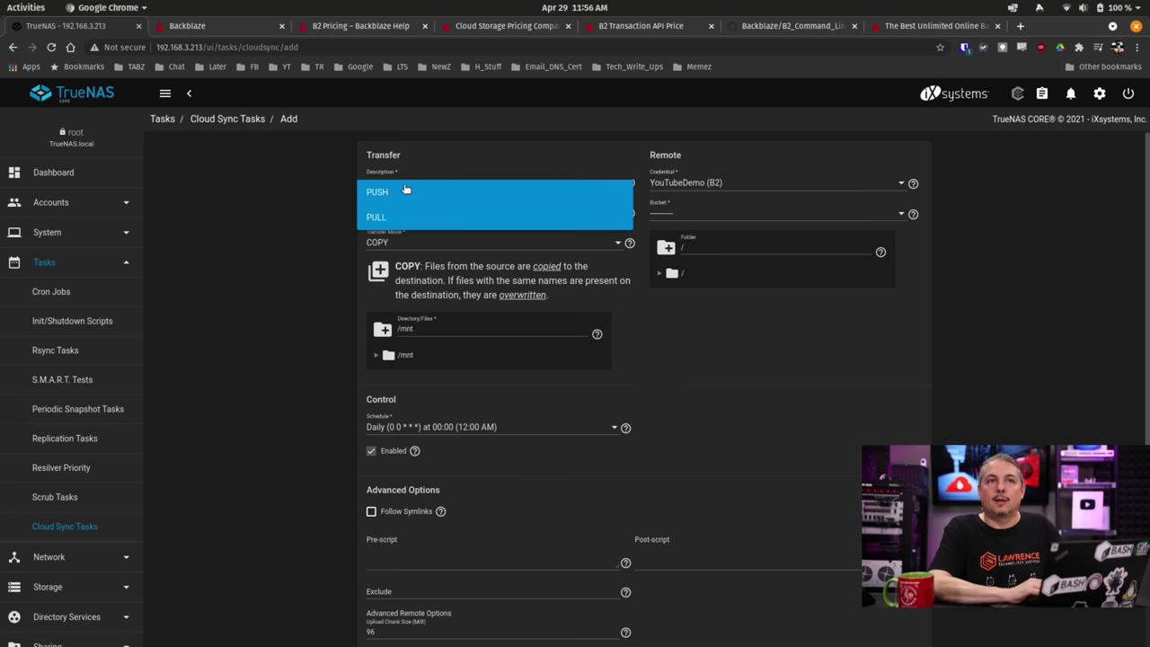
Change the task's transfer direction from PULL to PUSH.
left_click(406, 189)
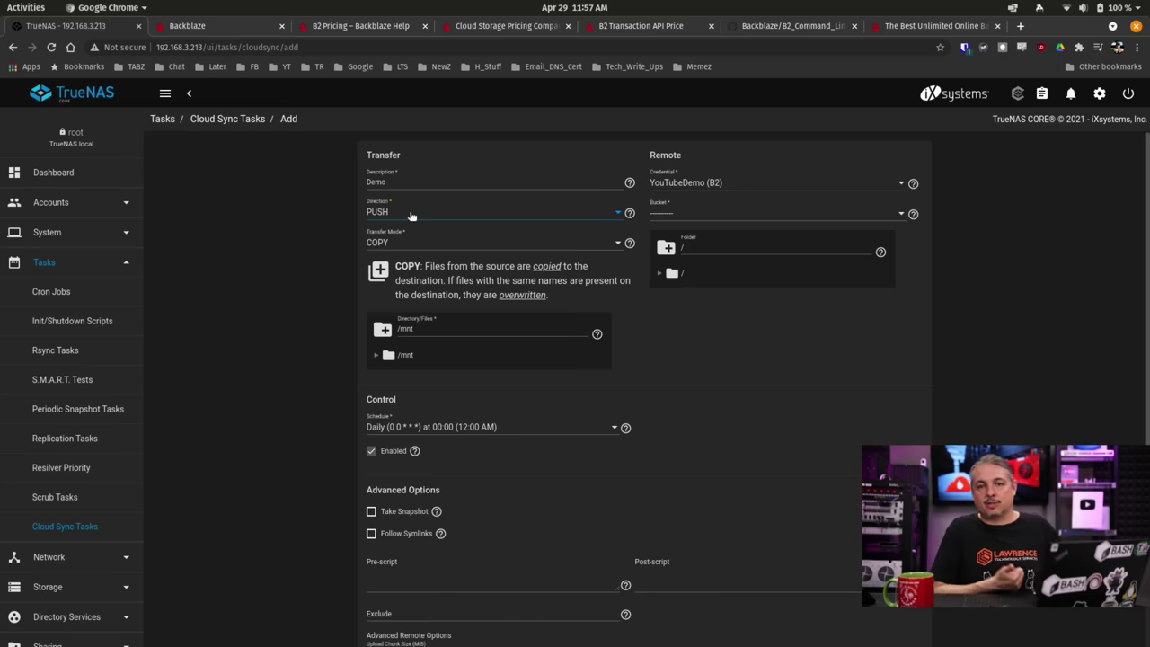
Set Transfer Mode to SYNC and source /mnt/blefuscu/BackBlazeDemo, then switch to the terminal.
left_click(412, 241)
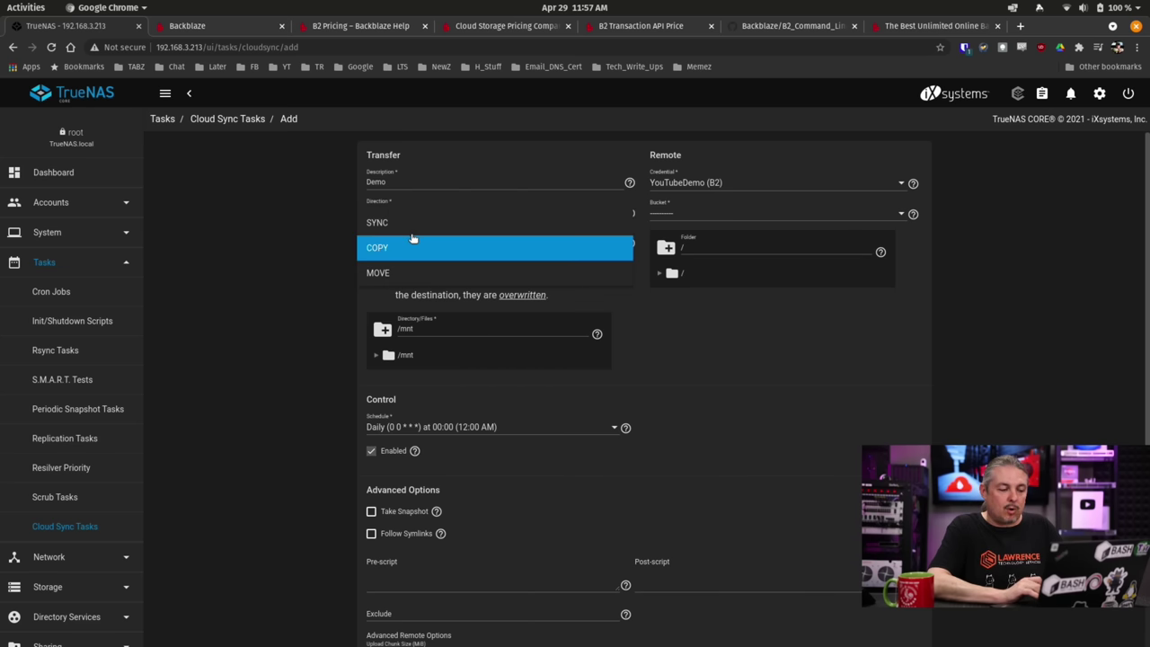
left_click(413, 226)
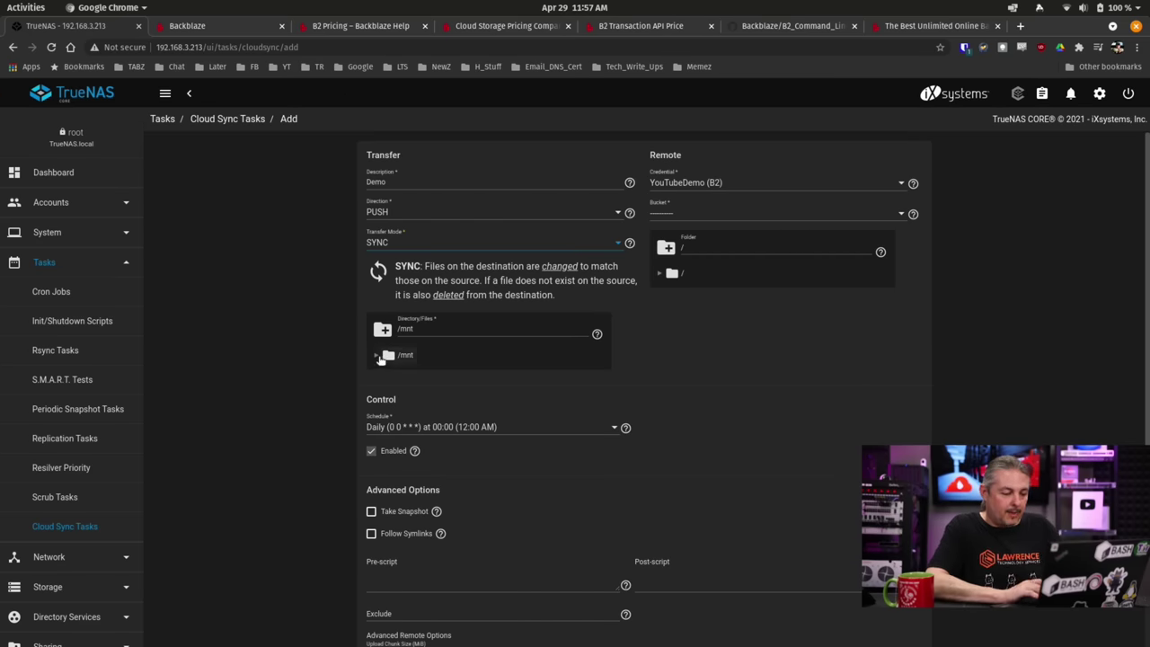
left_click(376, 355)
left_click(400, 373)
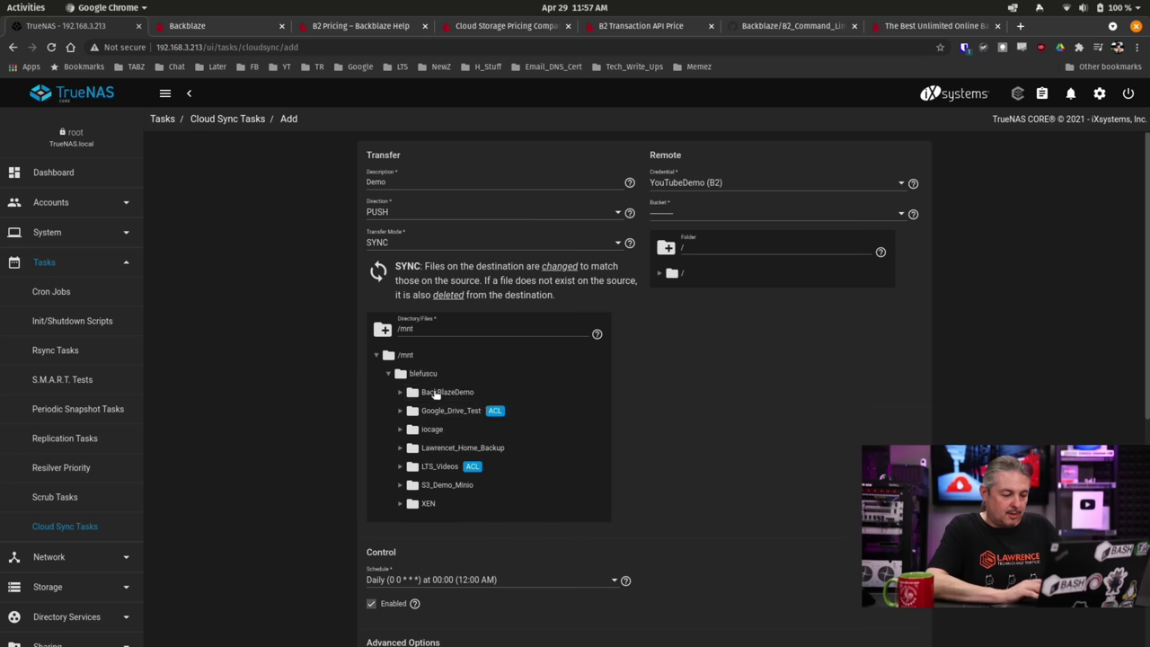
left_click(465, 396)
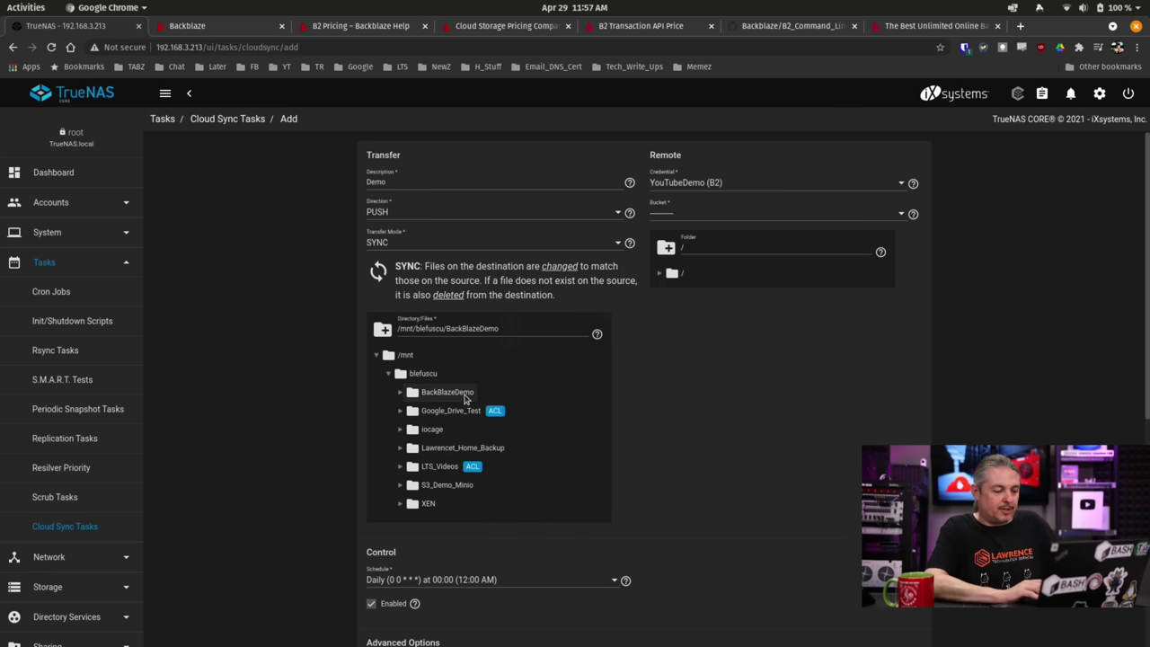
key("alt+Tab")
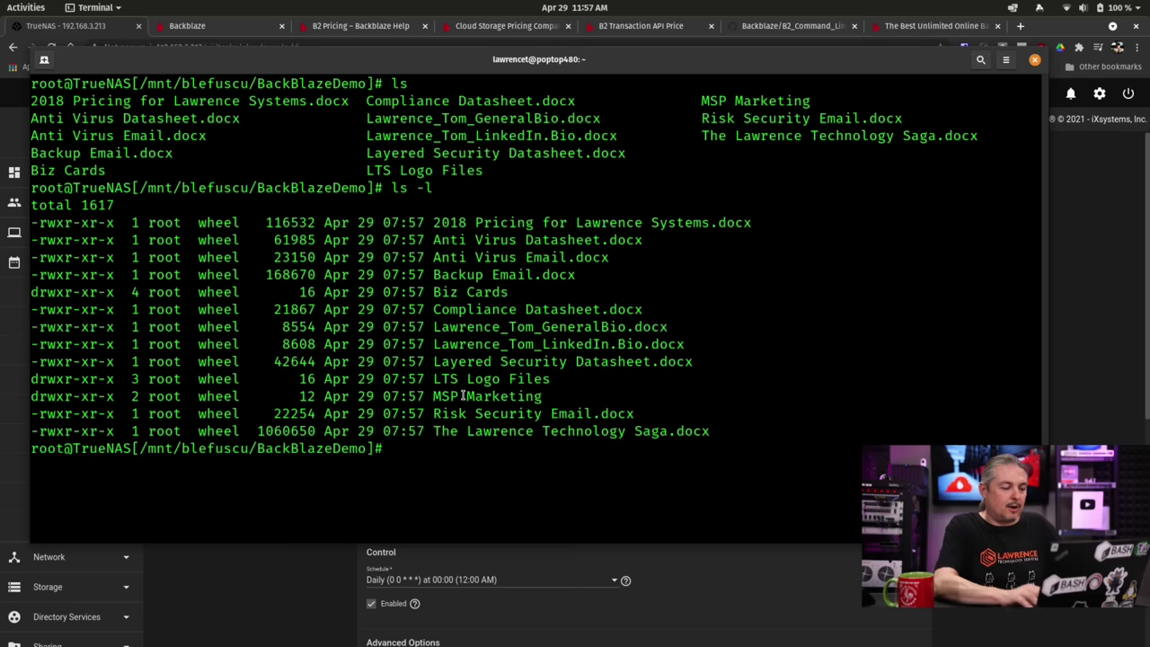
Review the BackBlazeDemo ls -l listing in the terminal, then return to Chrome.
scroll(434, 271, "up", 5)
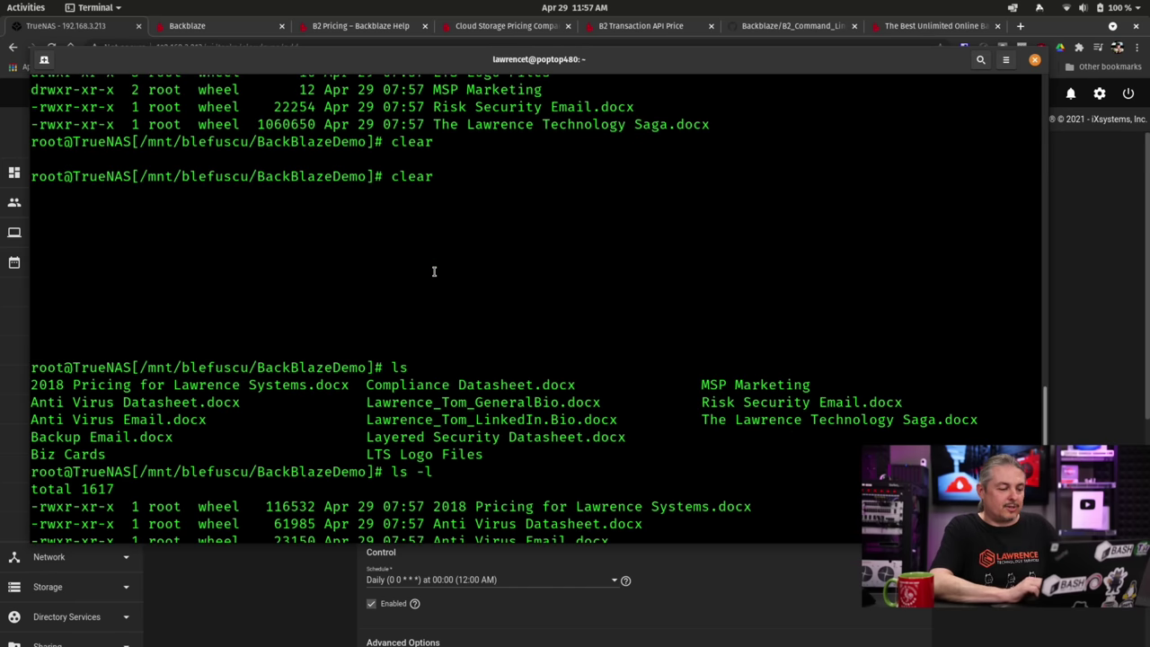
scroll(433, 271, "down", 5)
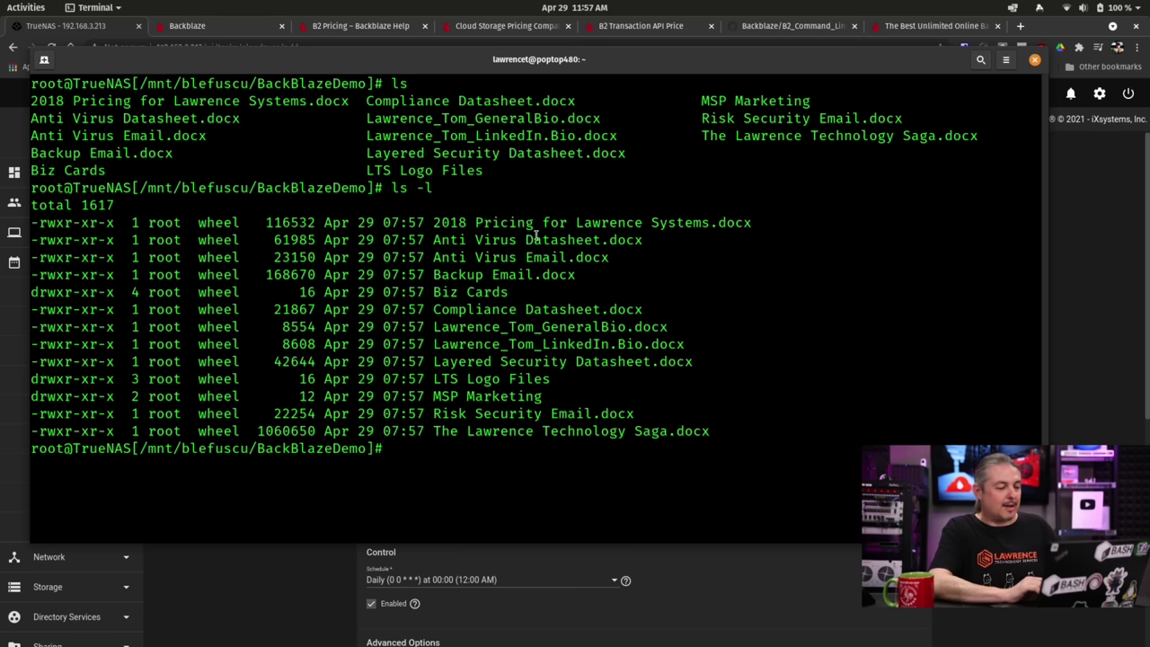
key("alt+Tab")
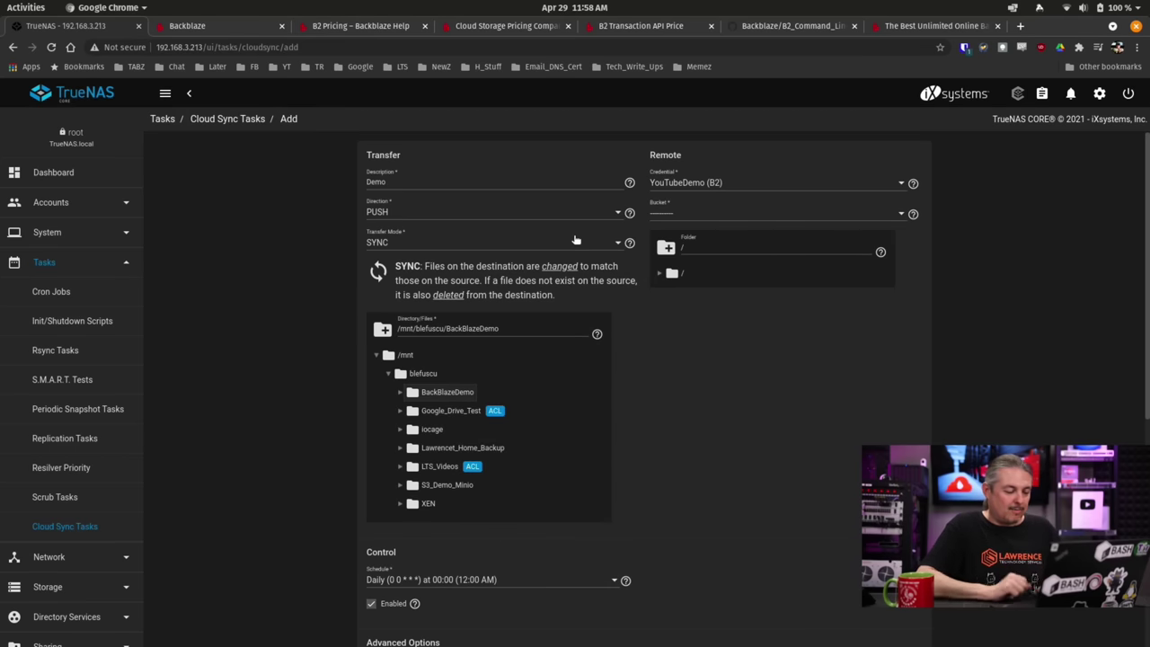
Set the task's schedule to Hourly (0 * * * *).
scroll(640, 400, "down", 2)
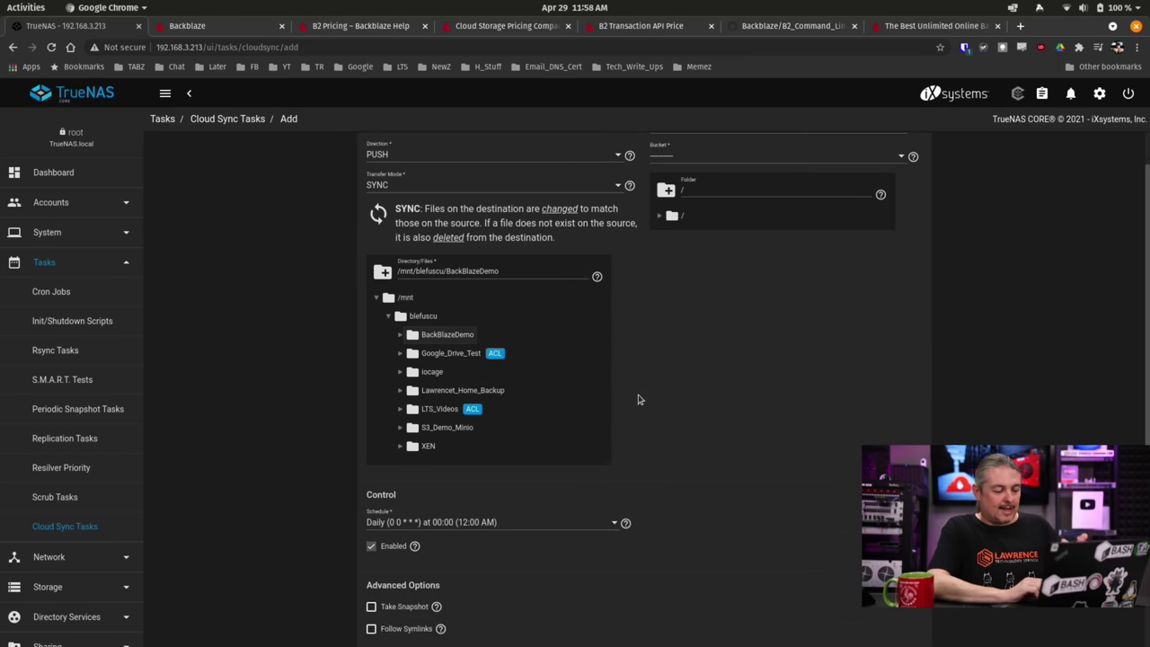
scroll(640, 400, "down", 1)
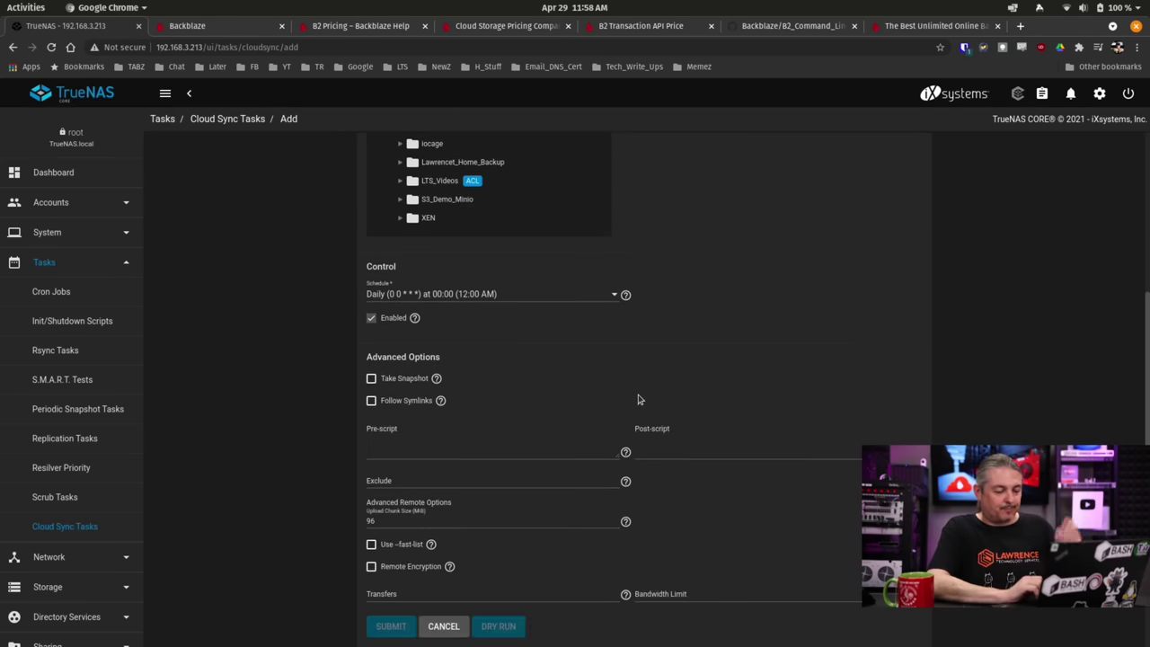
left_click(374, 296)
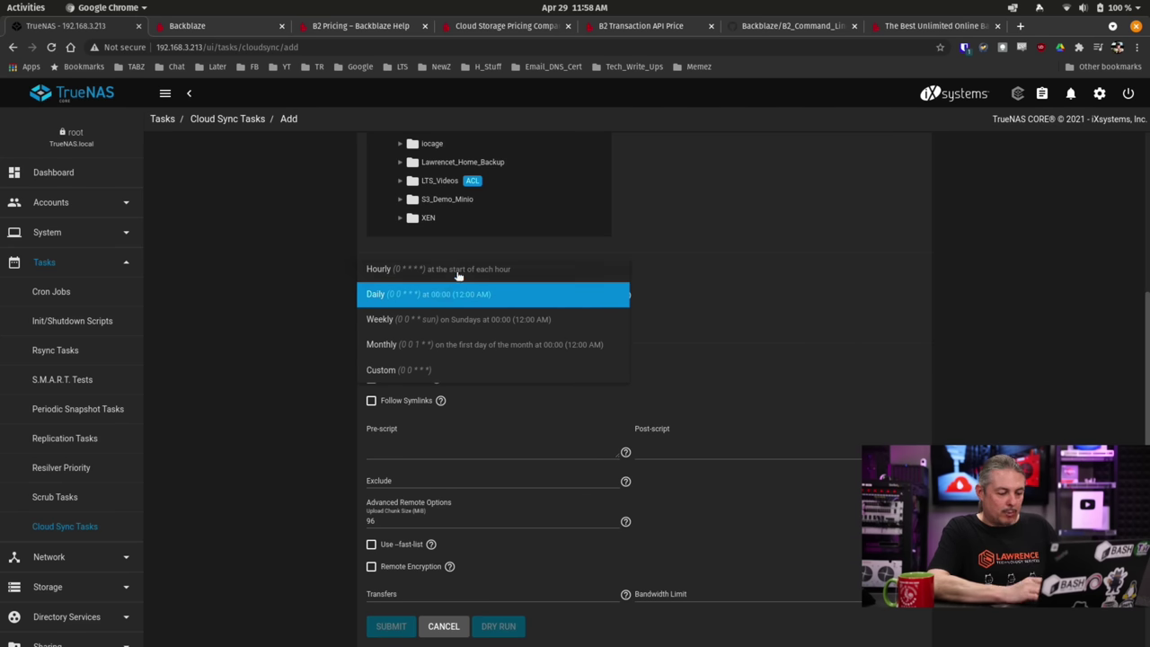
left_click(458, 271)
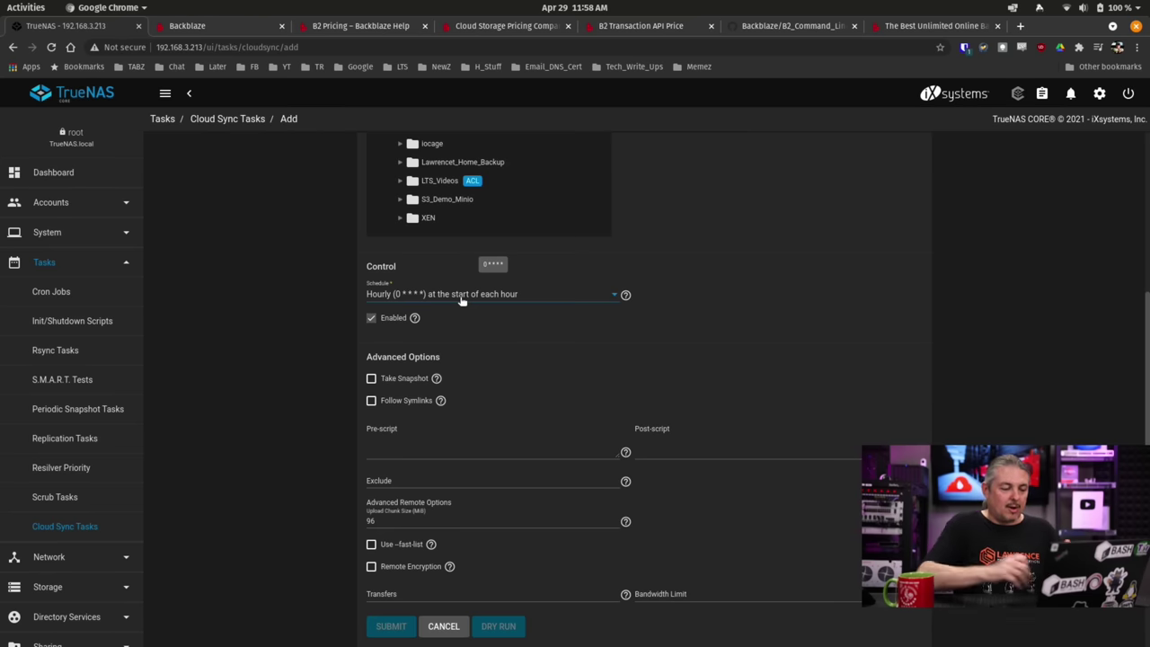
Look over the Pre-script and Post-script fields and show the Use --fast-list help note.
scroll(458, 315, "down", 2)
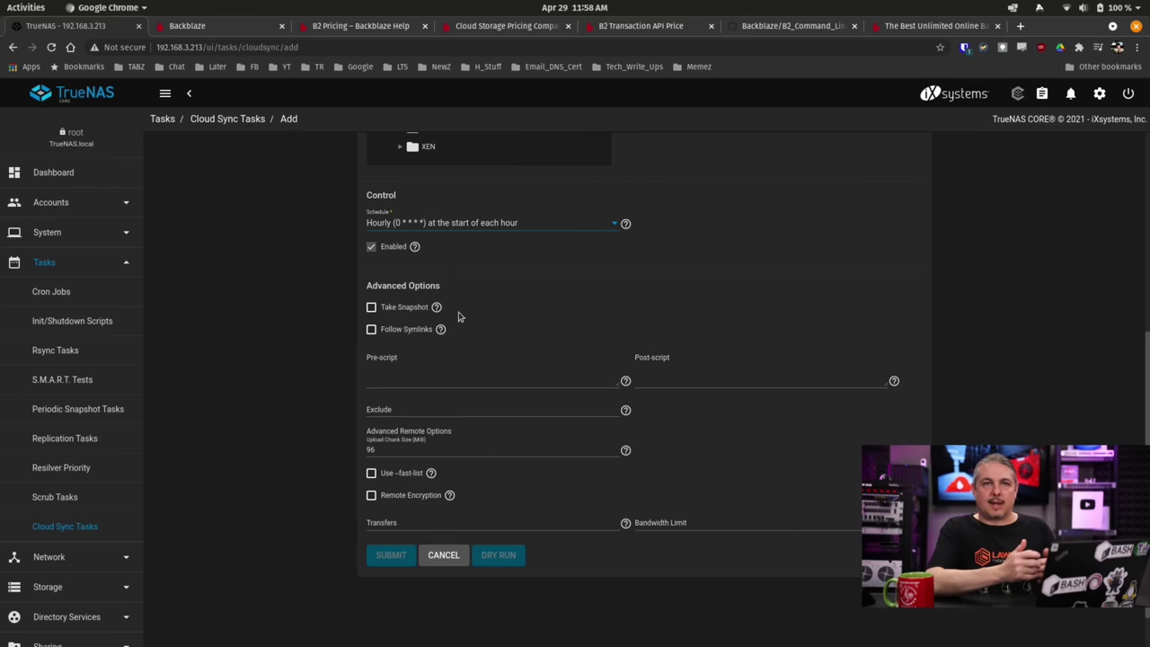
left_click(498, 378)
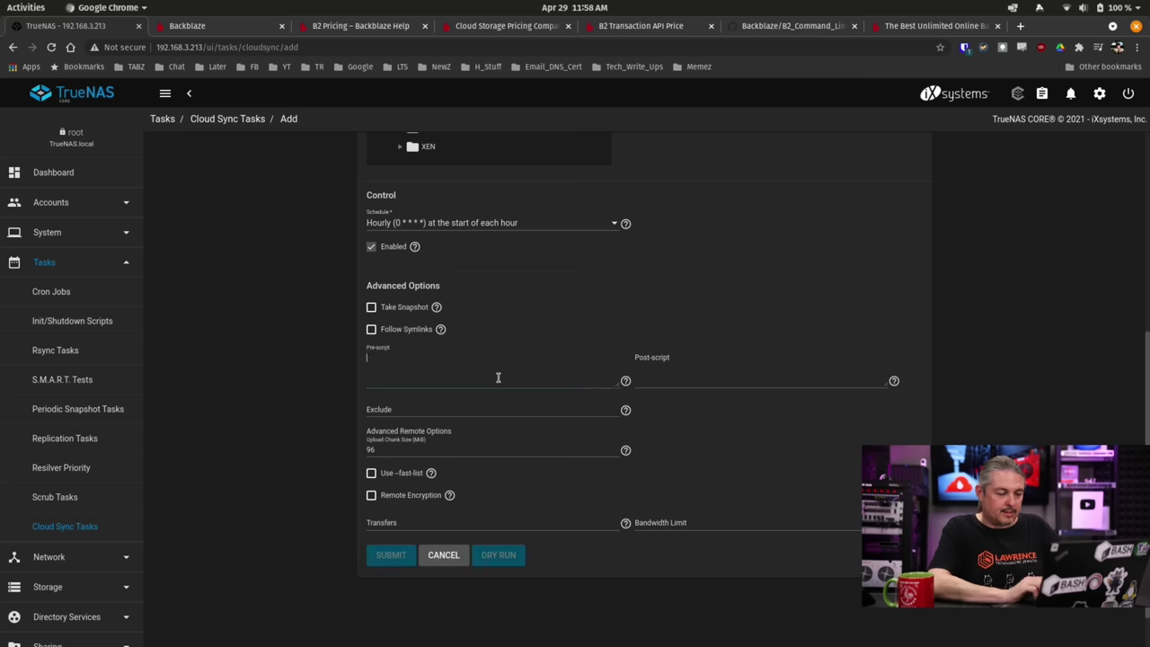
left_click(688, 366)
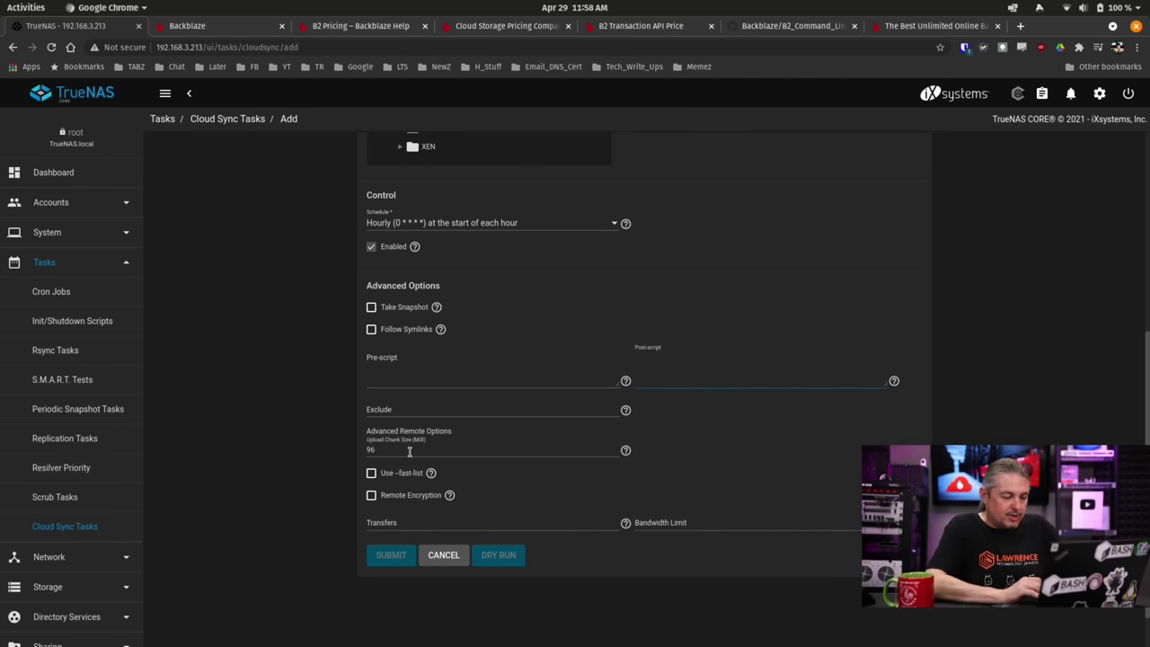
left_click(430, 474)
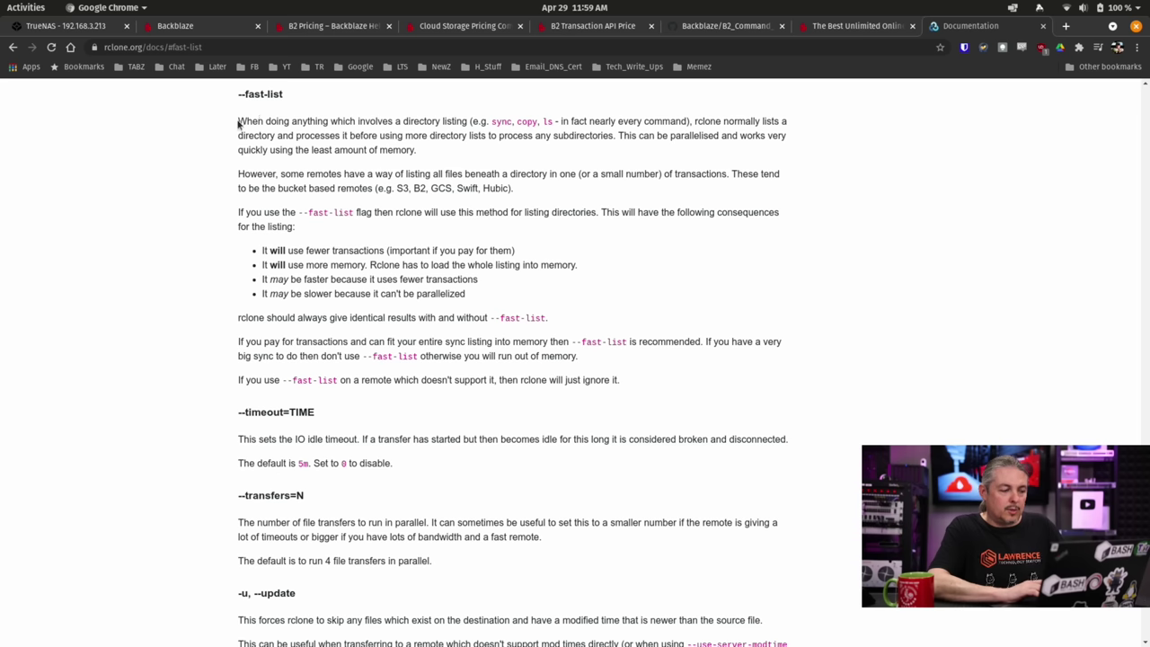
Highlight the fast-list explanation in the rclone docs, then tick and untick Remote Encryption.
left_click_drag(239, 120, 553, 151)
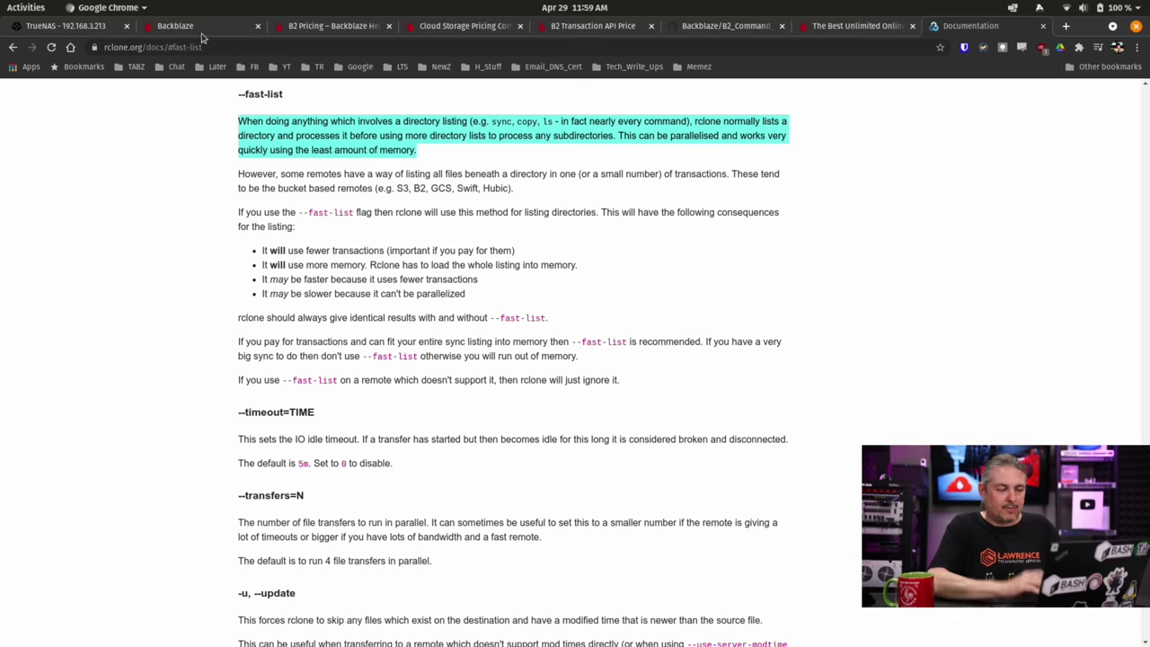
left_click(63, 25)
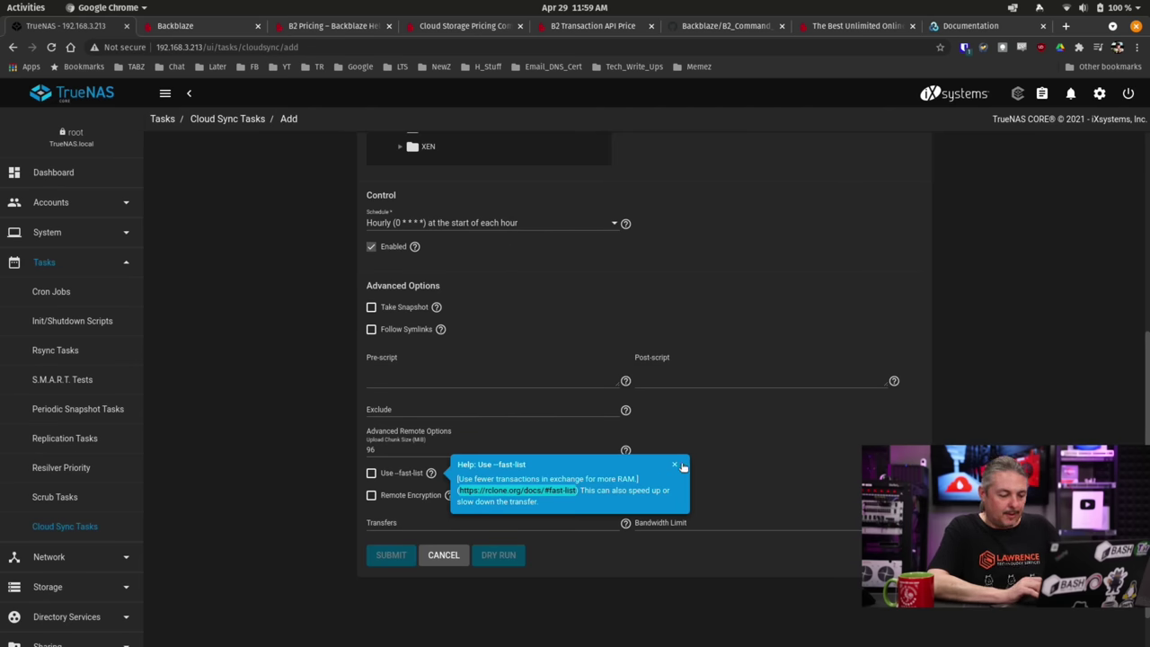
left_click(409, 497)
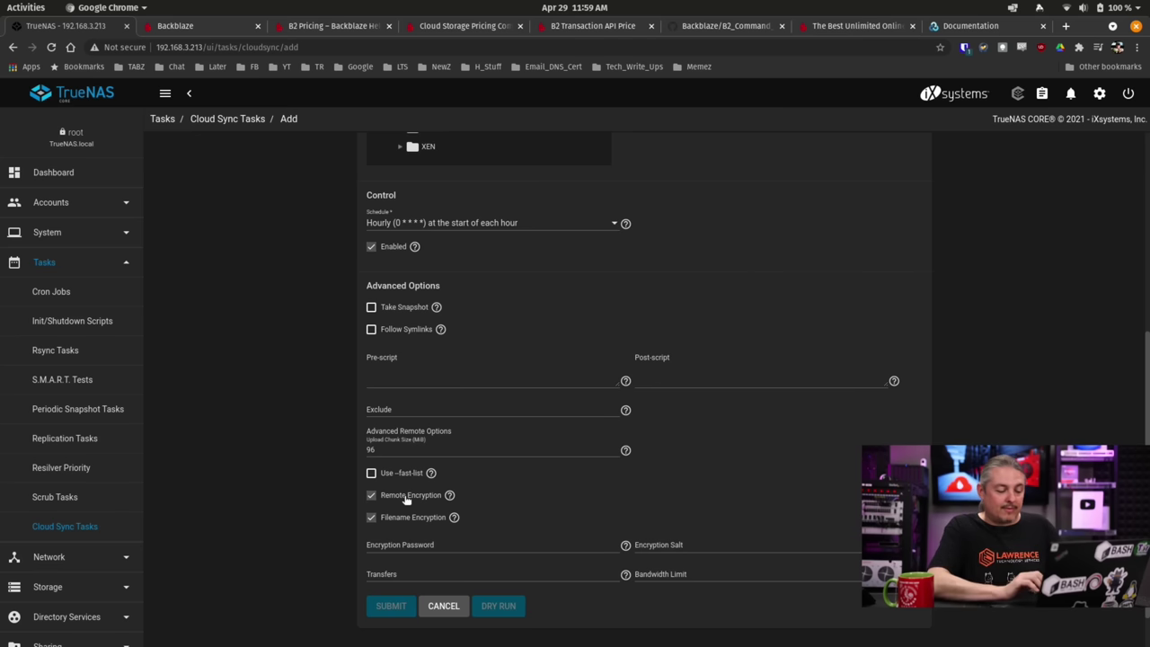
left_click(407, 500)
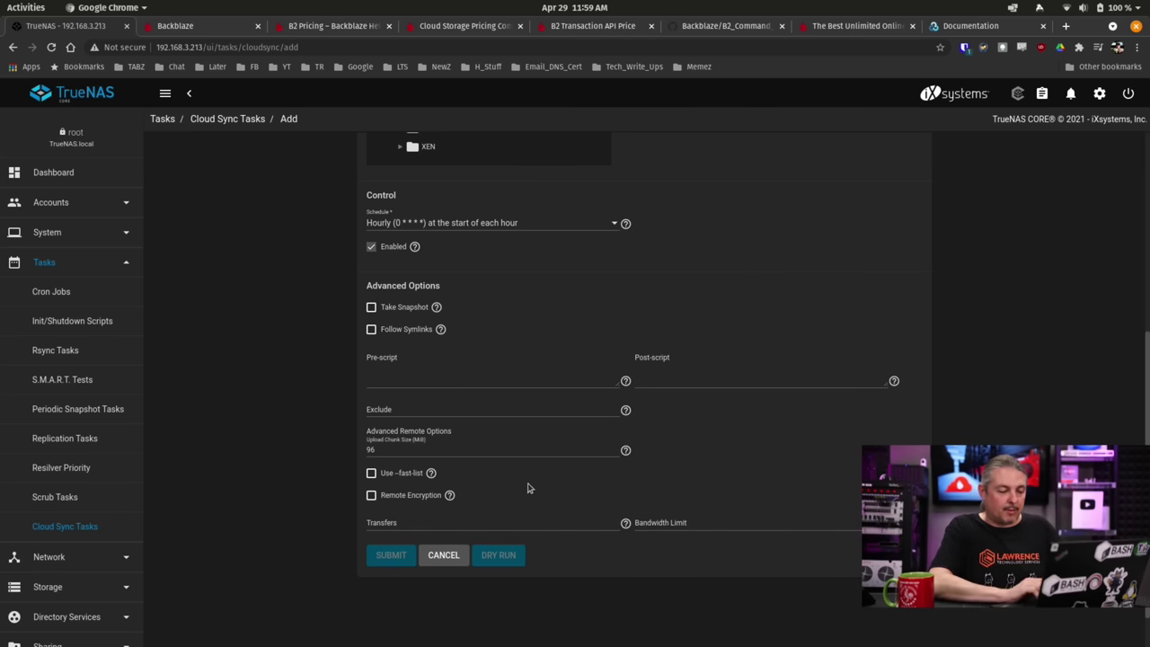
scroll(529, 480, "up", 2)
Choose TrueNASYouTubeDemo as the destination bucket and expand its root folder.
scroll(592, 602, "up", 2)
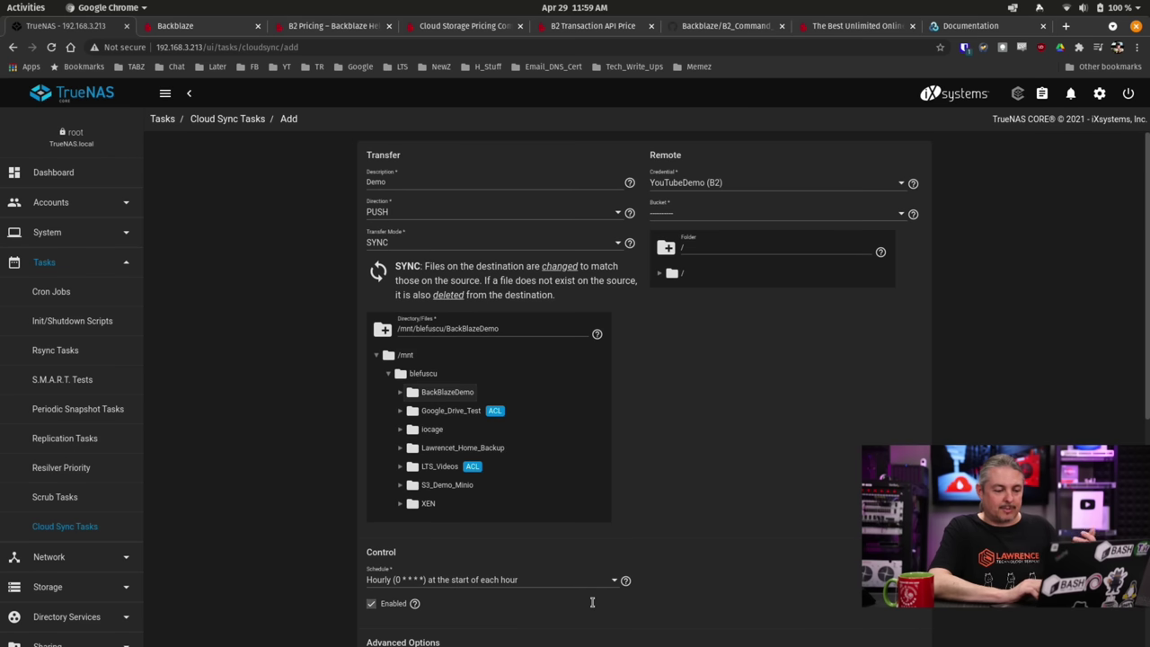
left_click(667, 274)
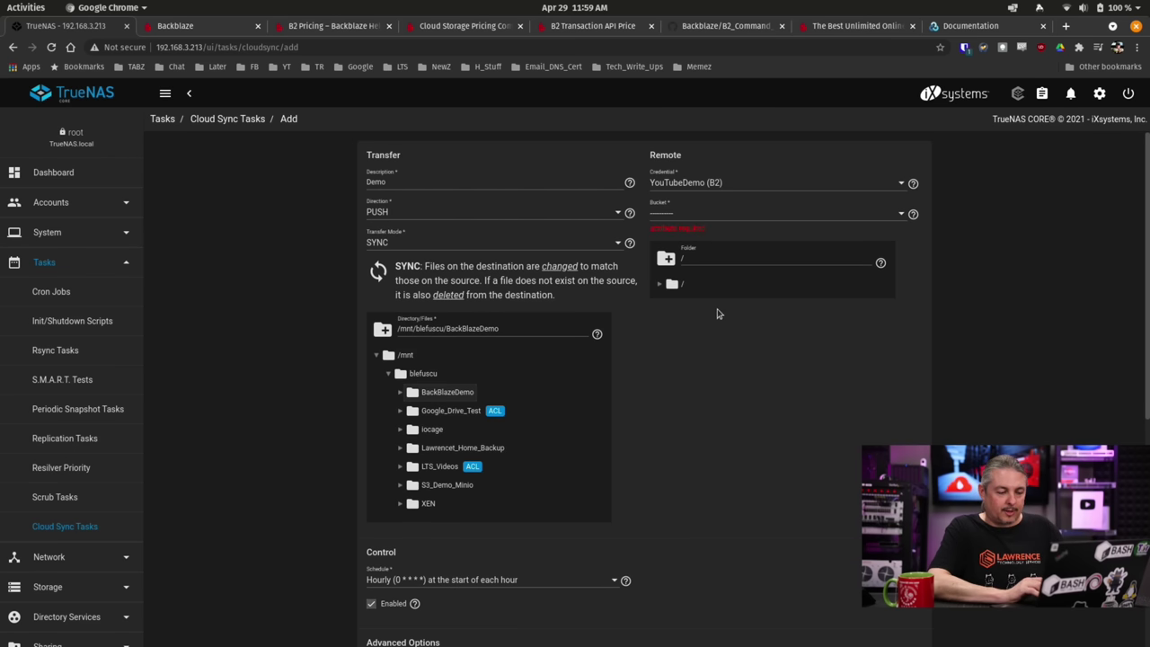
left_click(743, 215)
left_click(691, 242)
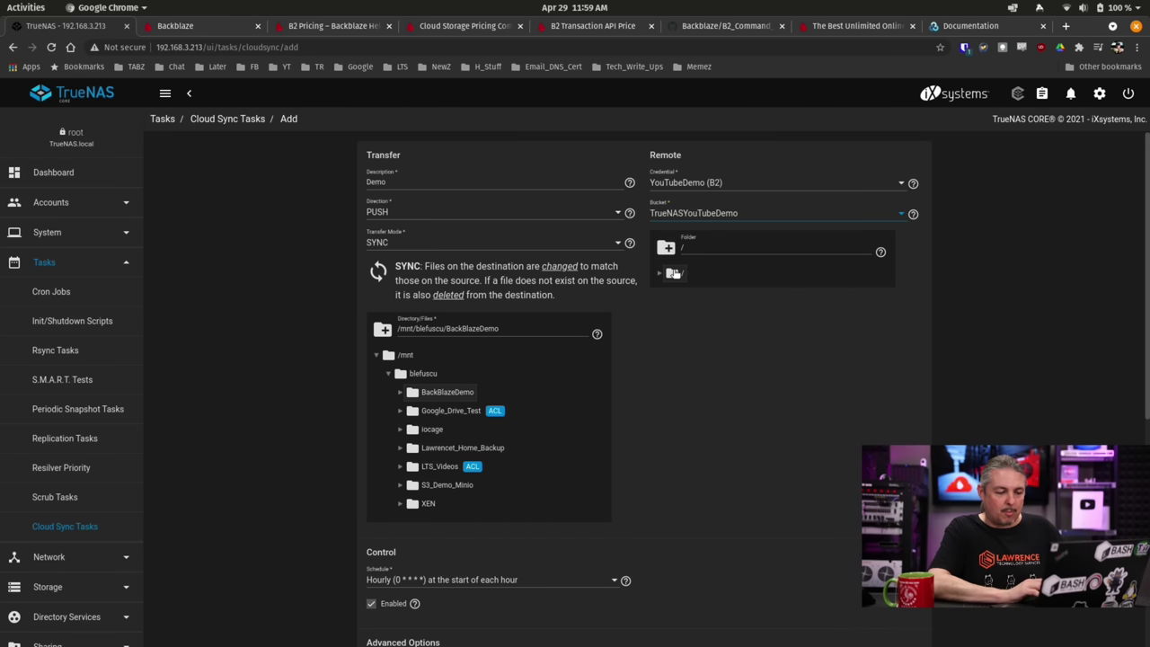
left_click(672, 273)
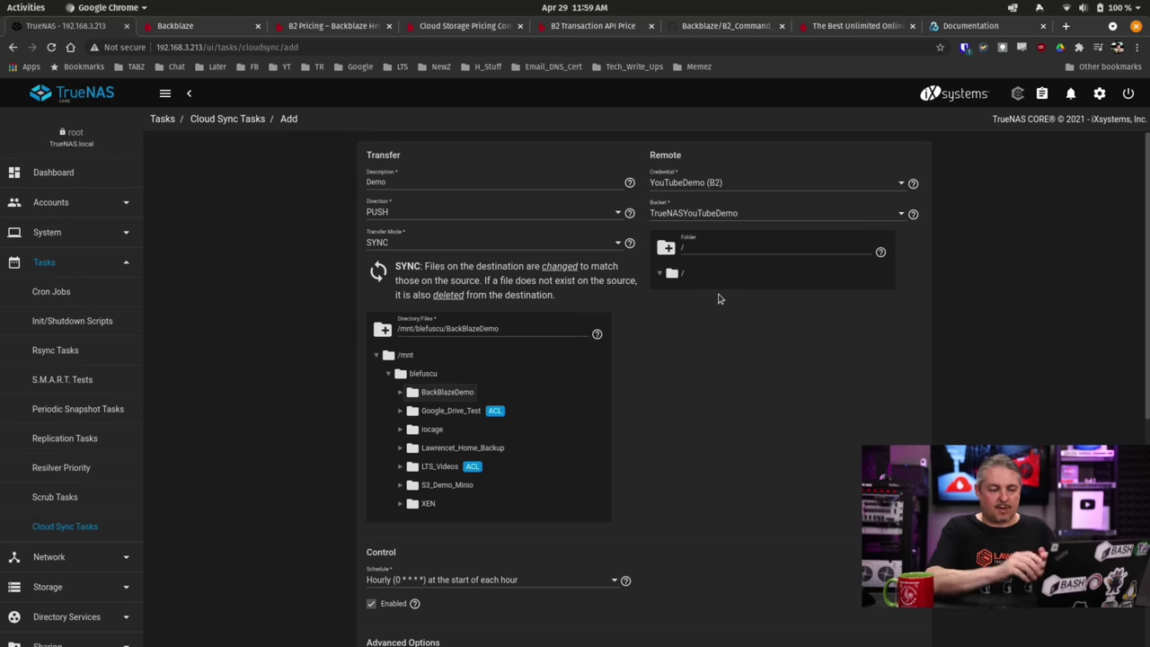
Review the parallel transfers and bandwidth limit settings, then submit the Demo task.
scroll(719, 298, "down", 5)
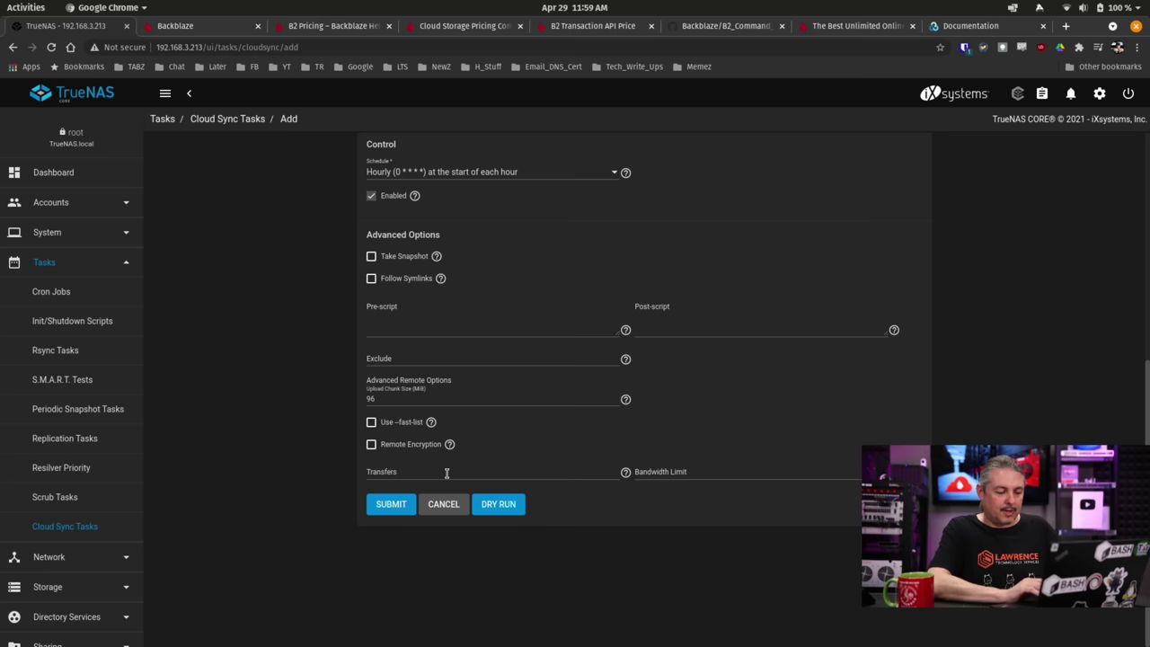
left_click(497, 478)
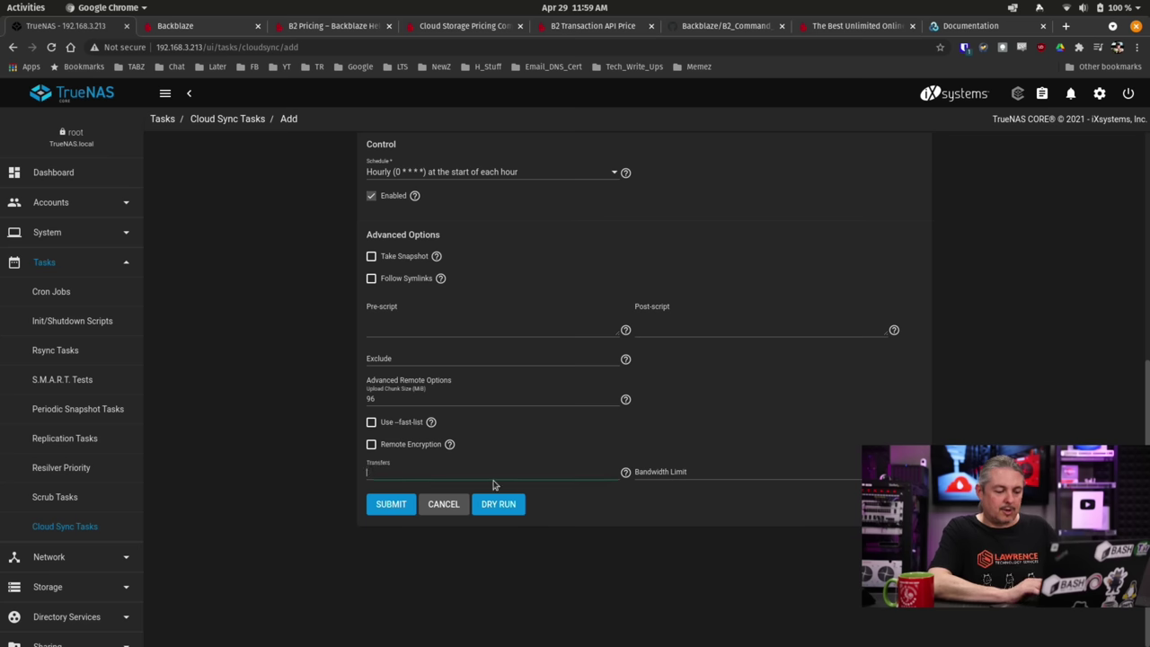
left_click(682, 469)
left_click(403, 466)
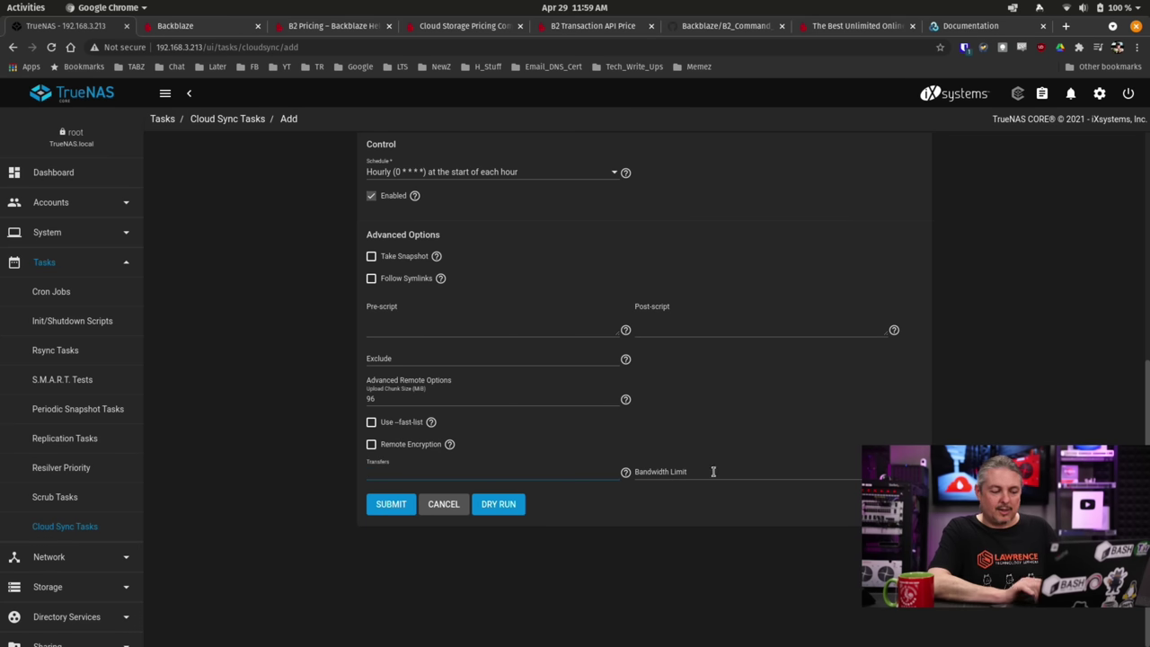
left_click(379, 509)
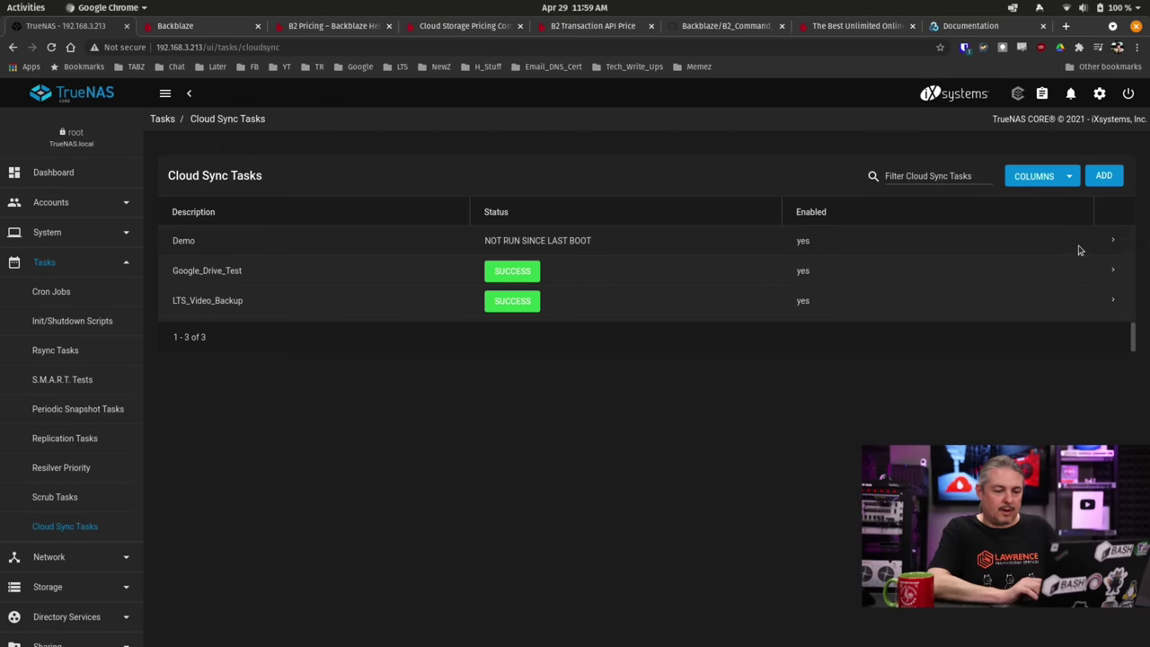
Run the Demo sync task immediately and confirm.
left_click(1114, 240)
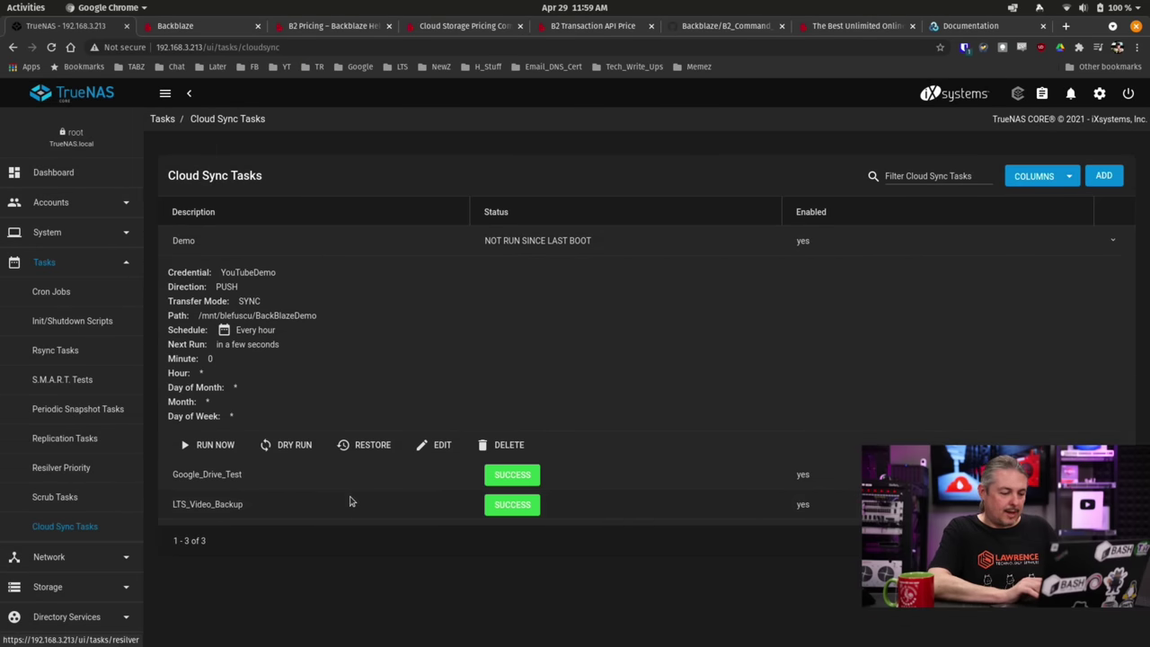
left_click(210, 446)
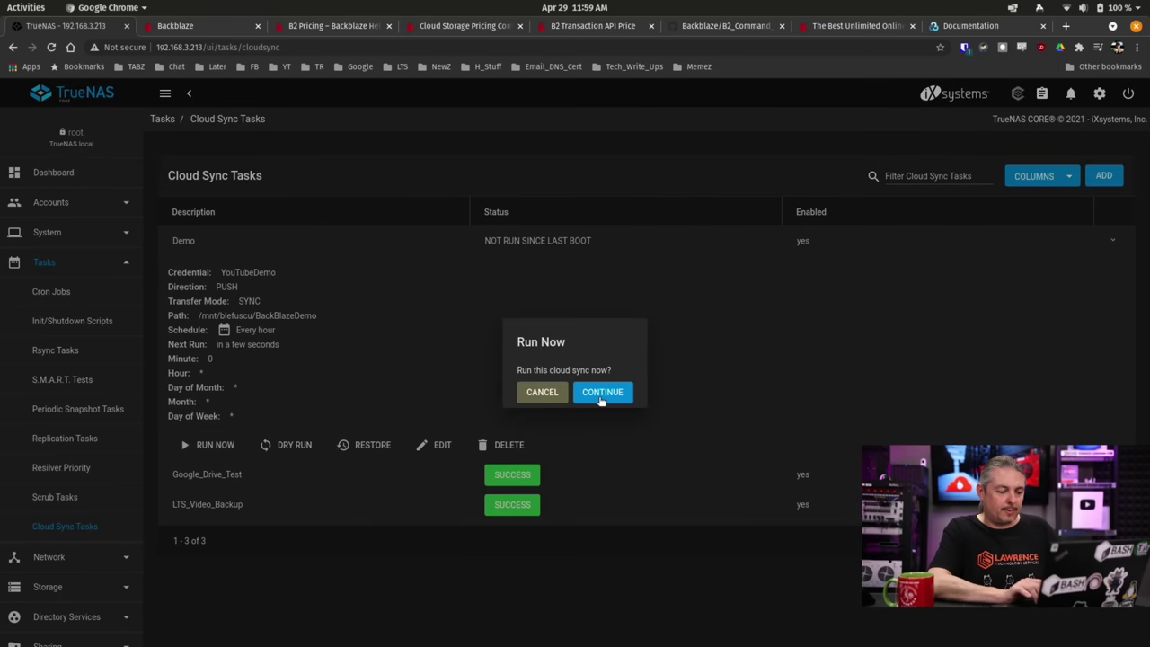
left_click(597, 394)
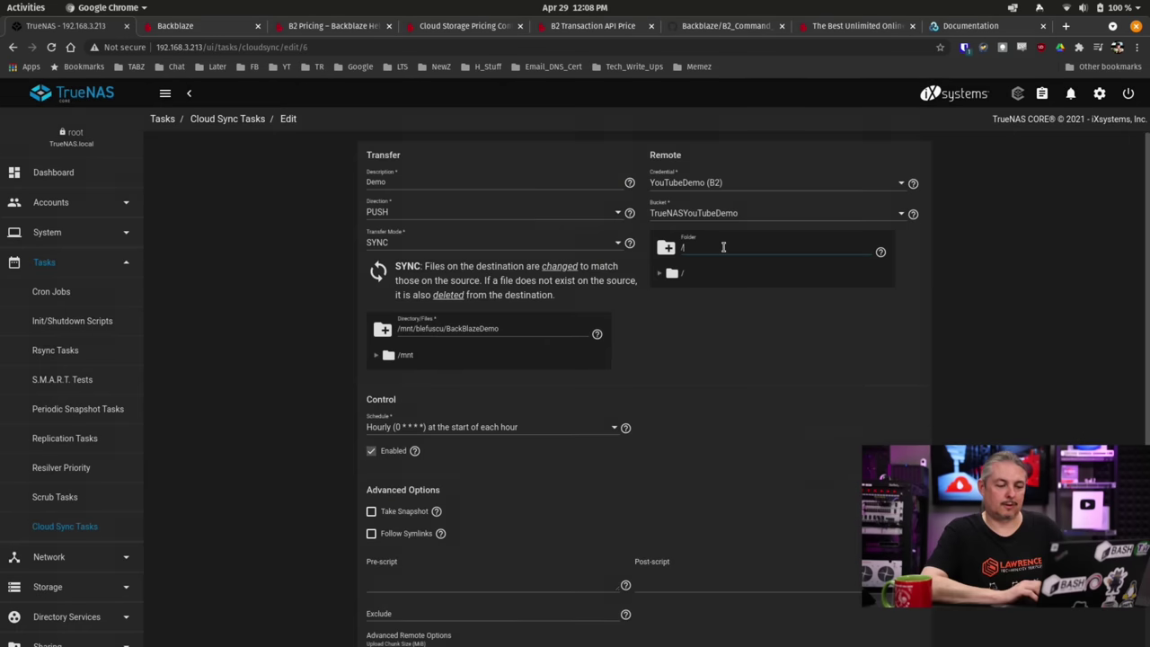
Set the remote folder to /YouTubeDemo, matching the Backblaze key's name prefix.
type("YouTubeDemo")
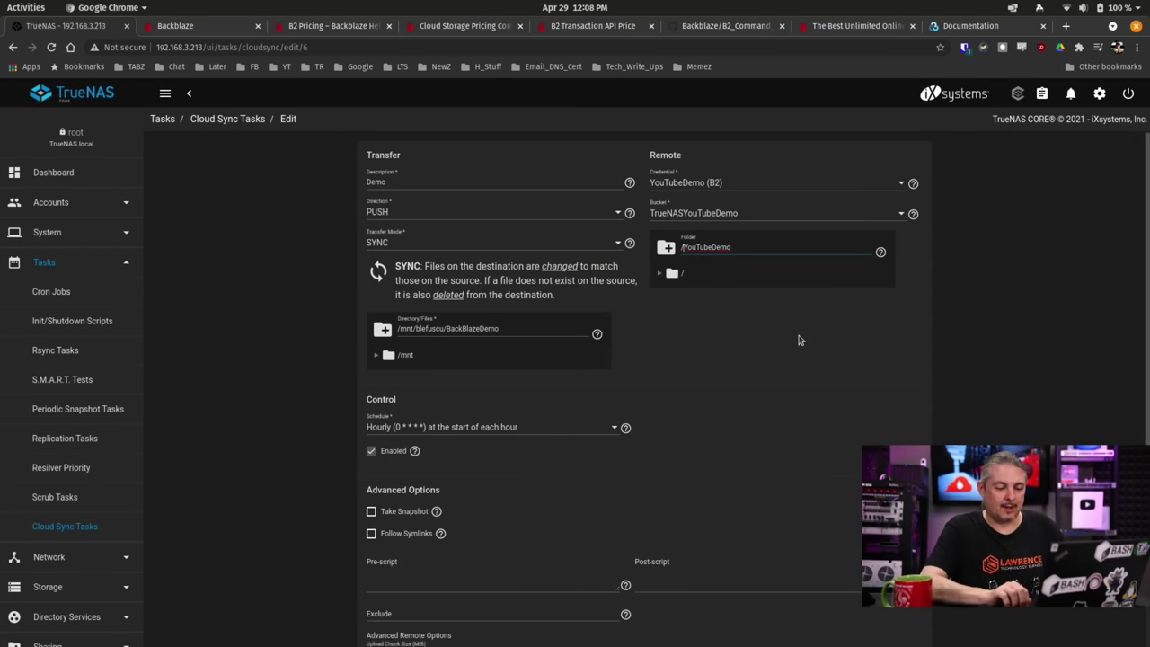
key("ctrl+a")
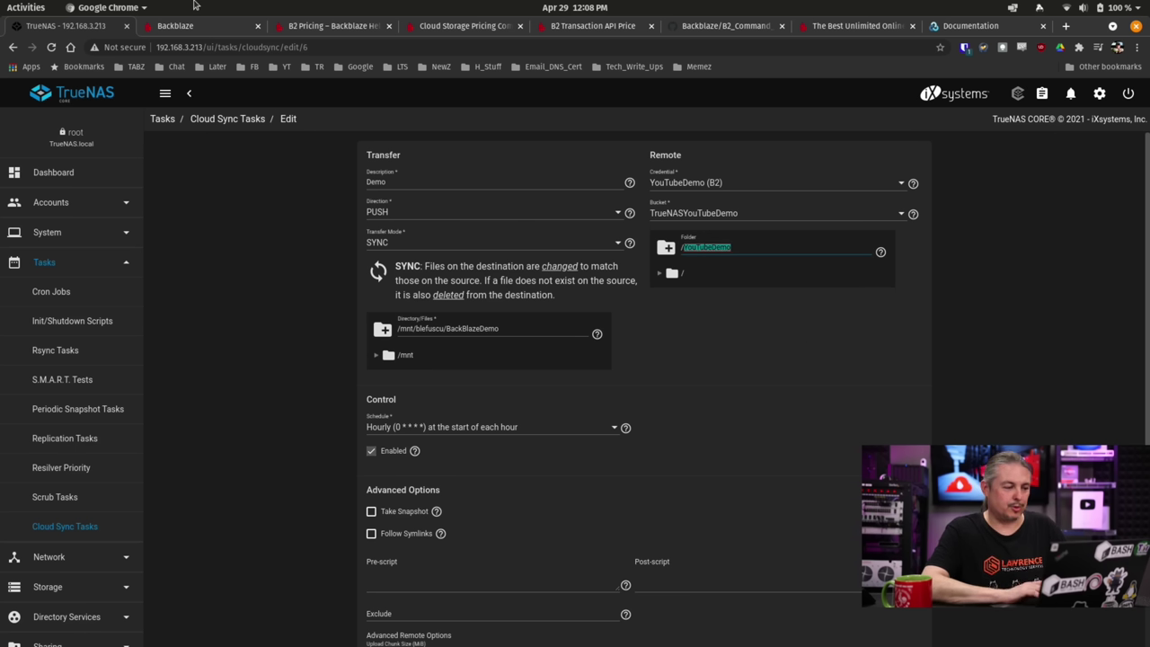
left_click(173, 25)
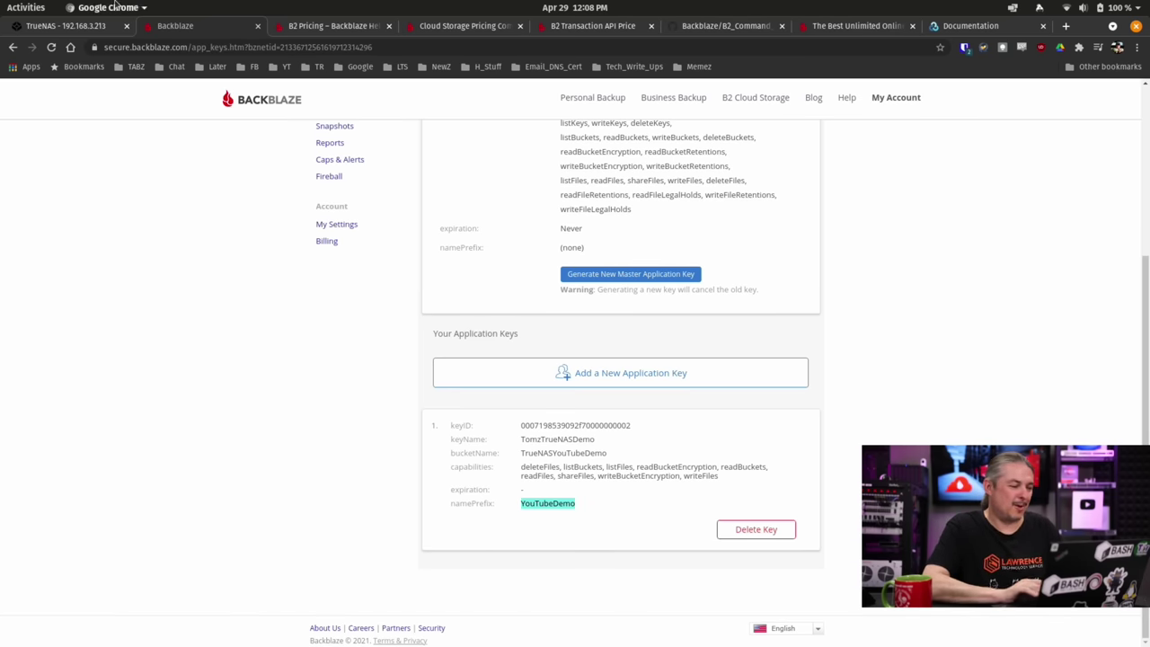
left_click(68, 27)
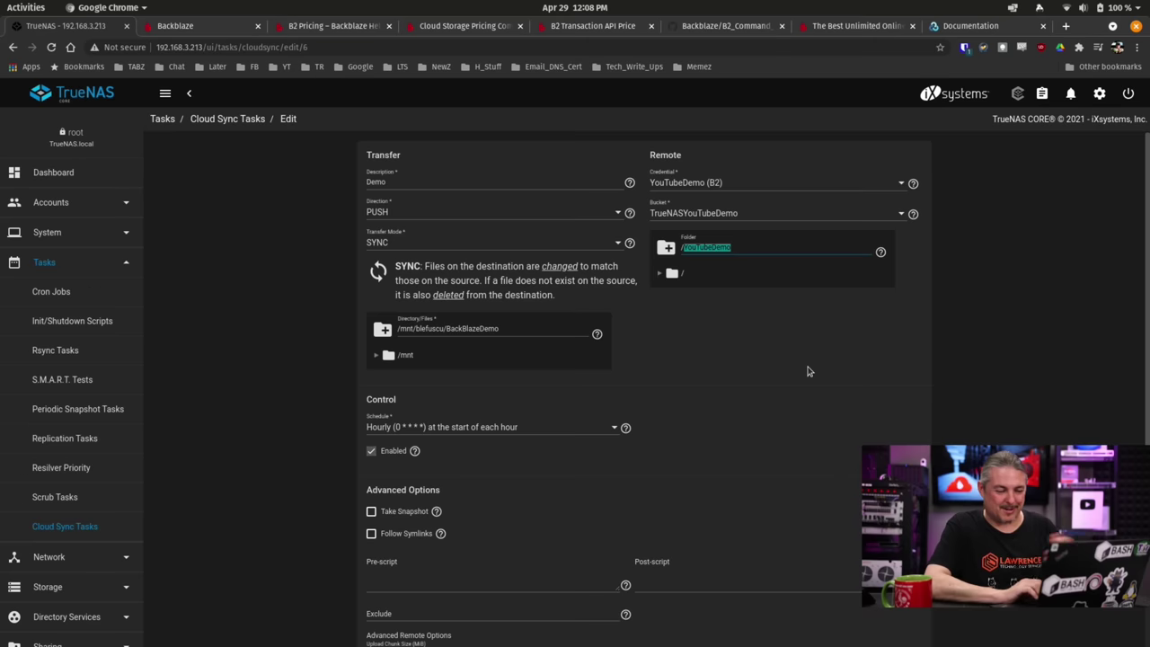
scroll(807, 371, "down", 5)
scroll(807, 371, "up", 5)
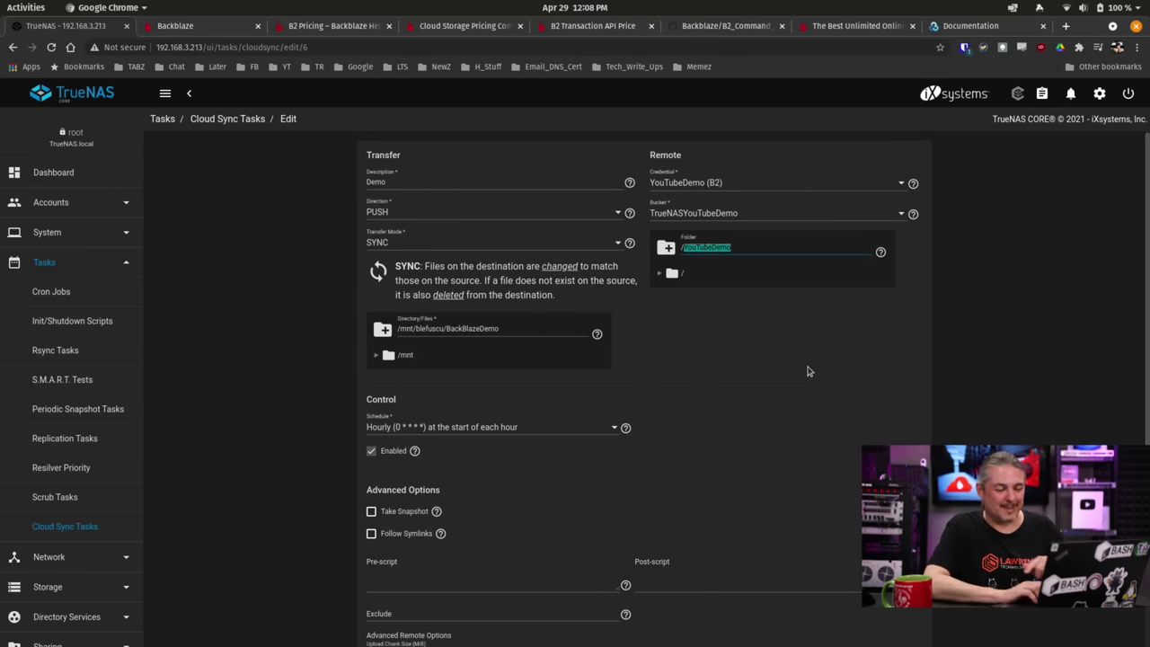
scroll(807, 371, "down", 3)
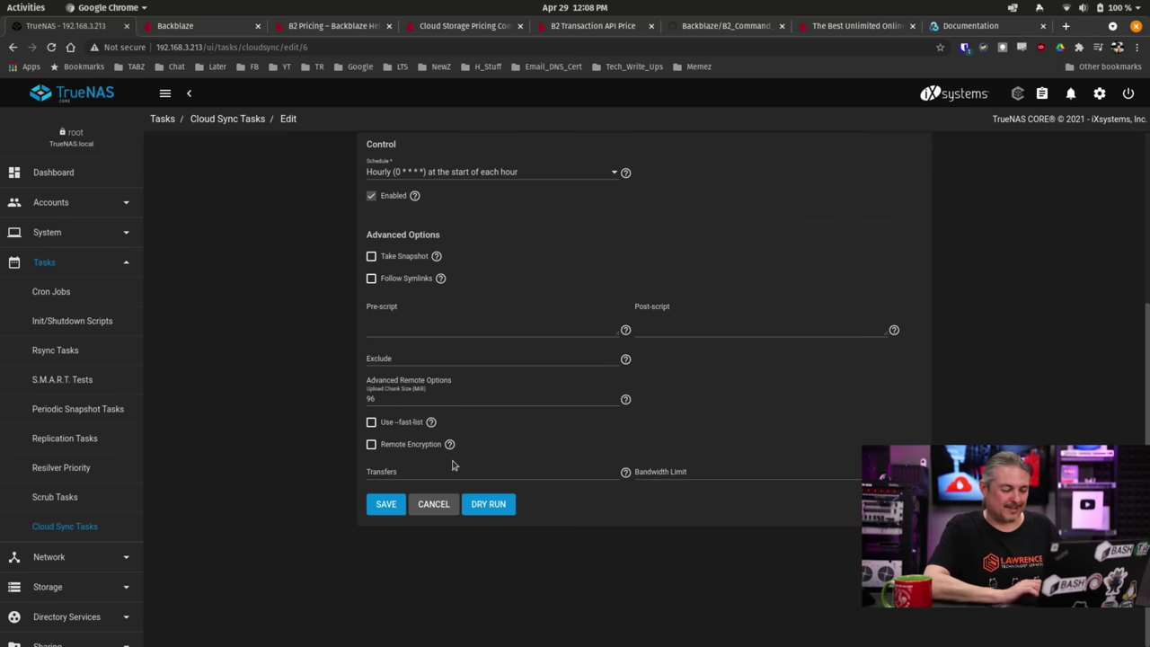
Save the edited Demo task, run it again, and open its log of copied files.
left_click(380, 505)
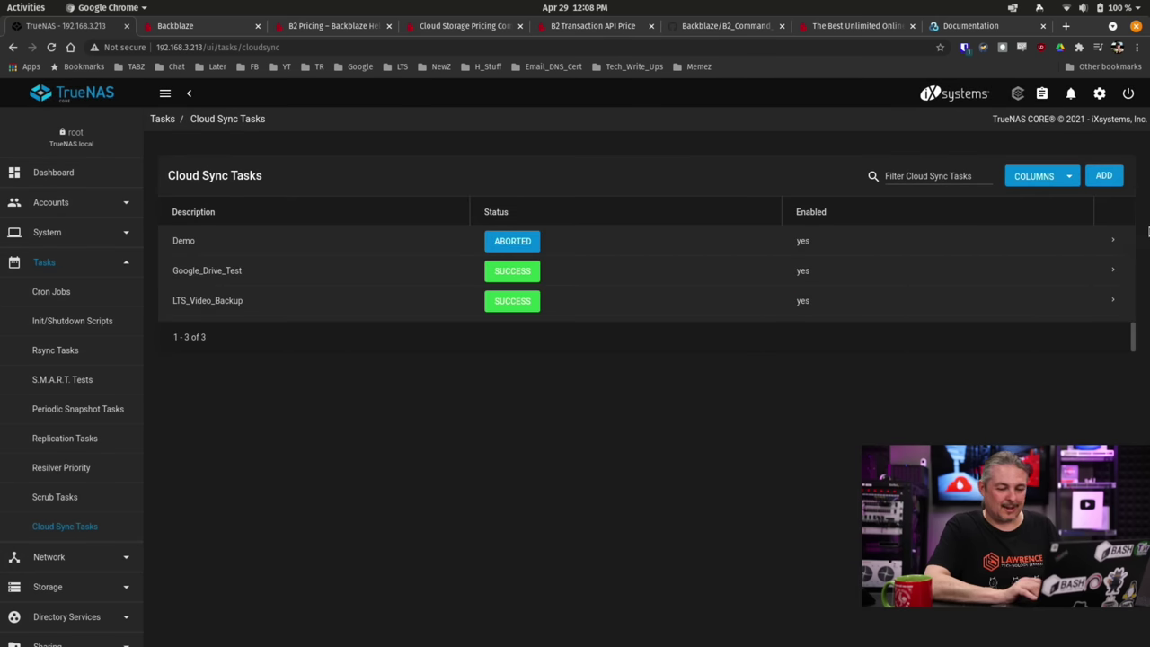
left_click(1112, 241)
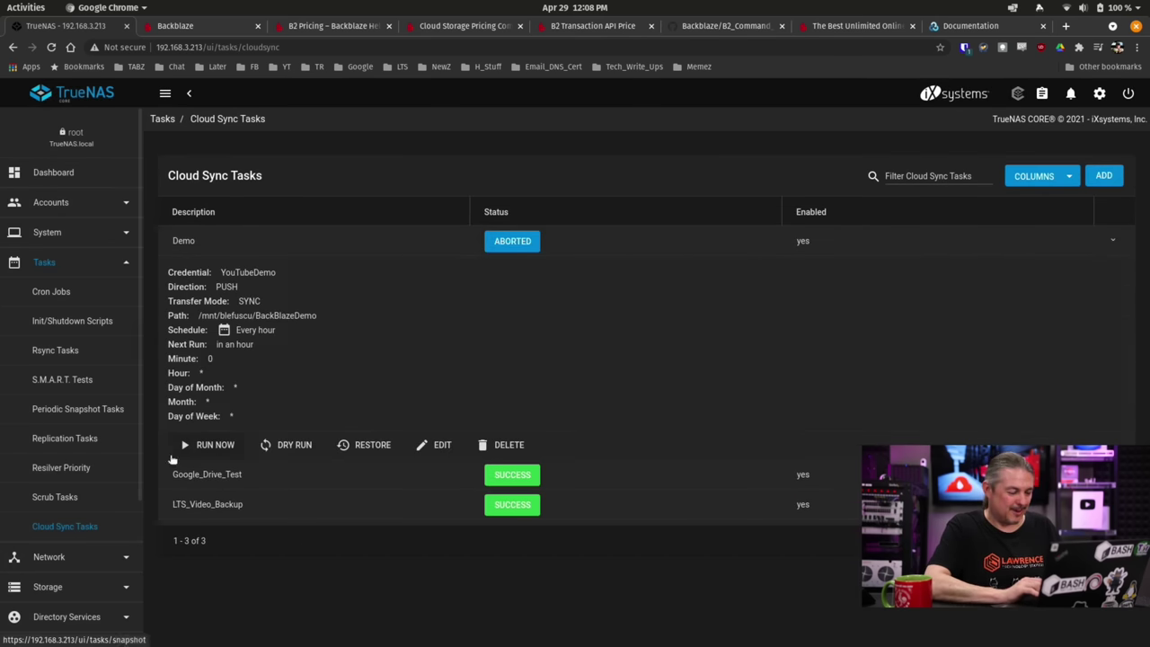
left_click(215, 445)
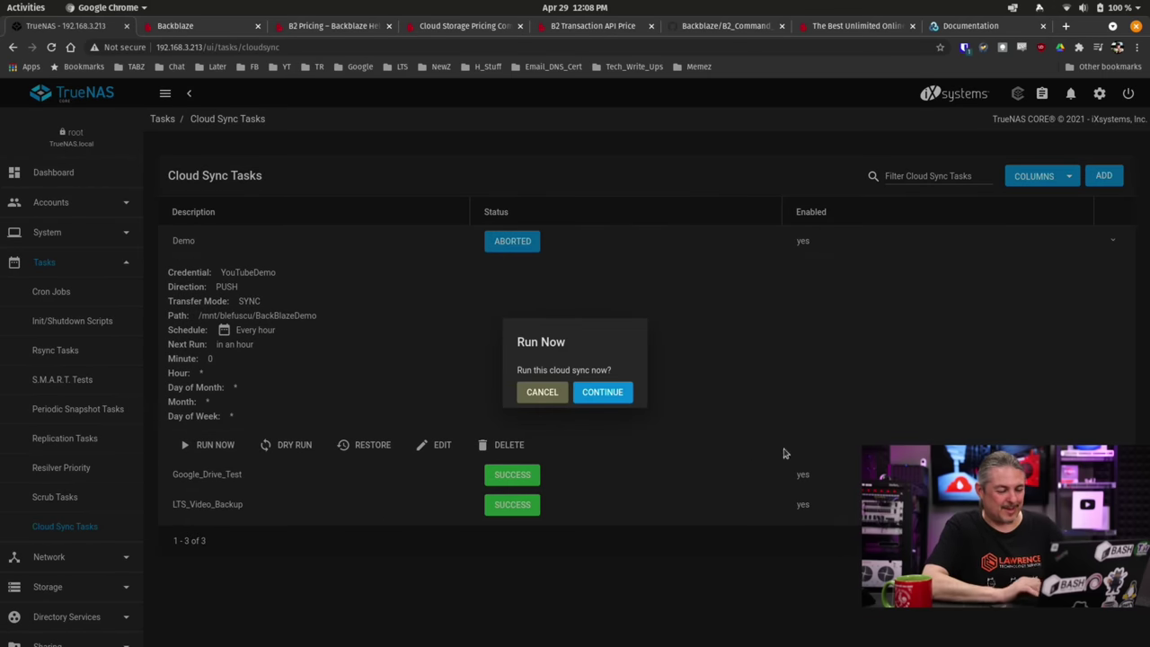
left_click(622, 395)
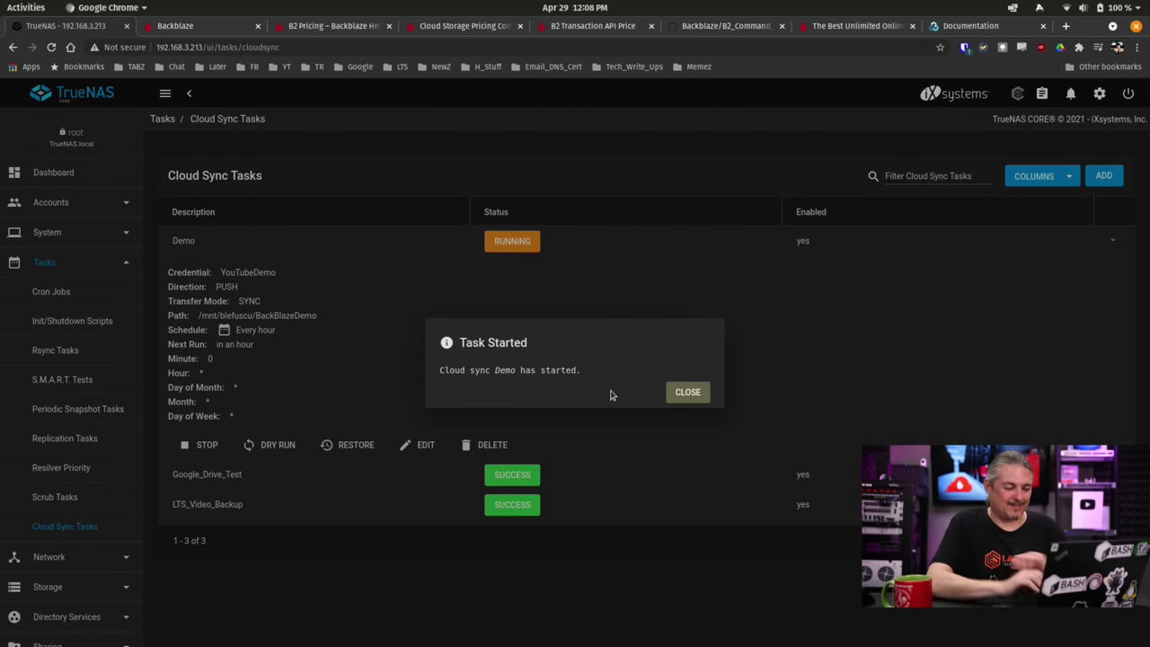
left_click(686, 392)
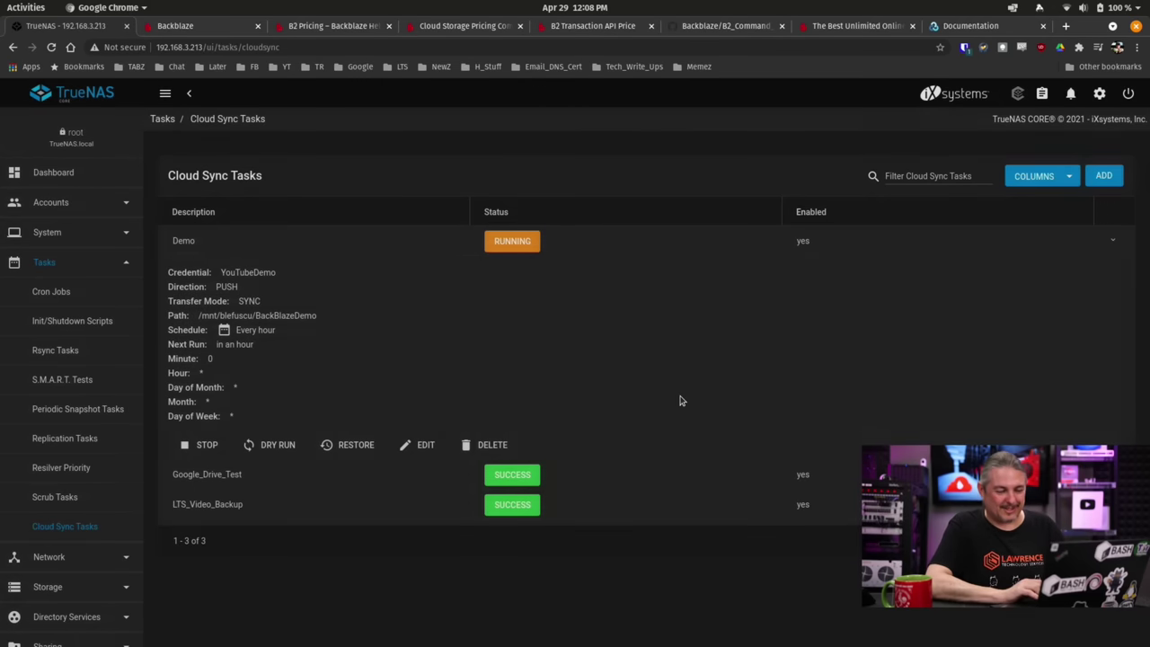
left_click(512, 239)
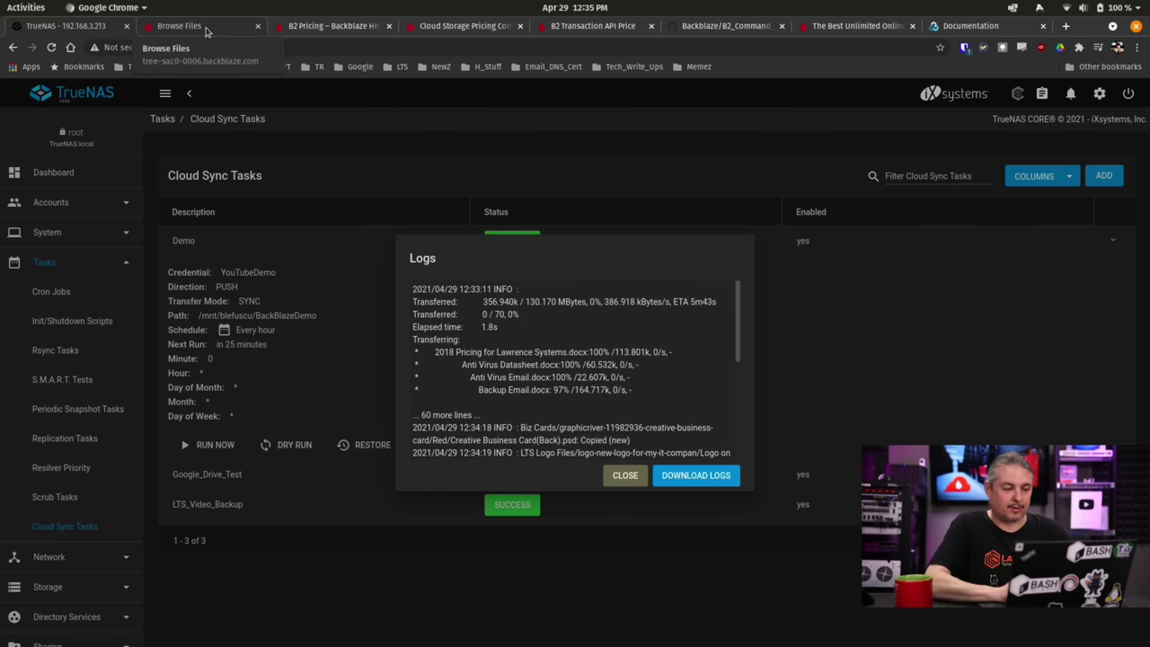
Download the general bio .docx from the bucket's YouTubeDemo folder and read it in LibreOffice Writer.
left_click(205, 31)
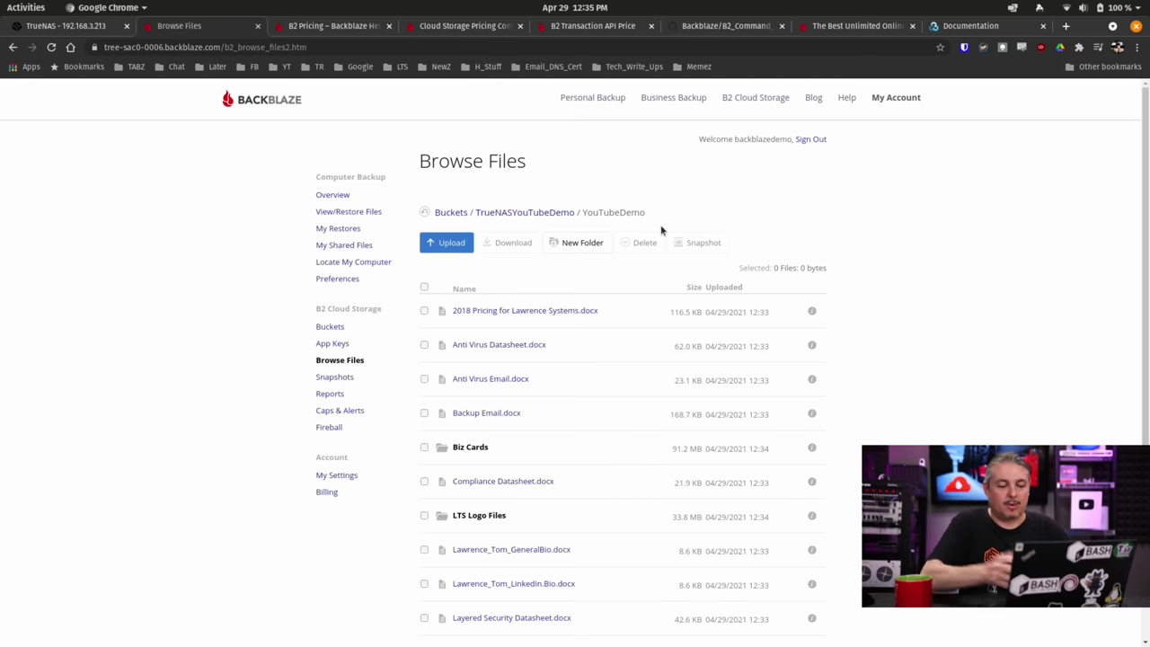
scroll(661, 231, "down", 3)
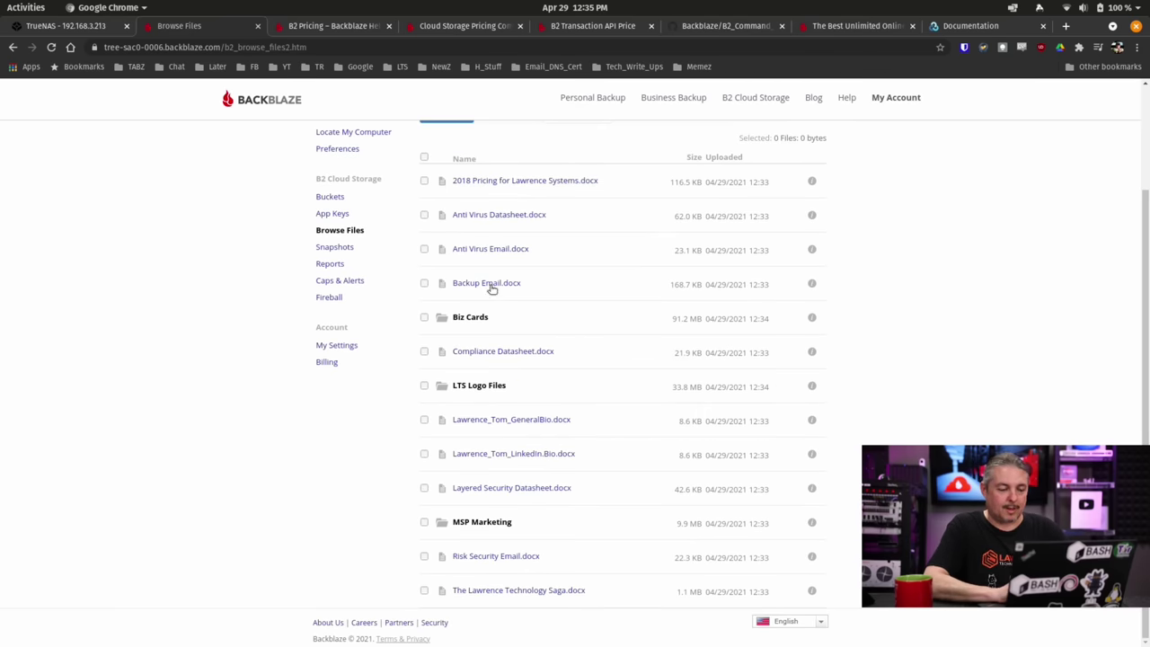
left_click(514, 420)
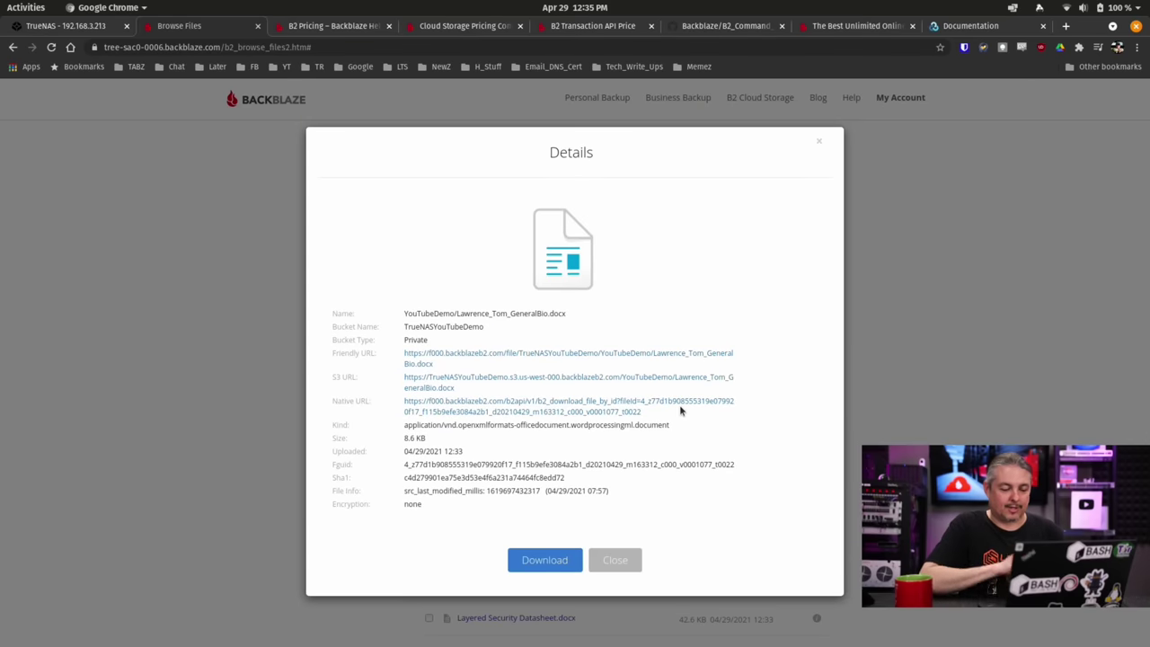
left_click(550, 557)
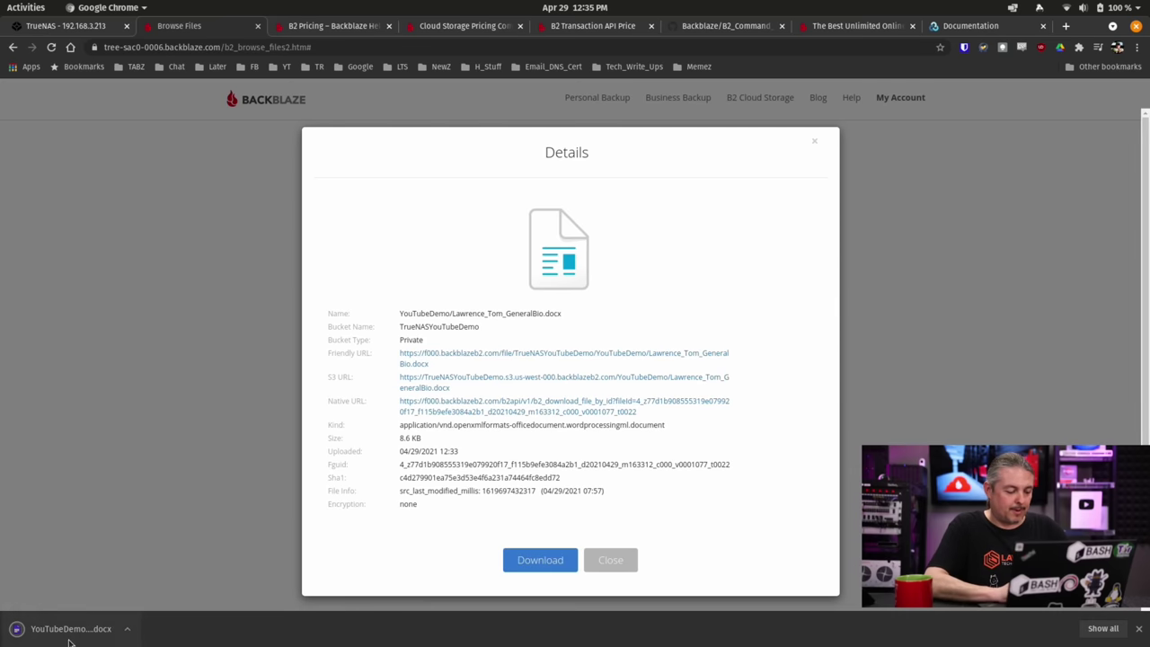
left_click(70, 632)
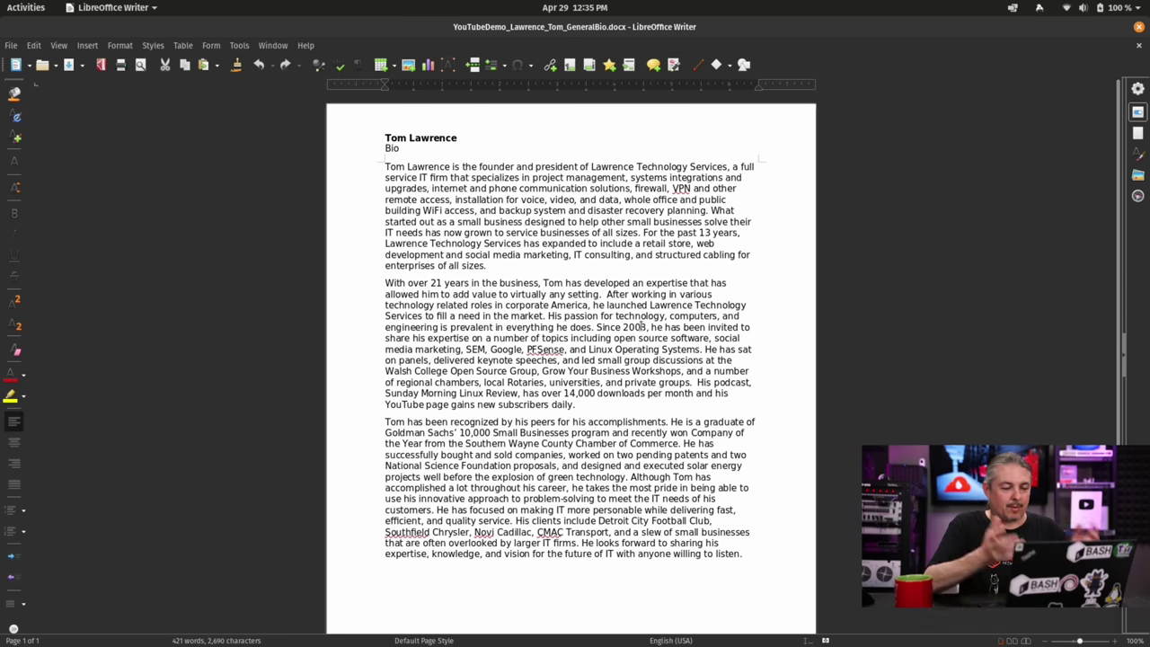
scroll(640, 321, "down", 3)
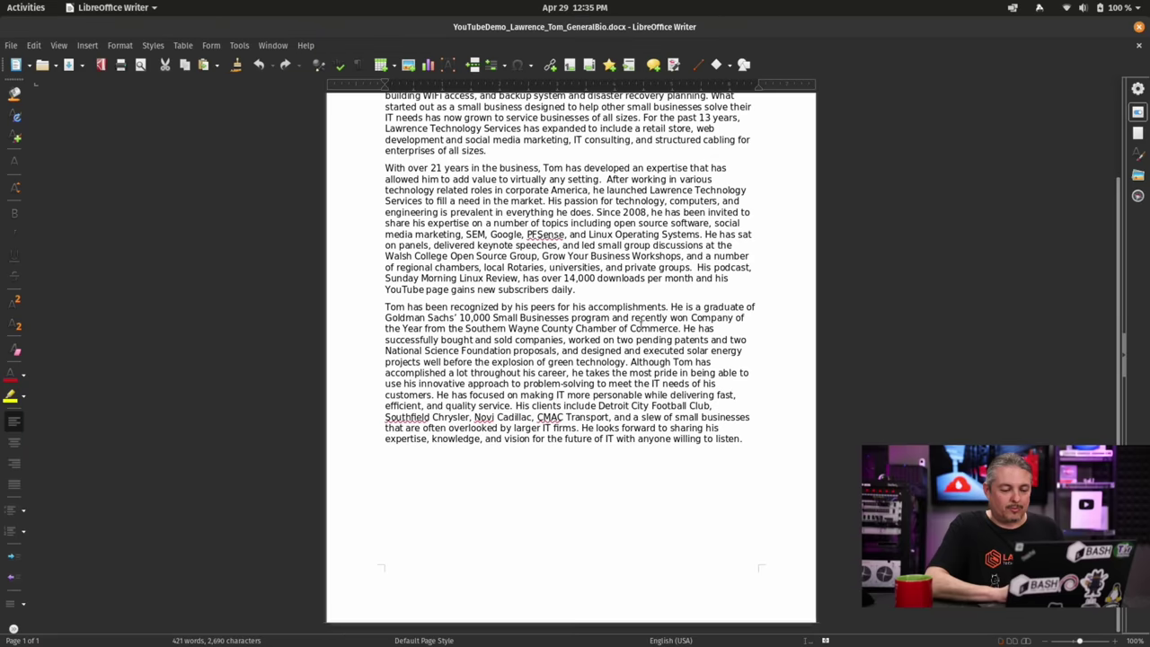
scroll(640, 321, "up", 3)
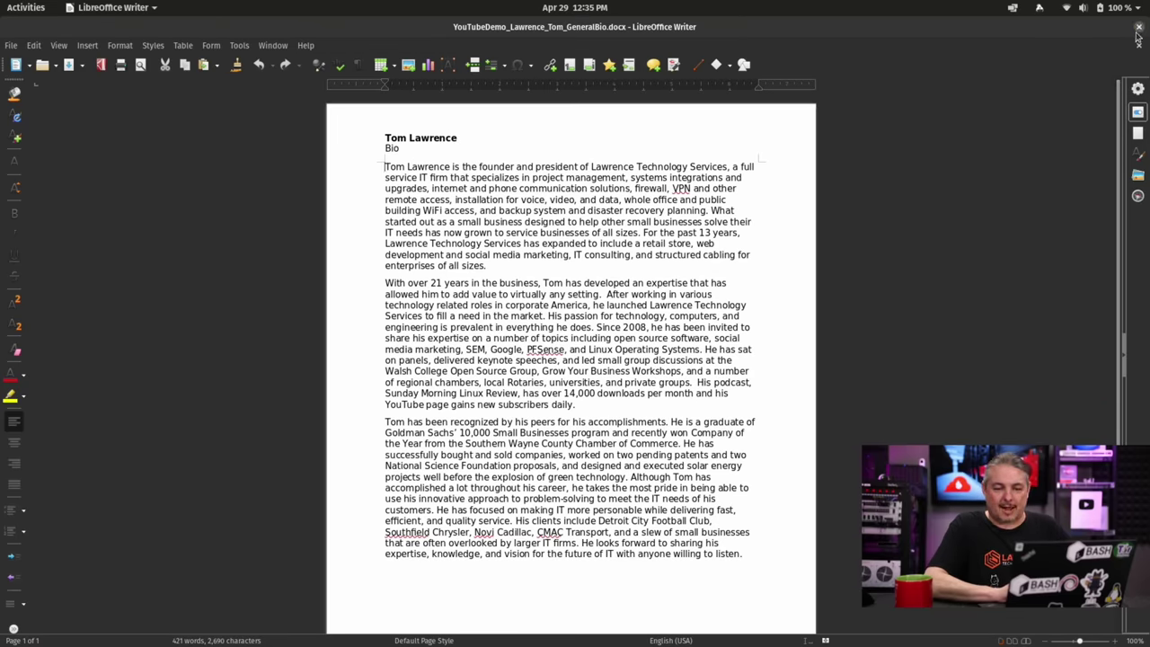
Close Writer and the bio's details, then confirm Anti Virus Datasheet.docx shows encryption none.
left_click(1139, 26)
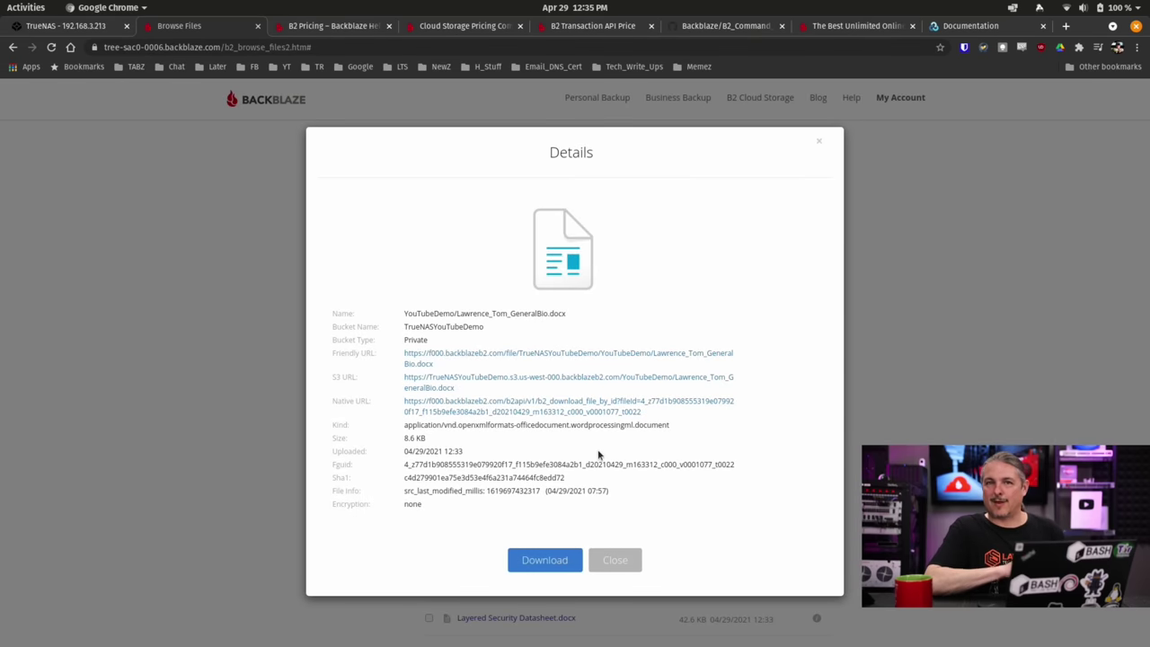
left_click(616, 560)
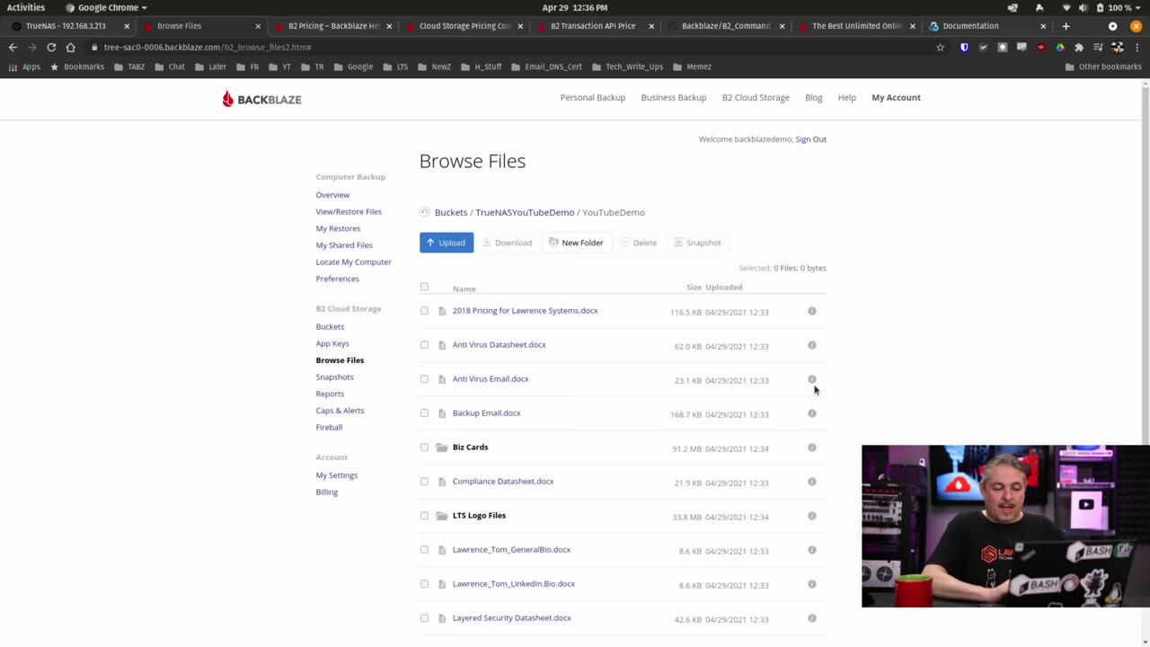
left_click(510, 350)
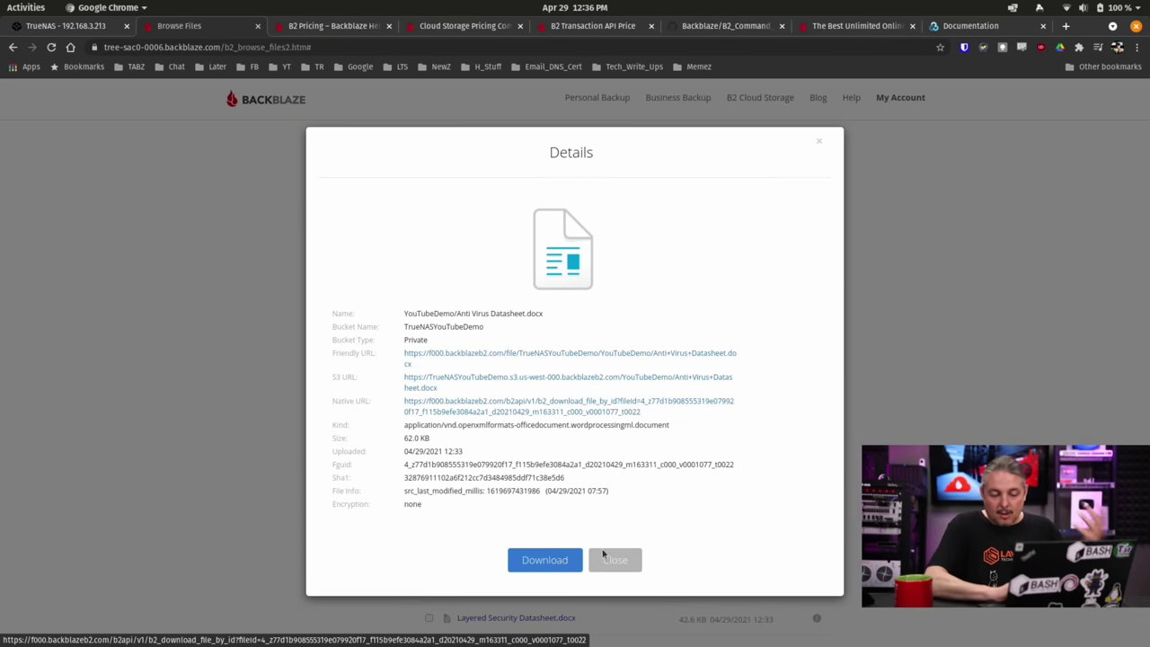
left_click(626, 565)
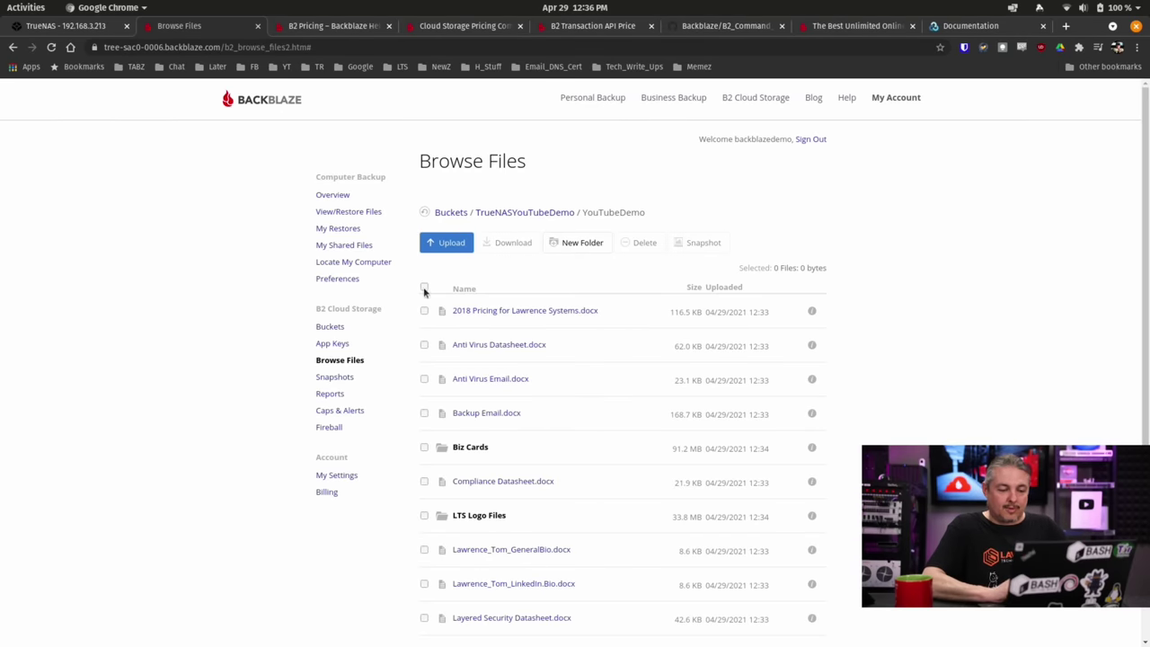
Select all 70 files (136.5 MB) in the bucket and confirm deleting them.
scroll(683, 403, "down", 3)
scroll(683, 403, "up", 3)
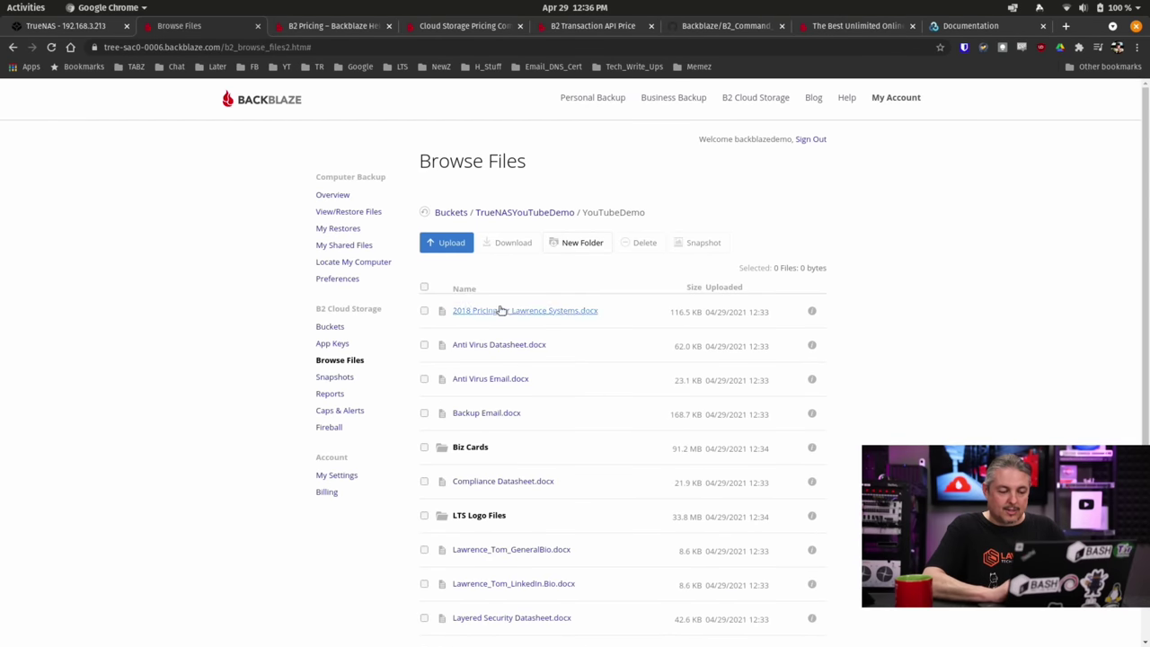
left_click(424, 287)
left_click(642, 249)
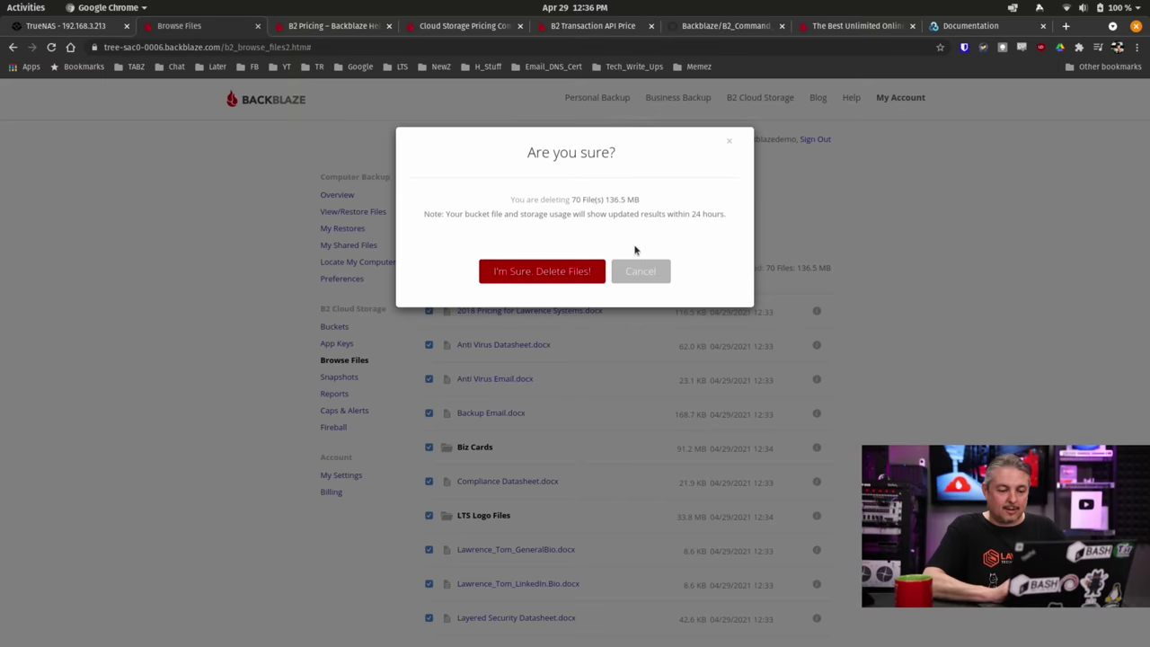
left_click(561, 275)
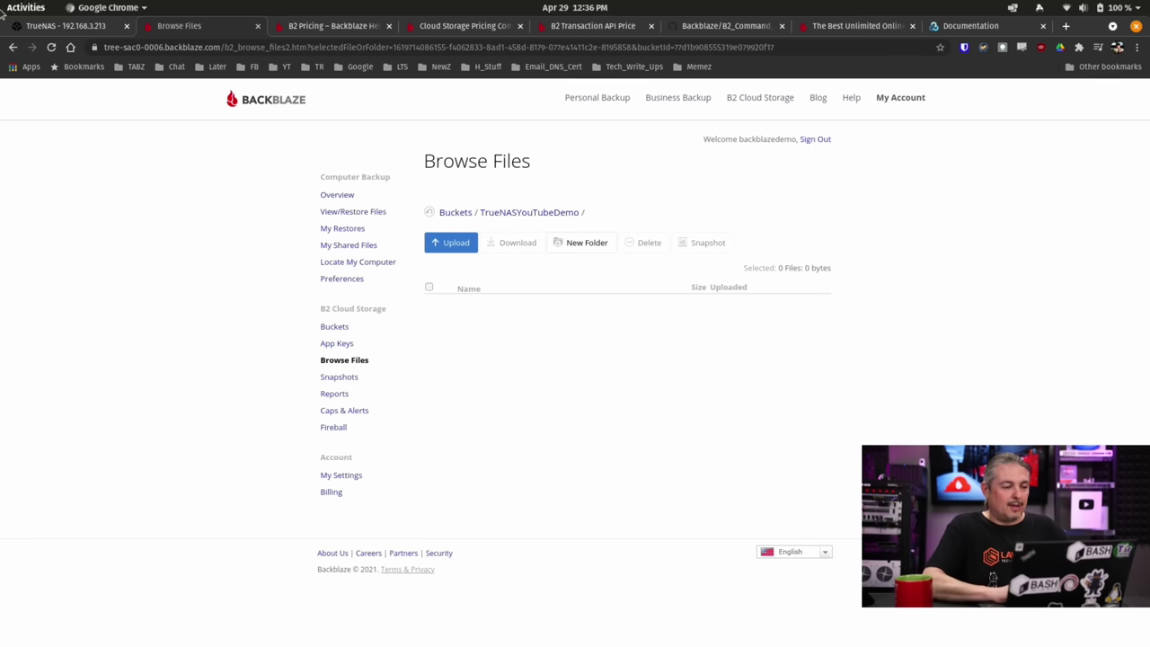
Back in TrueNAS, close the sync log and open the Demo task for editing.
left_click(66, 25)
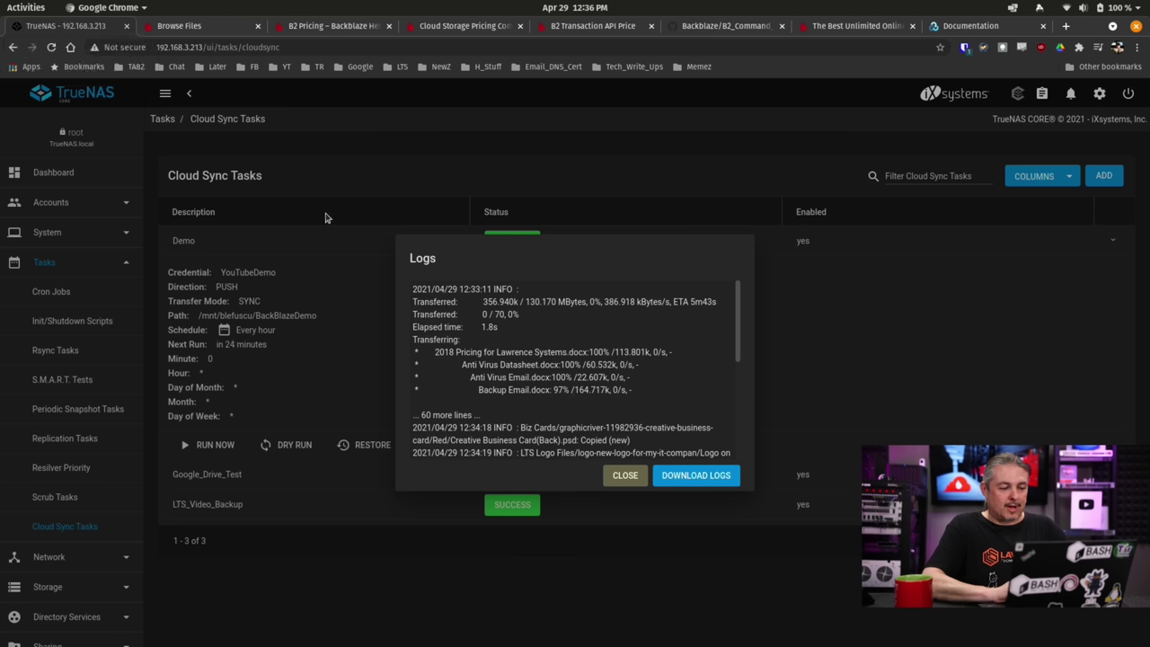
left_click(625, 475)
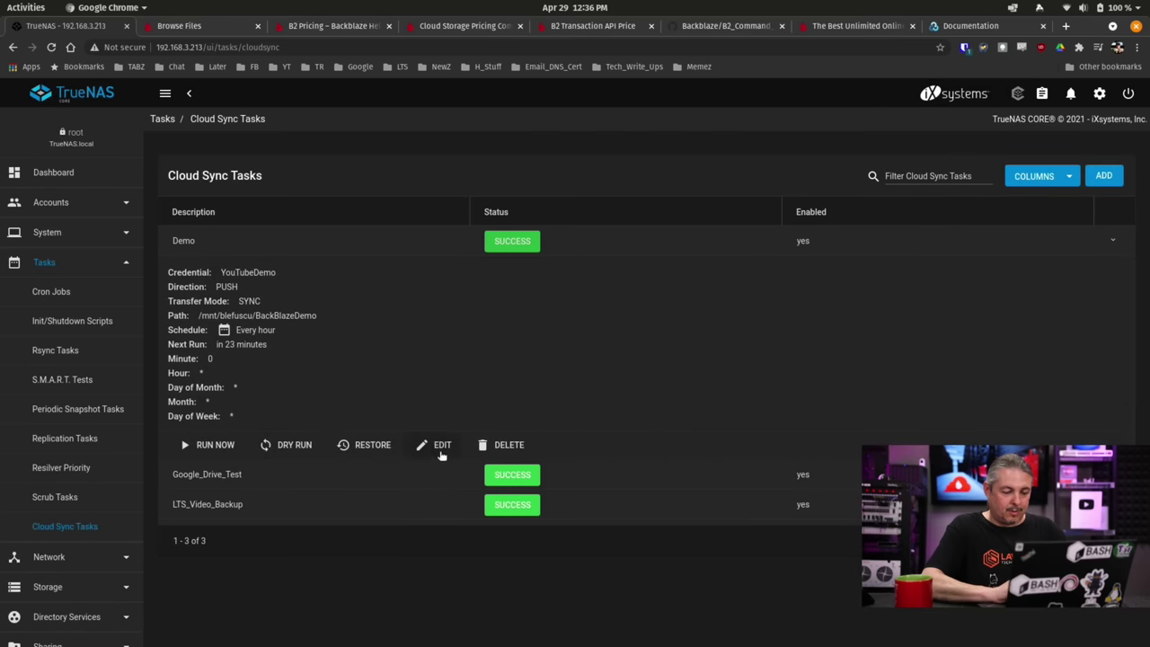
left_click(440, 449)
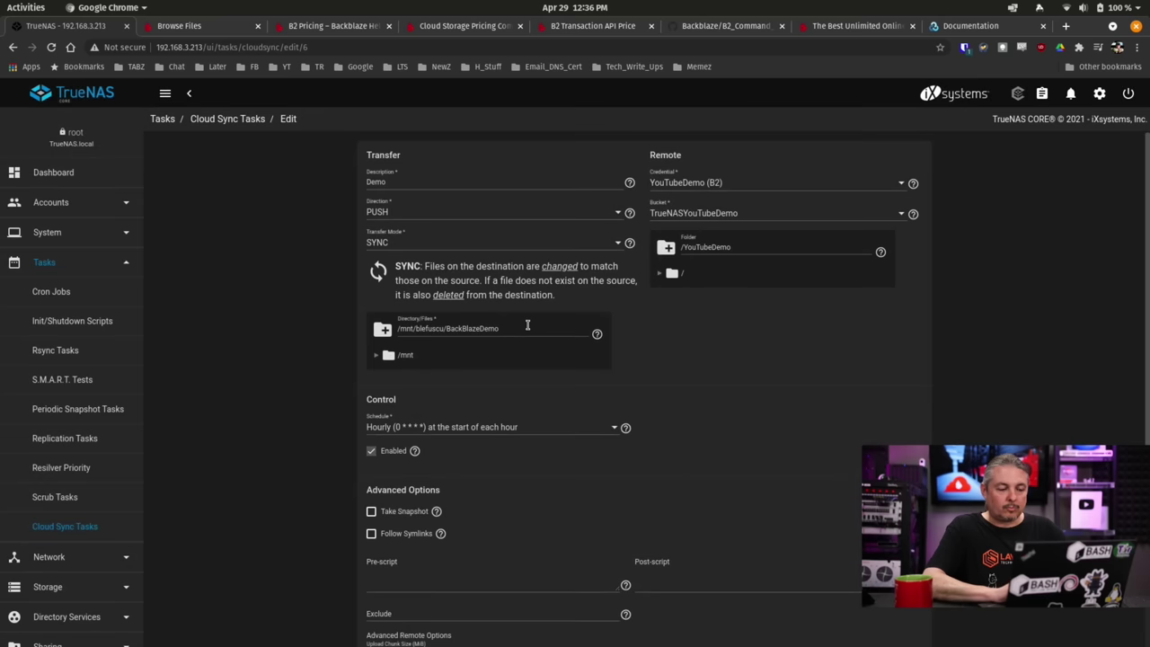
scroll(527, 326, "down", 3)
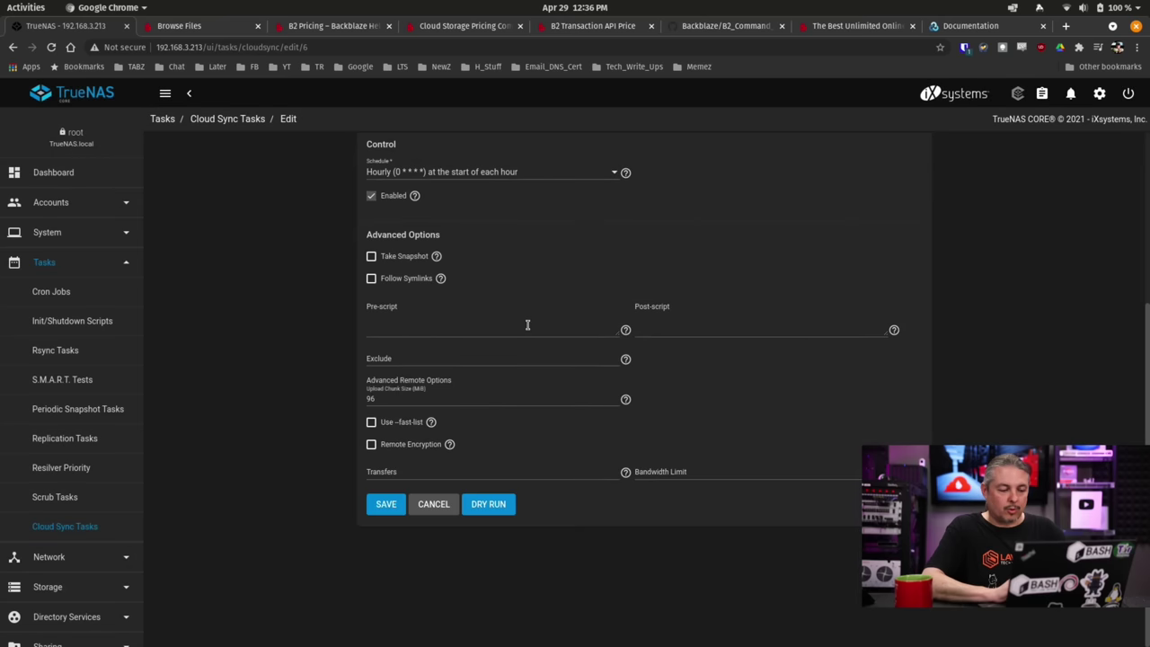
Enable remote and filename encryption, enter an encryption password and salt, and save.
left_click(401, 447)
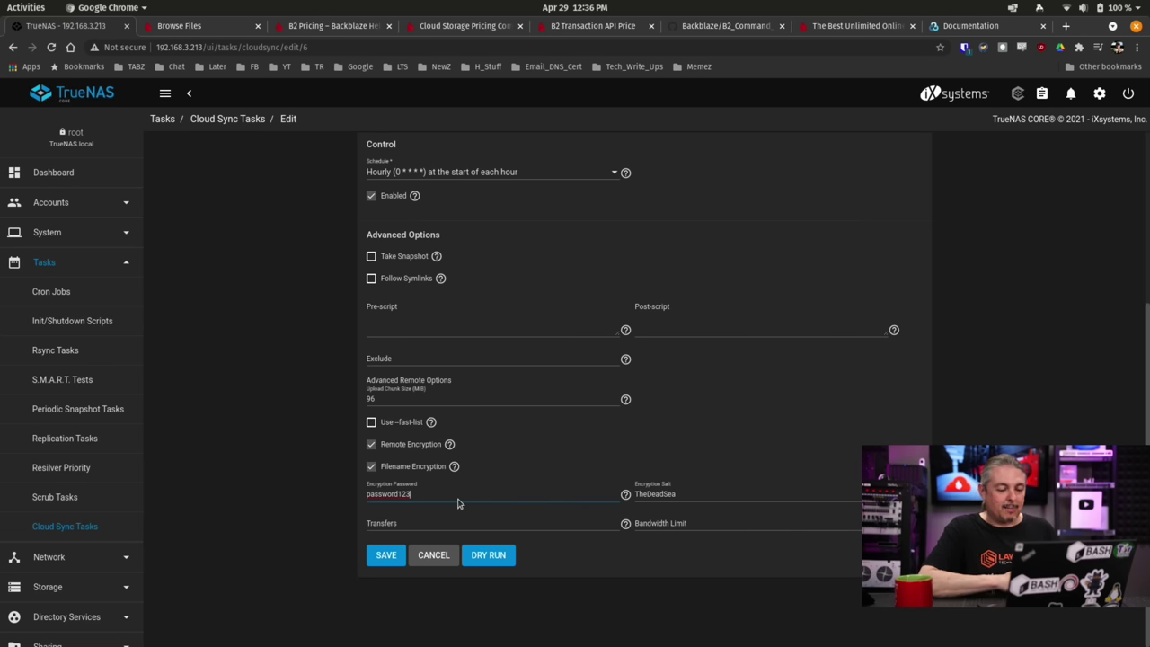
left_click(730, 505)
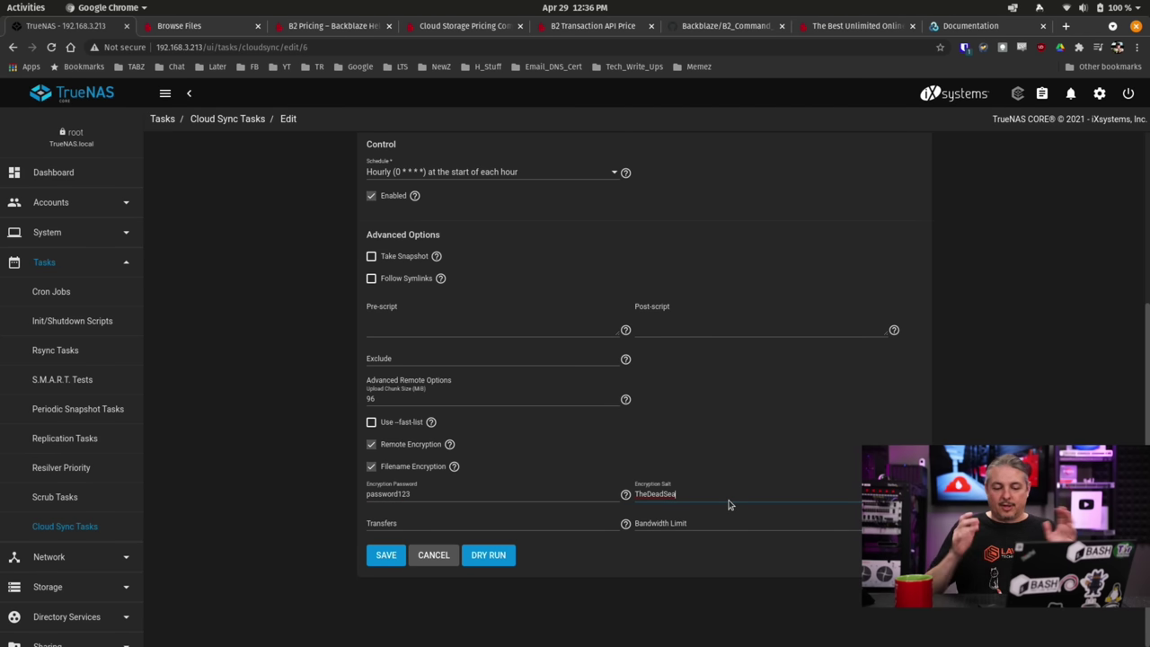
left_click(894, 494)
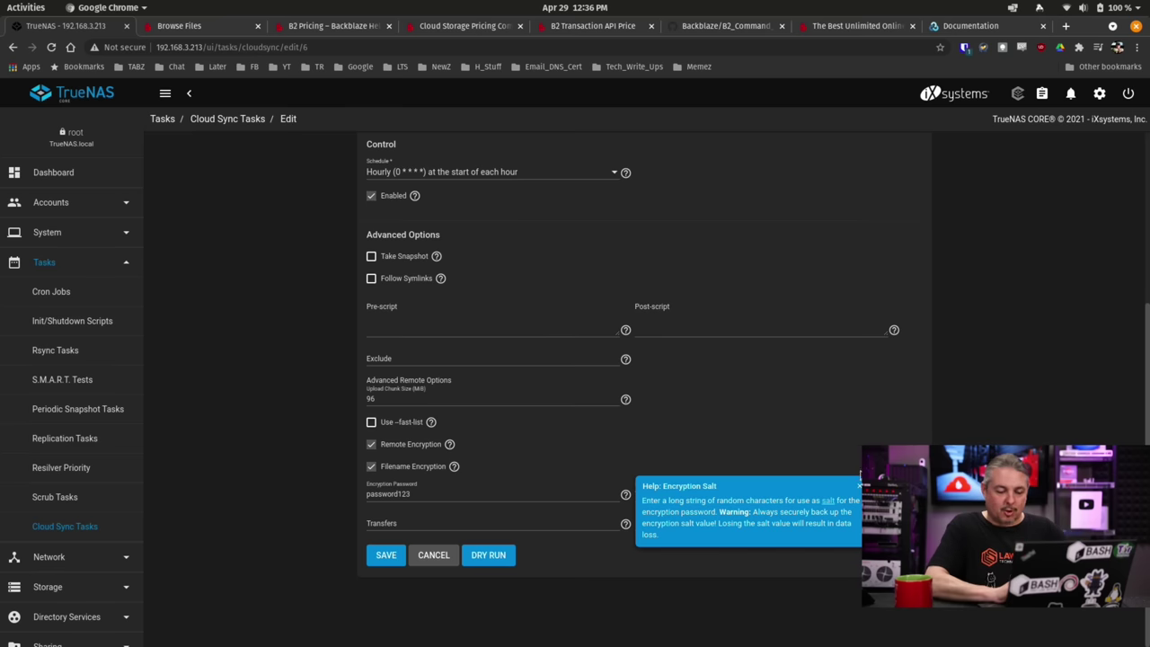
left_click(861, 483)
left_click(757, 494)
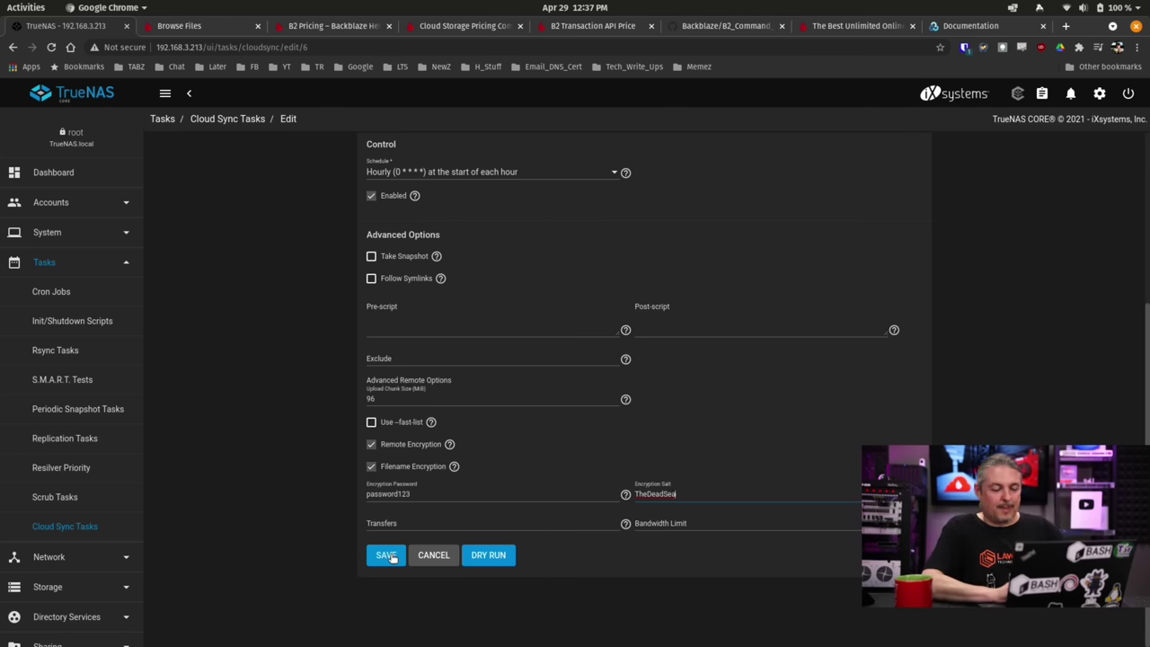
left_click(390, 555)
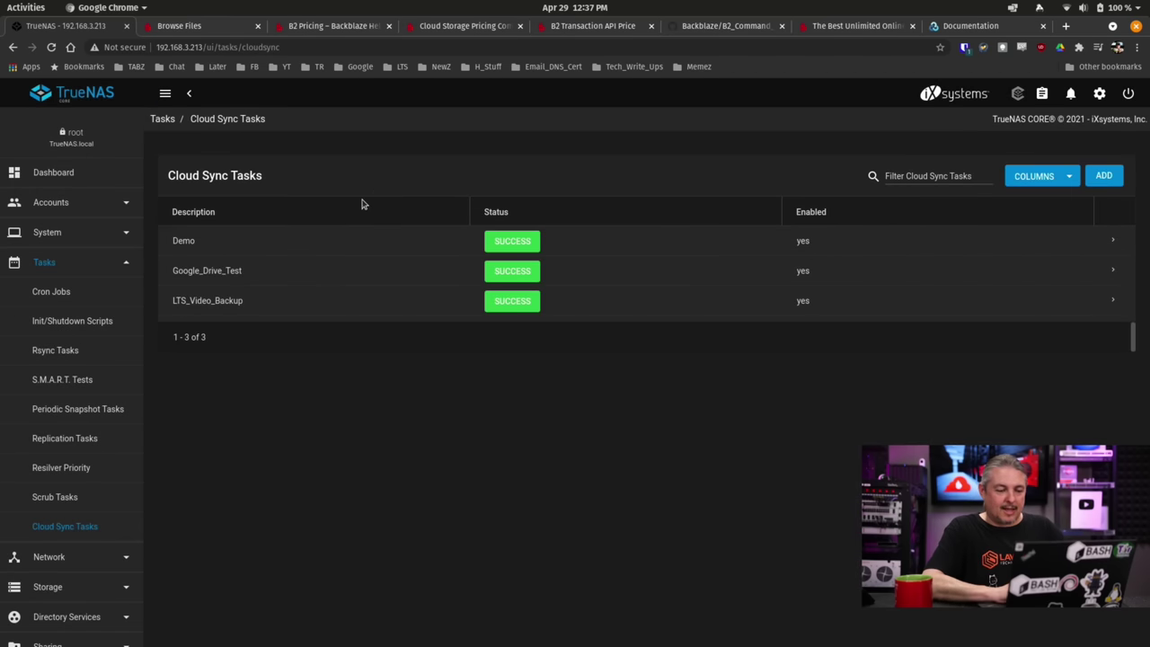
Rerun the encrypted Demo sync immediately and open its running progress log.
left_click(1114, 243)
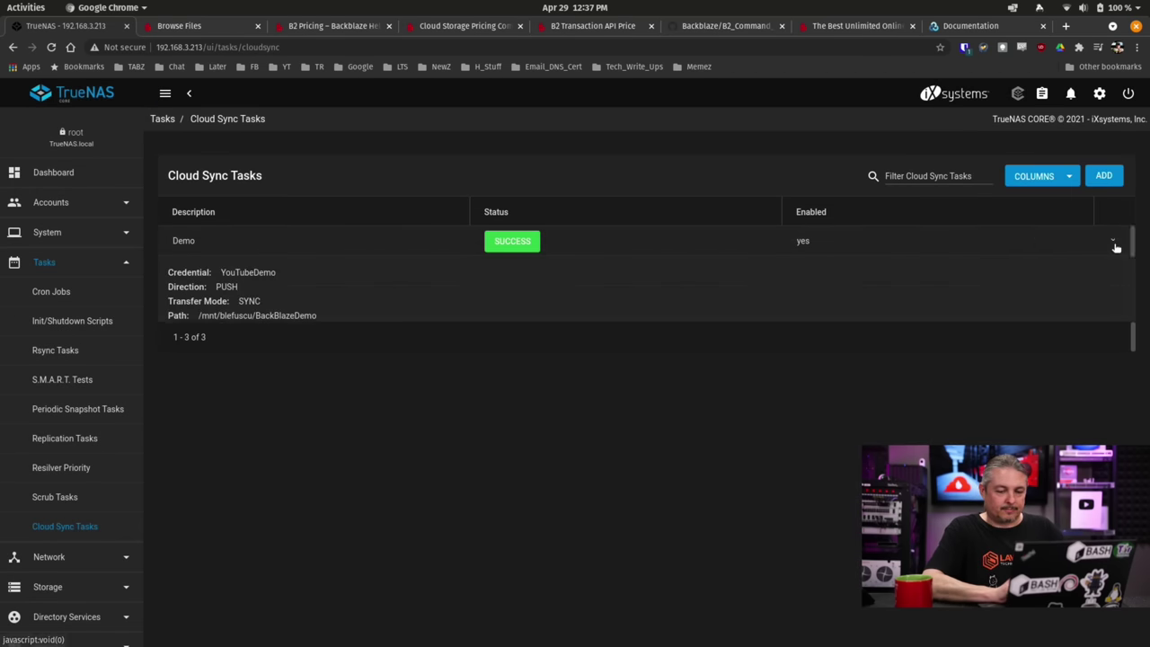
left_click(216, 445)
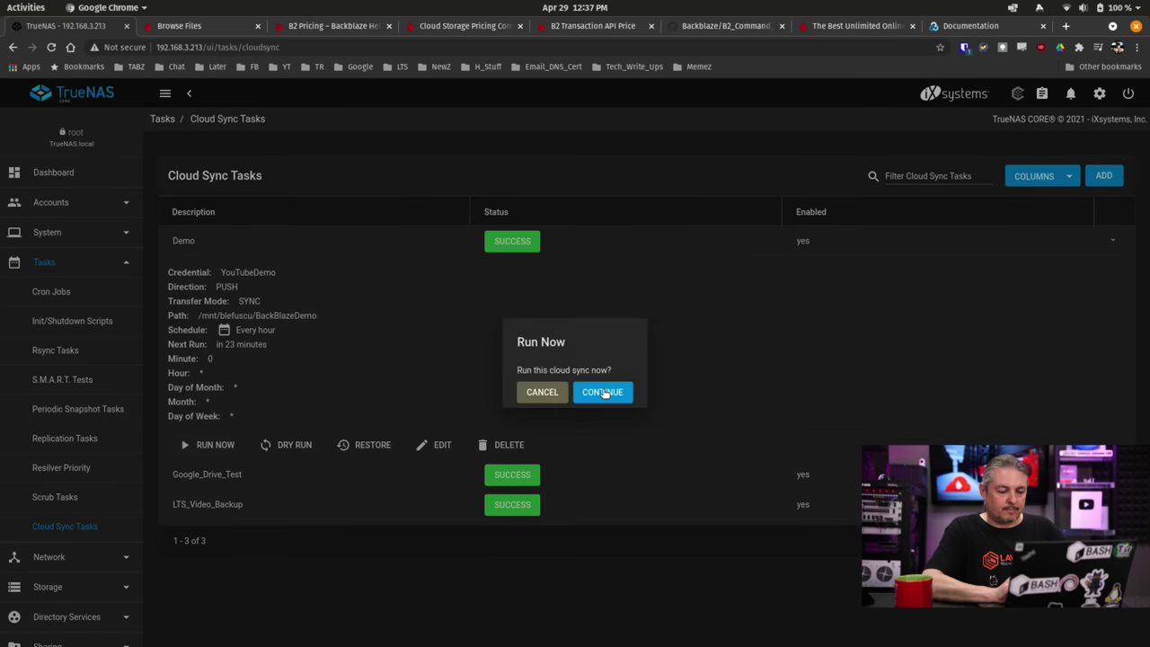
left_click(602, 392)
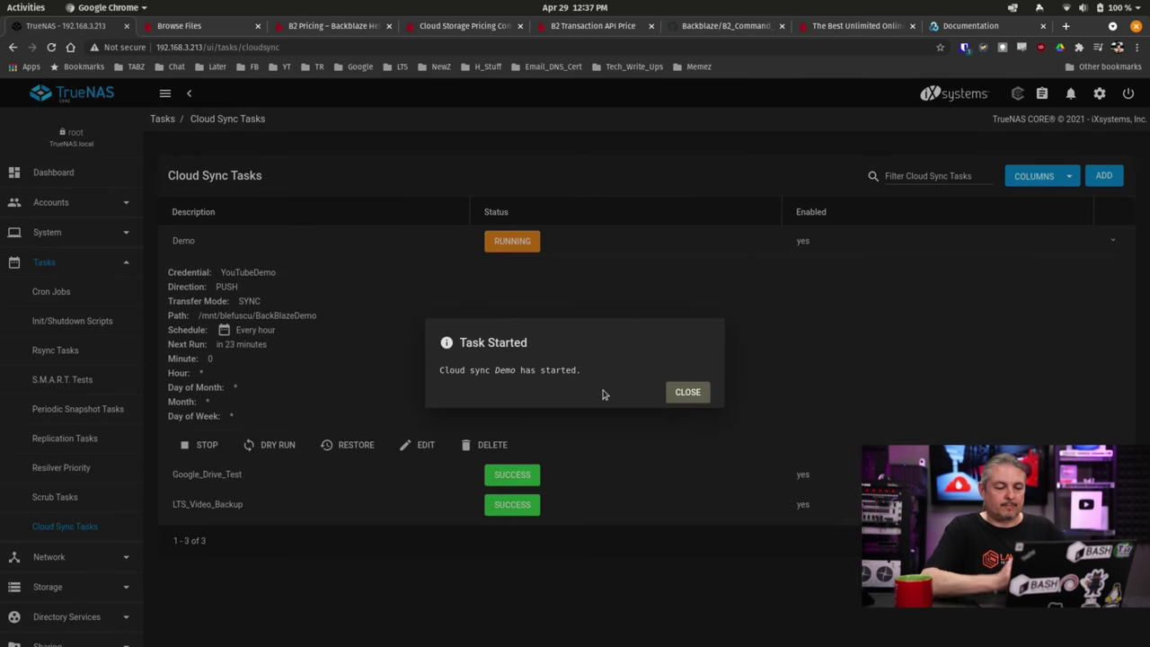
left_click(688, 392)
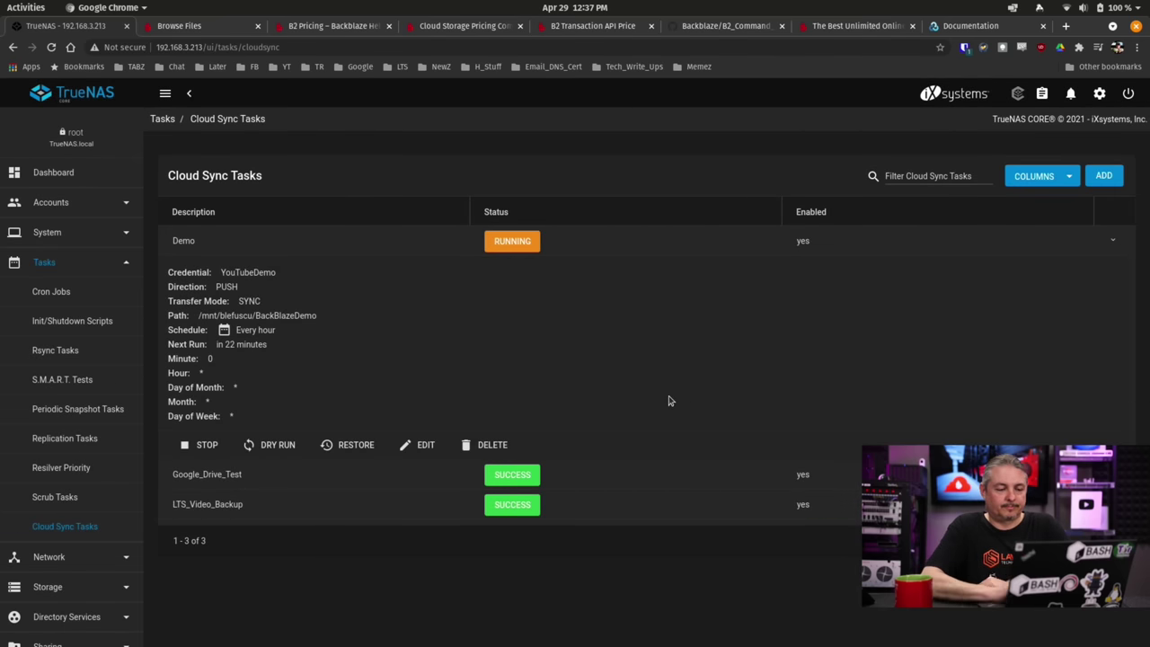
left_click(521, 243)
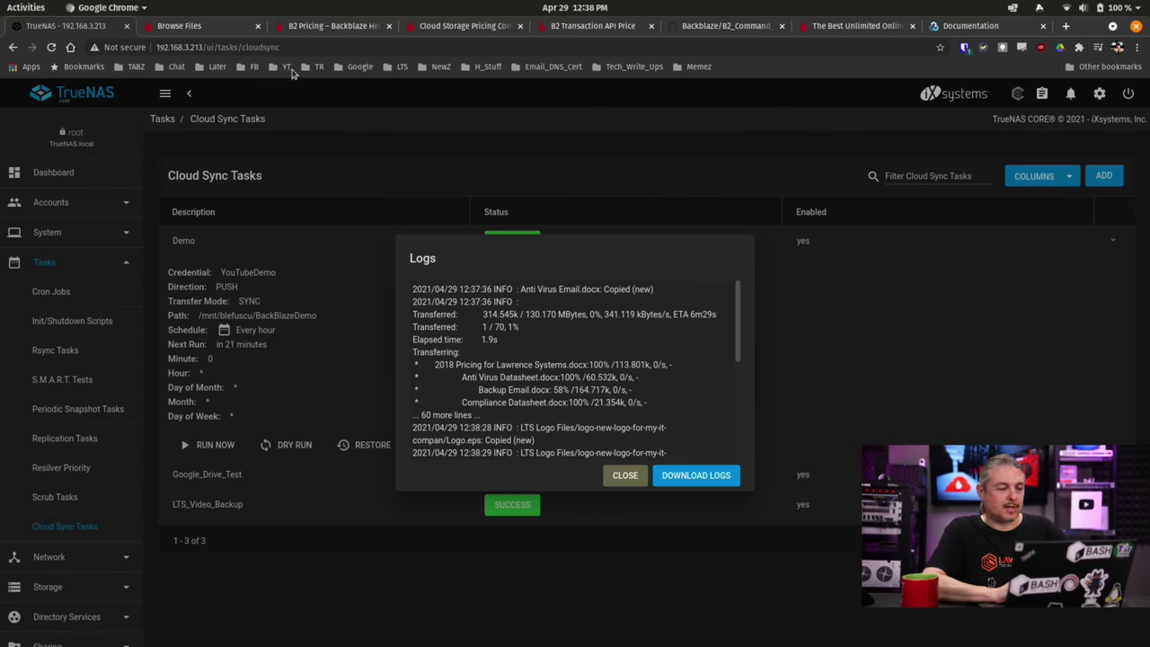
On the Backblaze bucket page, refresh the file listing and open the YouTubeDemo folder.
left_click(190, 27)
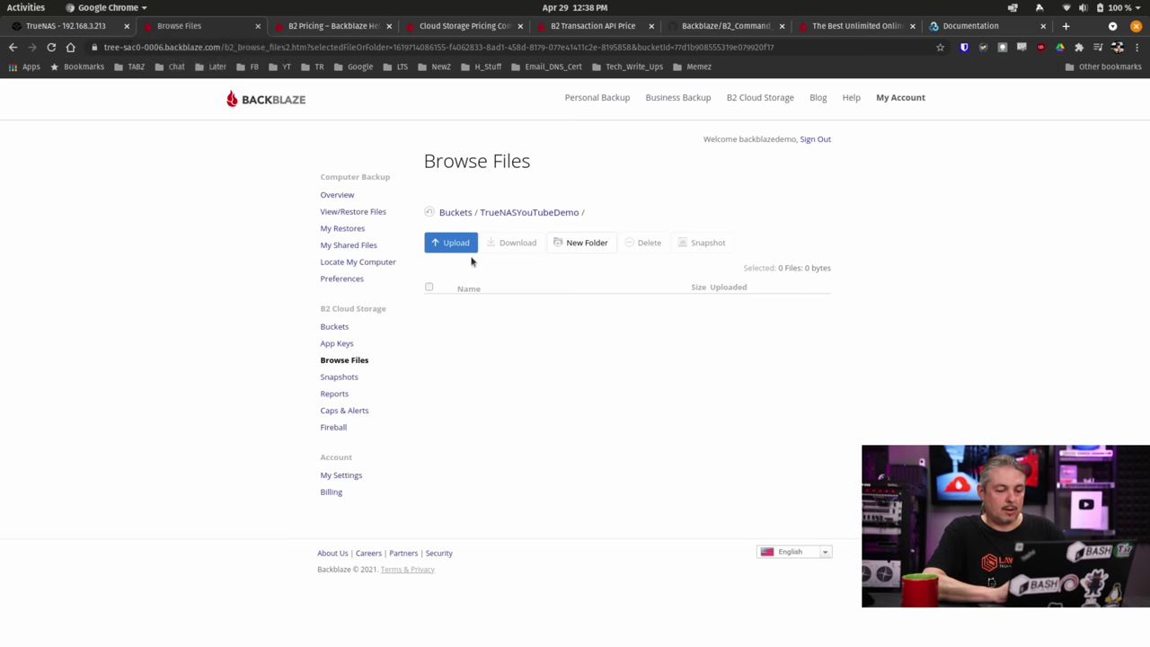
left_click(430, 213)
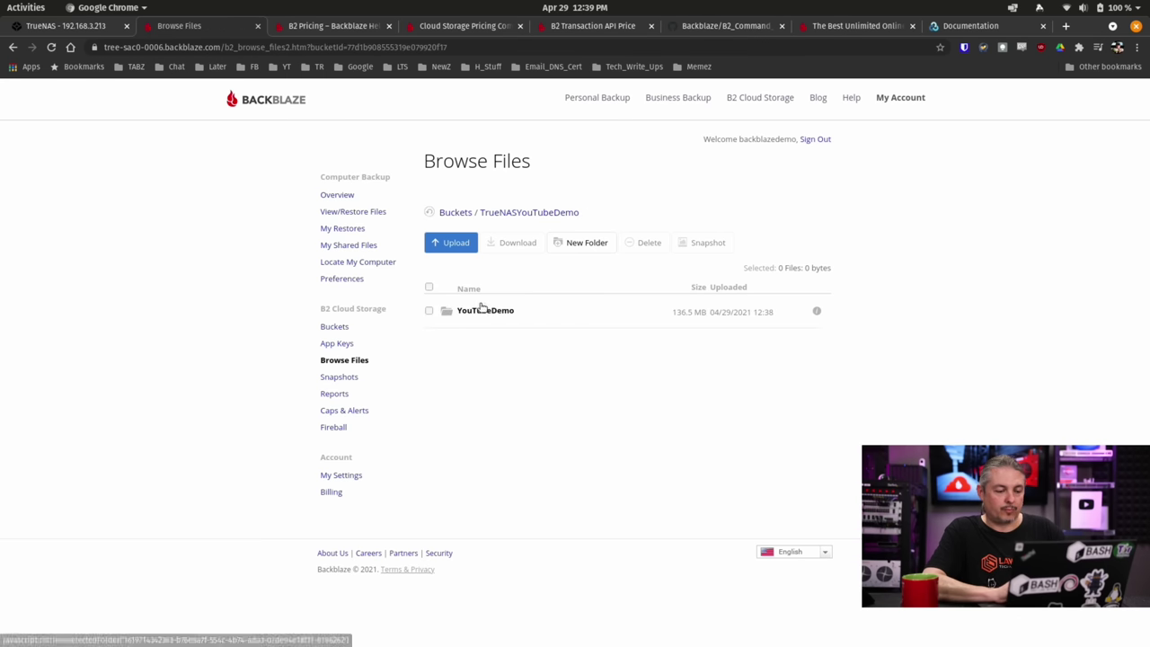
left_click(482, 310)
scroll(681, 370, "down", 3)
scroll(681, 371, "up", 3)
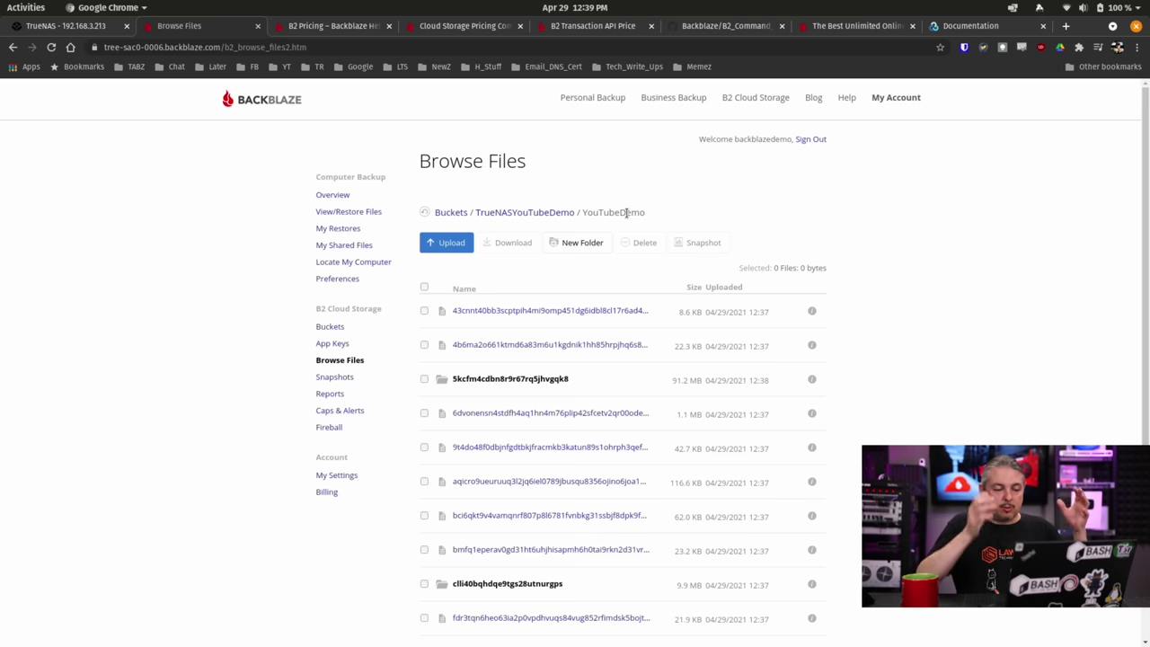
scroll(626, 212, "down", 3)
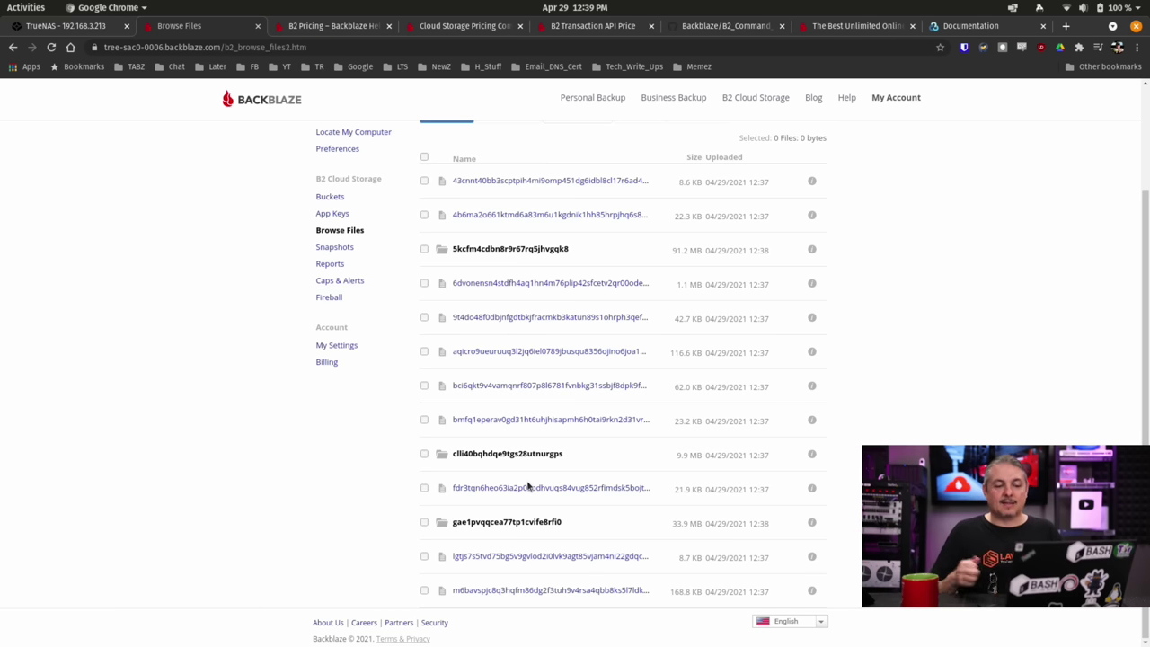
Browse the scrambled-name 91.2 MB folder and subfolder, then view and close a file's details.
left_click(540, 252)
scroll(646, 342, "down", 3)
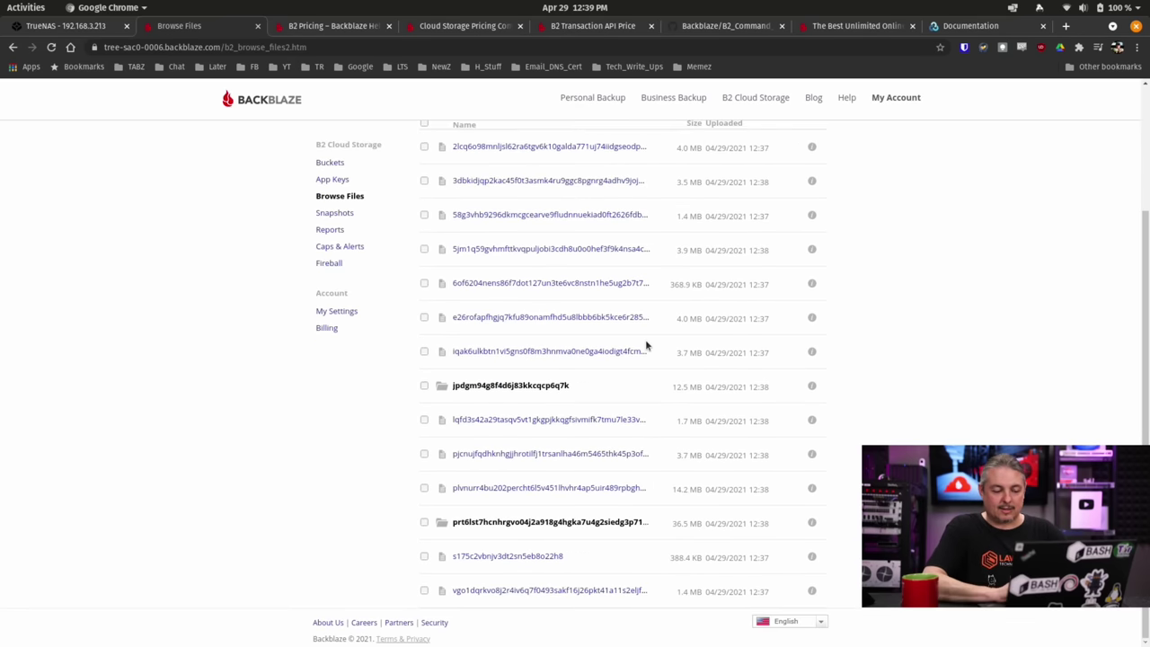
left_click(544, 388)
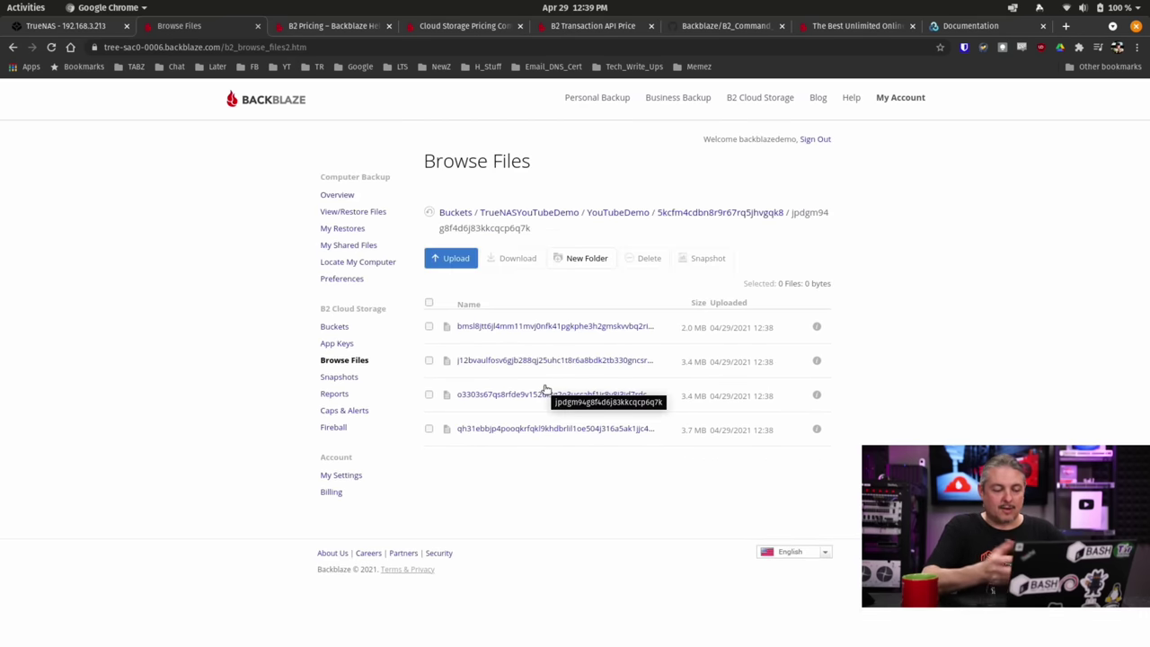
left_click(673, 216)
left_click(624, 214)
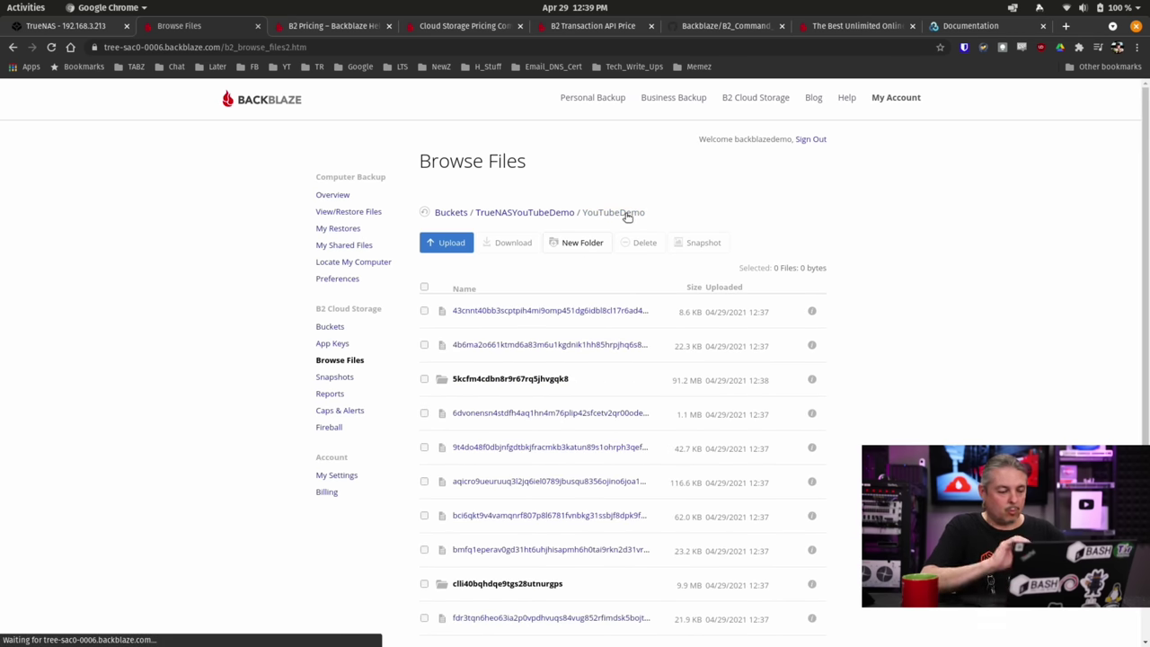
left_click(559, 310)
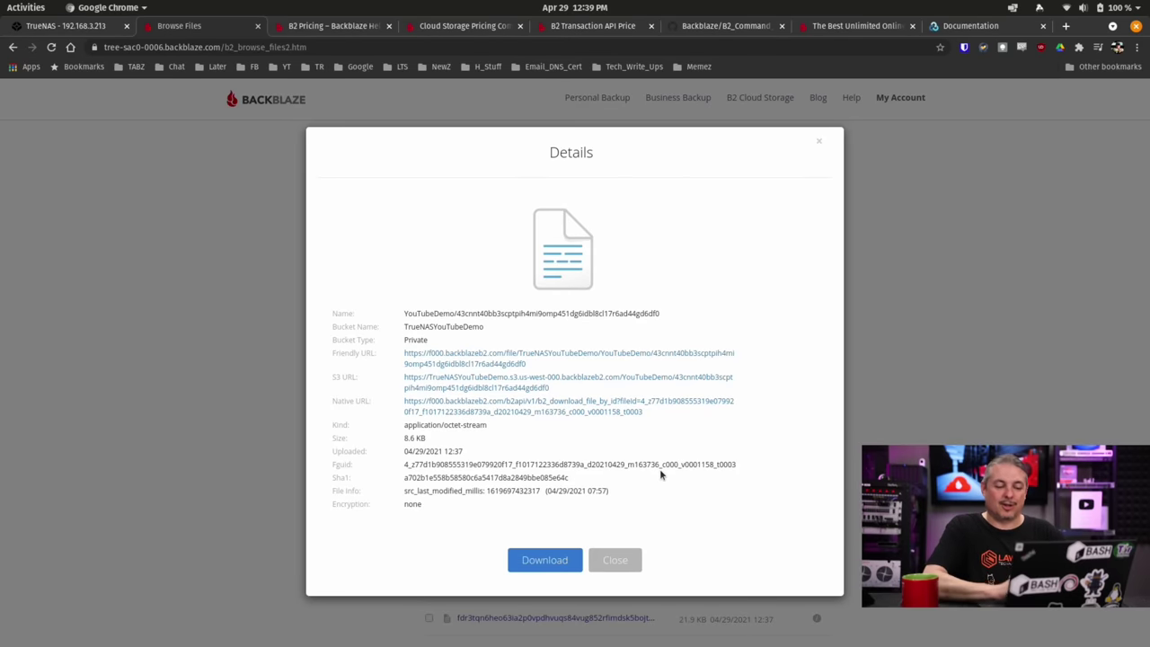
left_click(629, 560)
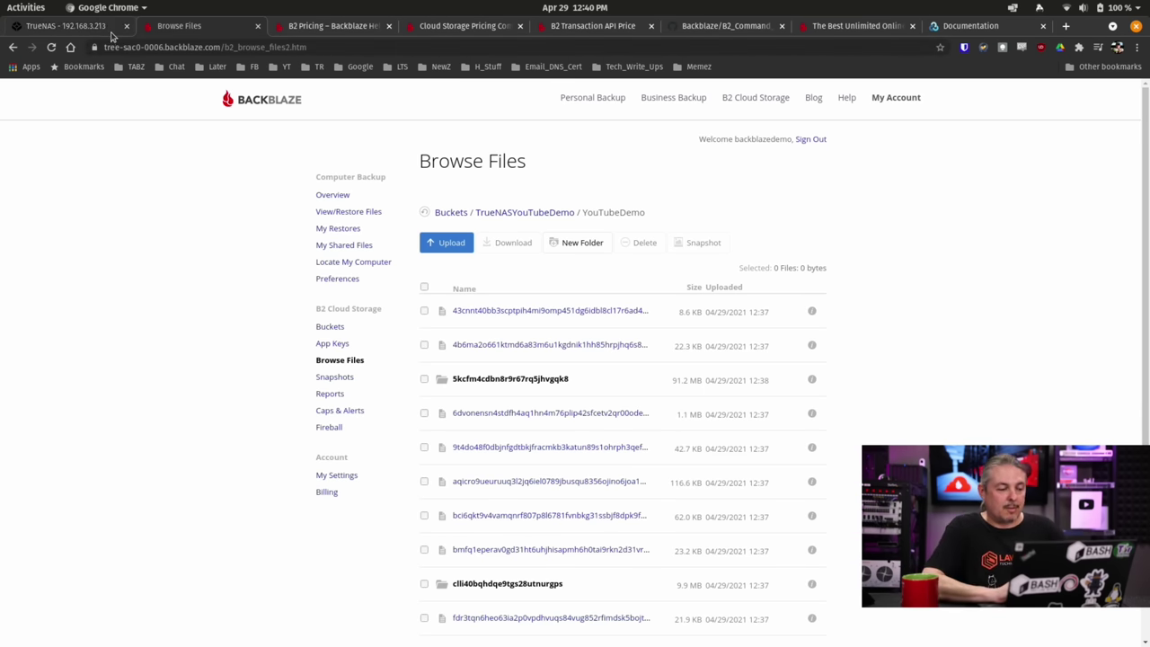
Back in TrueNAS, start a restore from the Demo task described as 'test restore'.
left_click(112, 27)
left_click(625, 476)
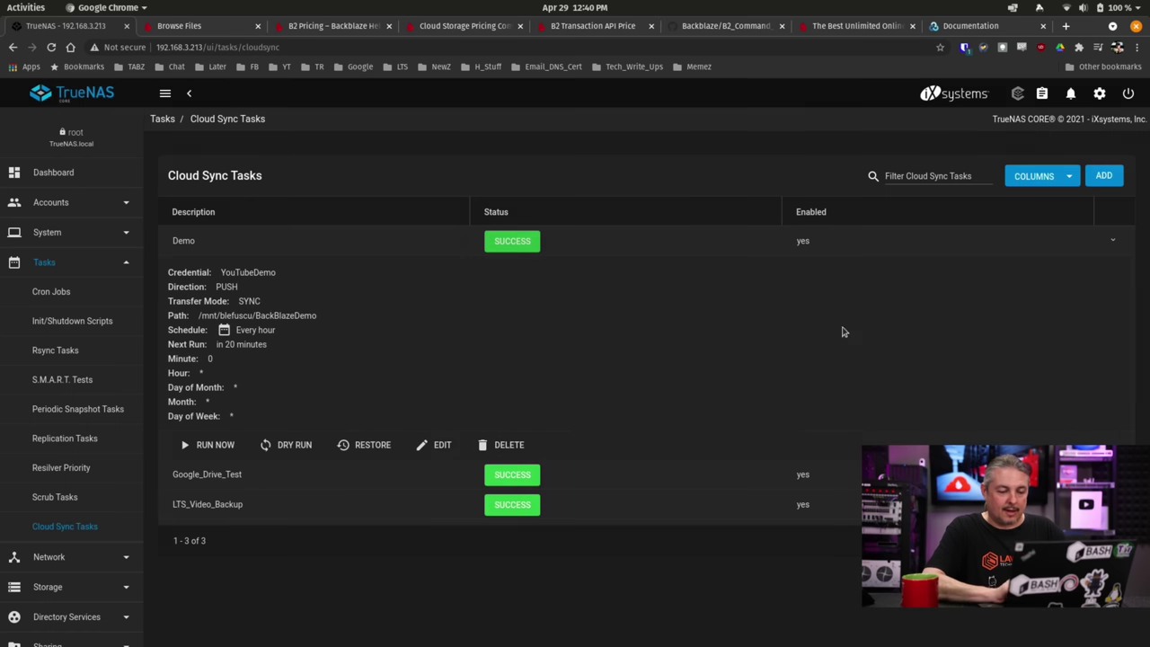
left_click(356, 448)
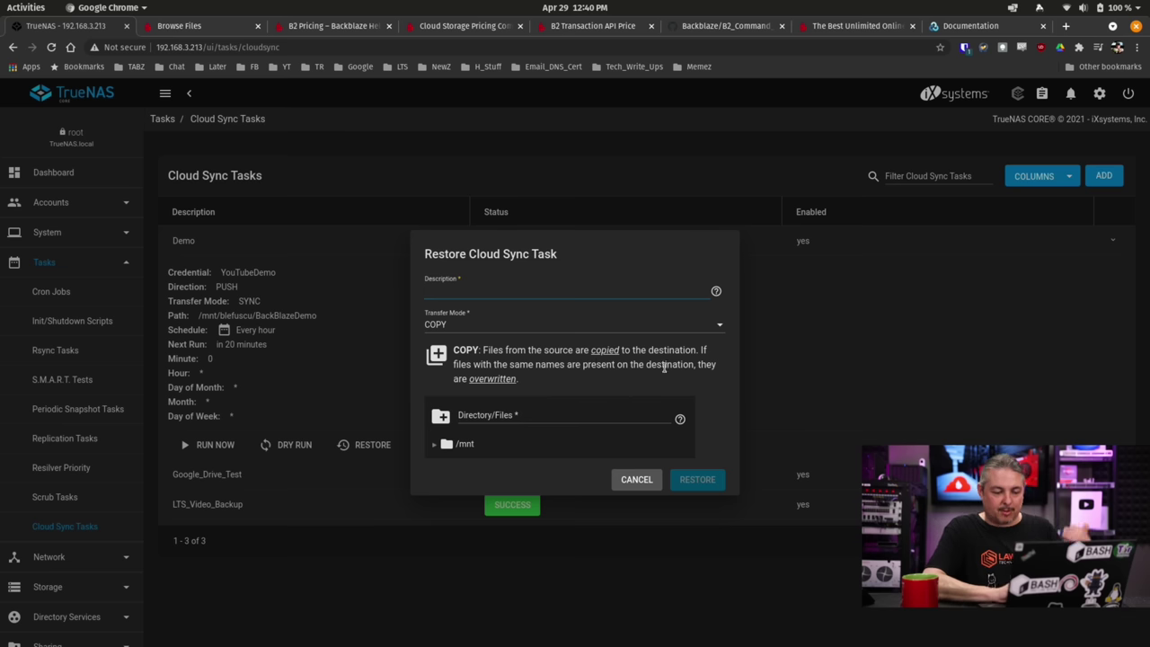
left_click(464, 443)
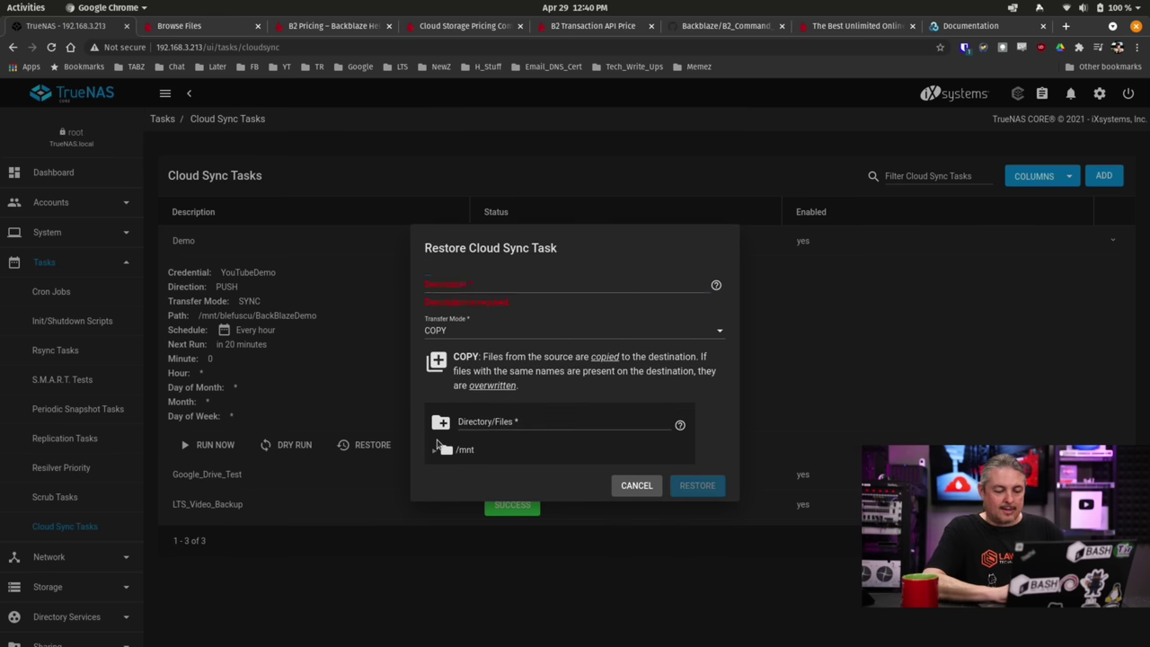
left_click(563, 282)
type("test")
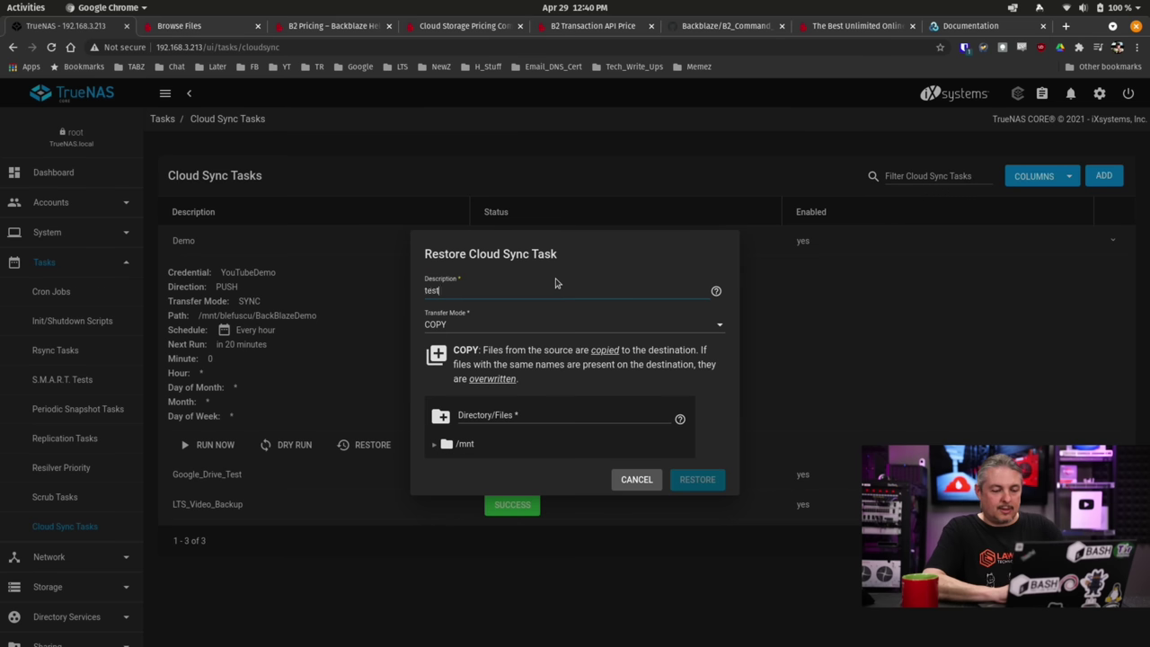
type(" restore")
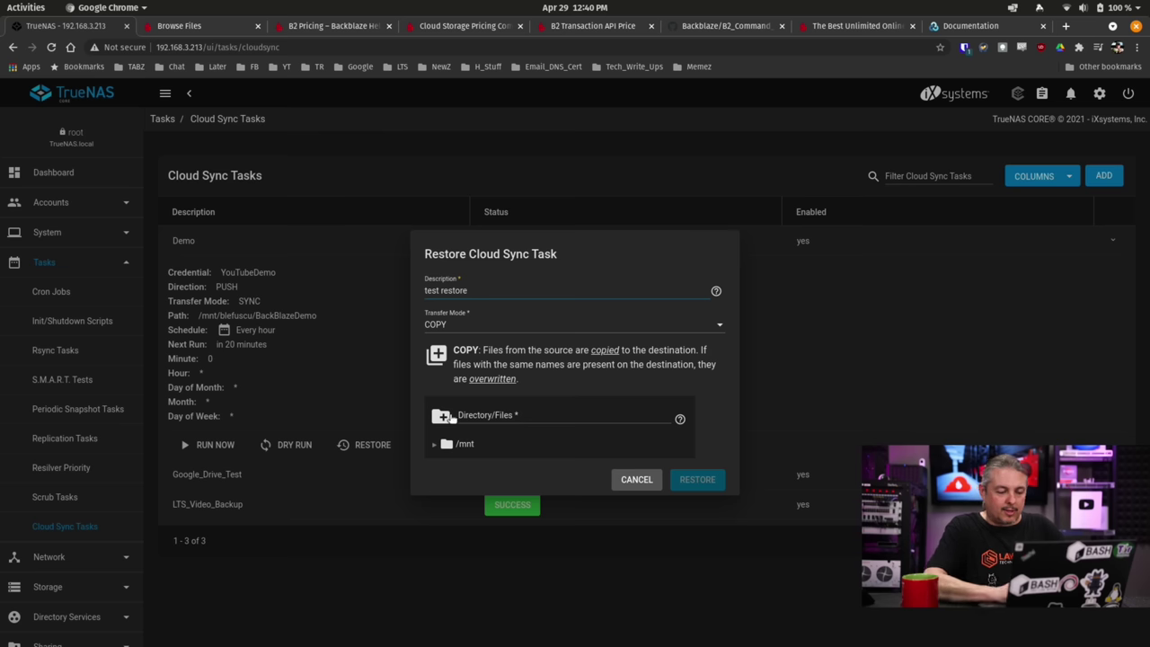
Browse /mnt for a destination, cancel the restore, and open the Demo task for editing.
left_click(435, 444)
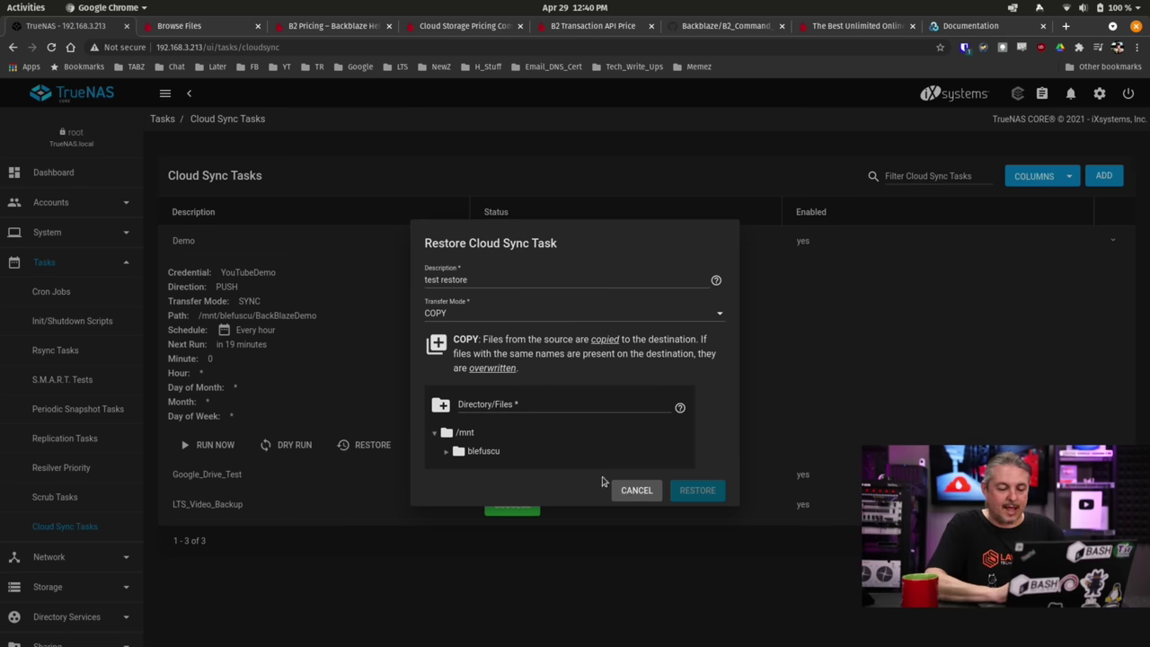
left_click(641, 492)
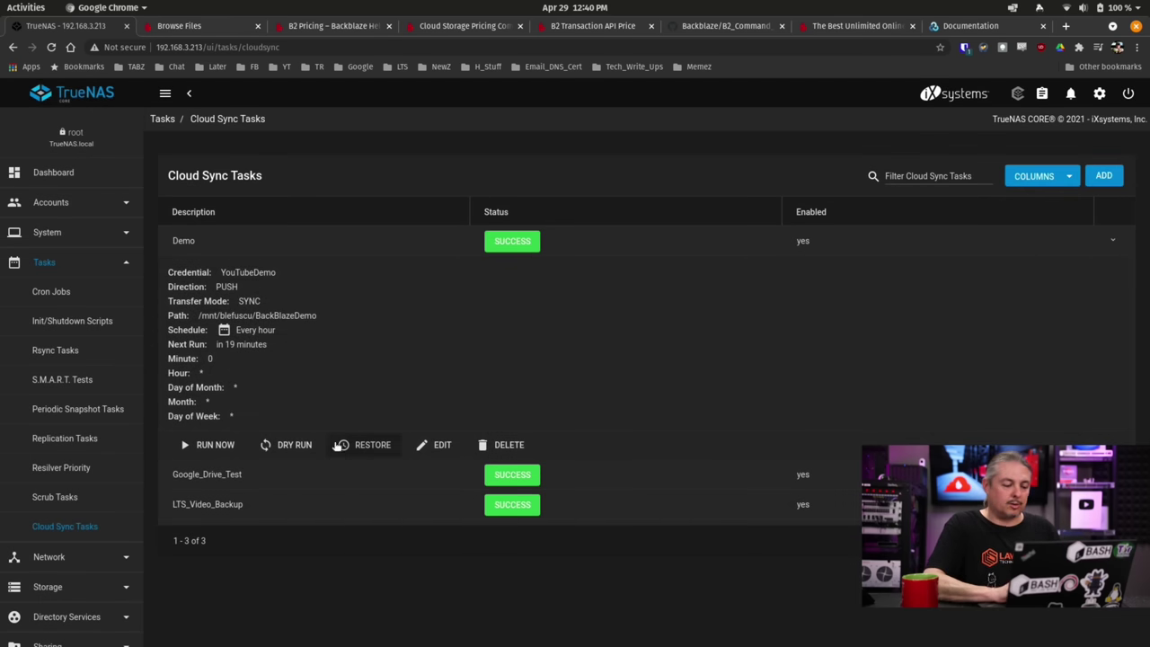
left_click(441, 444)
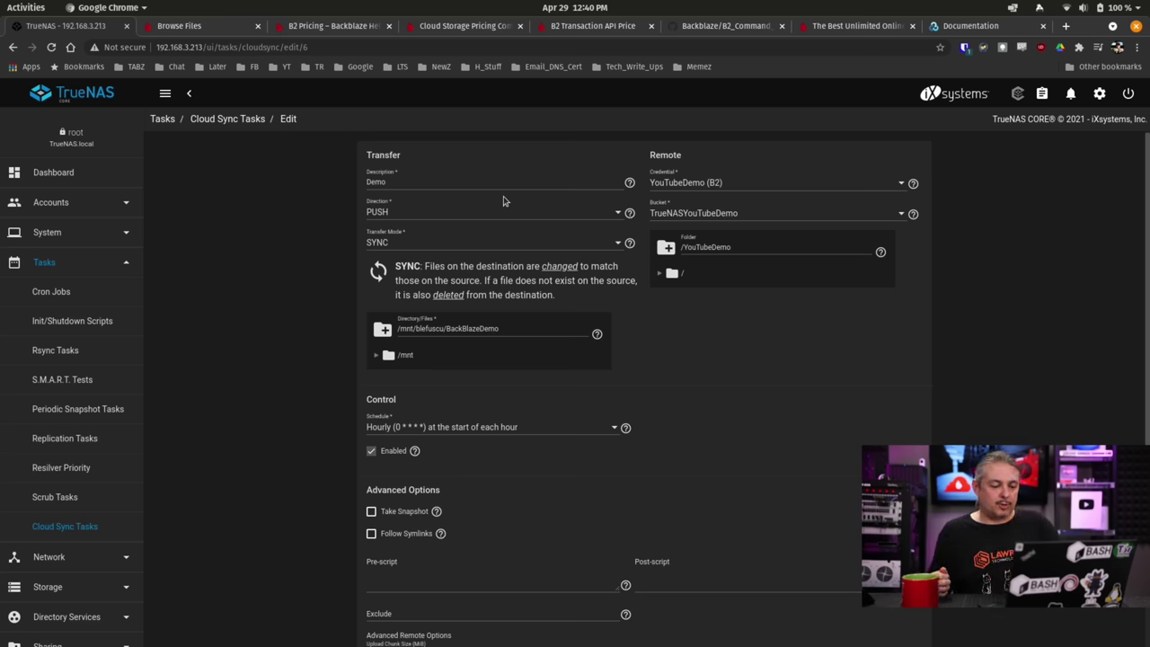
In Terminal, delete all 13 items with rm -rf *, confirm with ls the folder is empty.
key("alt+Tab")
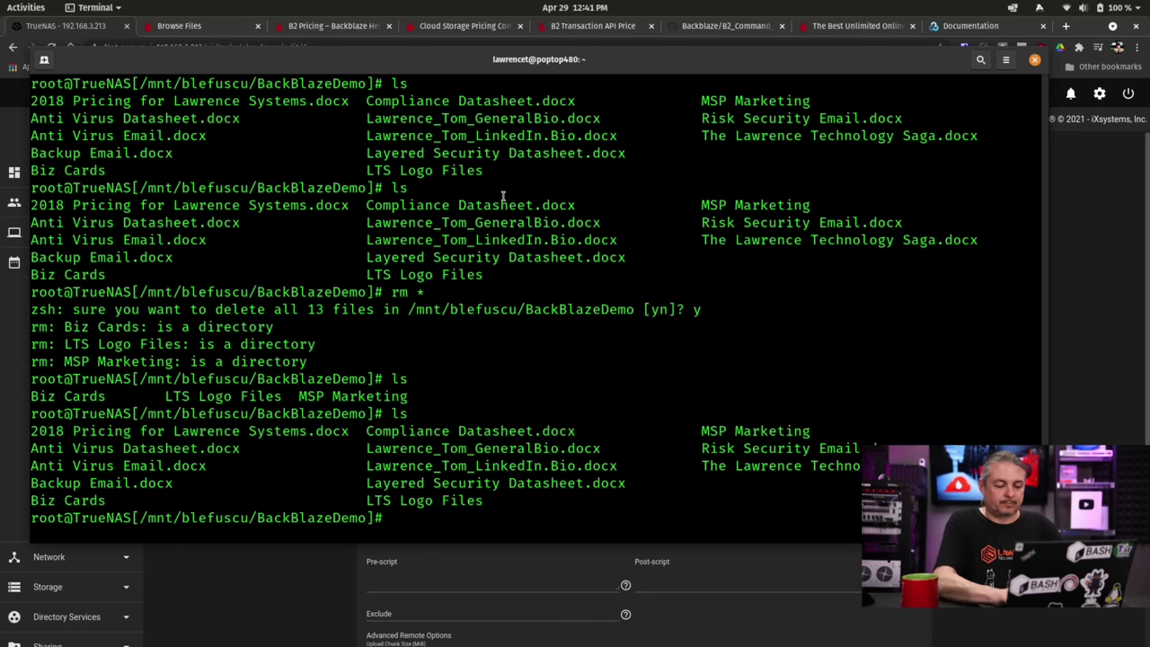
type("clear")
key("Return")
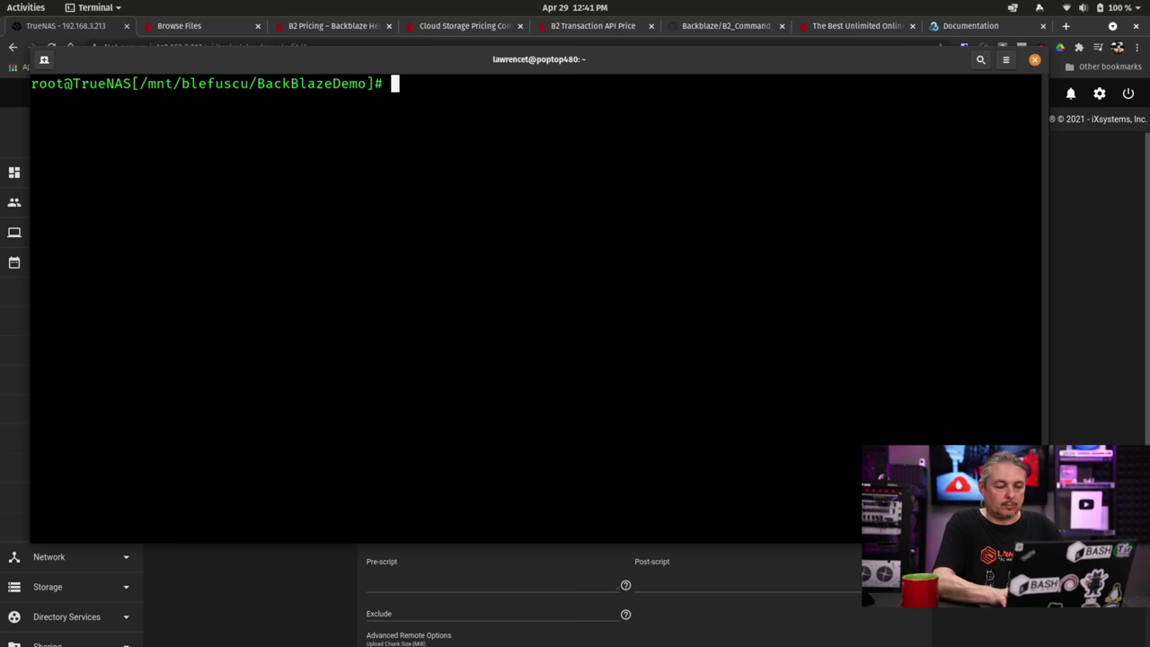
type("rm -r")
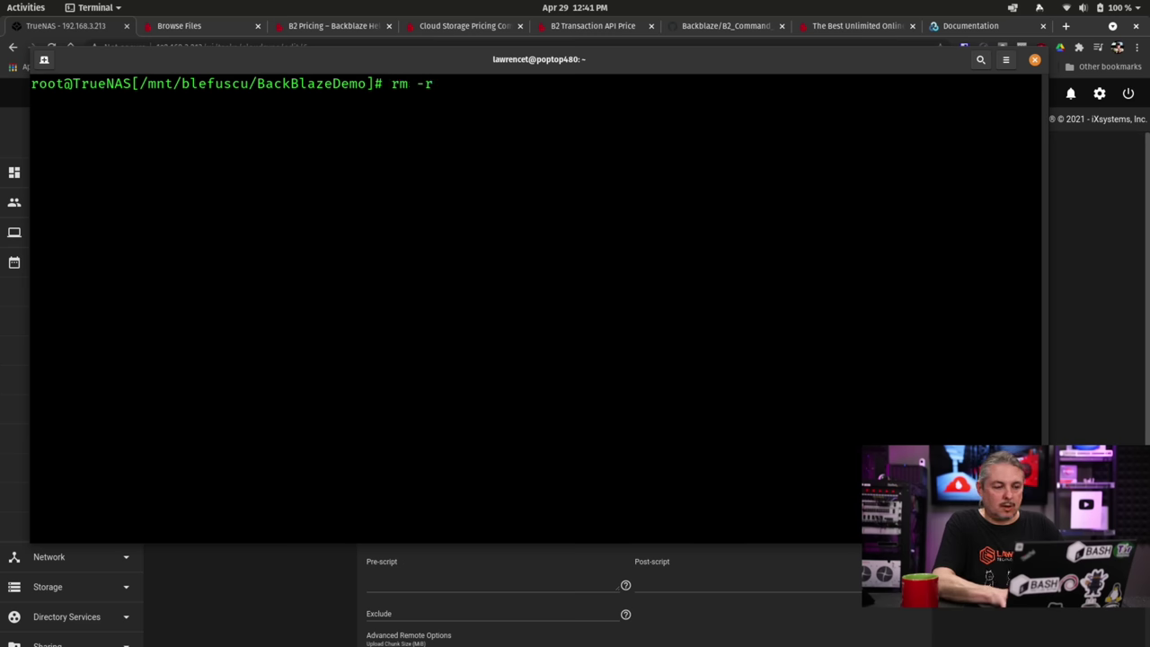
type("f*")
key("Return")
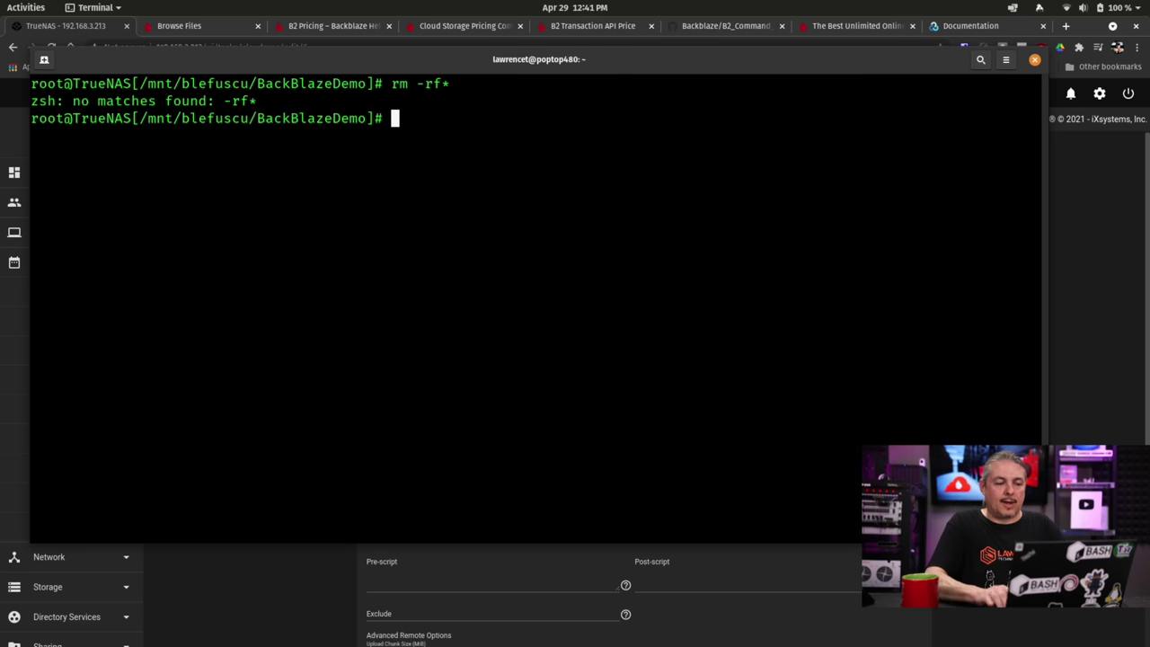
key("Up")
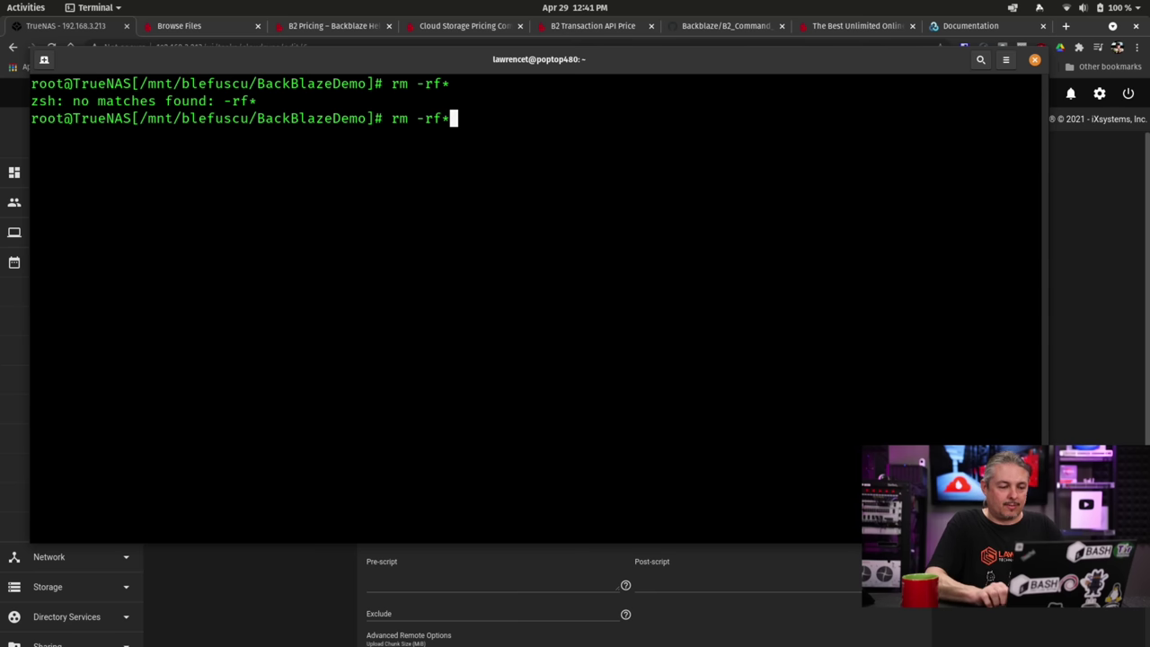
key("BackSpace")
type("*")
key("Return")
type("y")
key("Return")
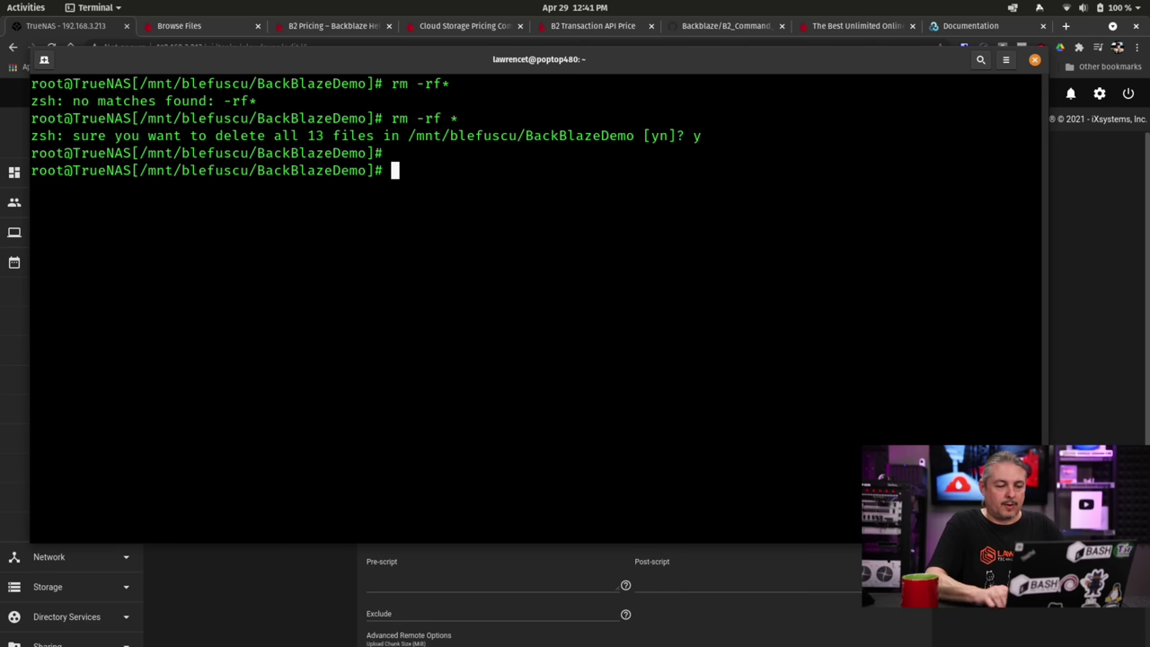
type("ls")
key("Return")
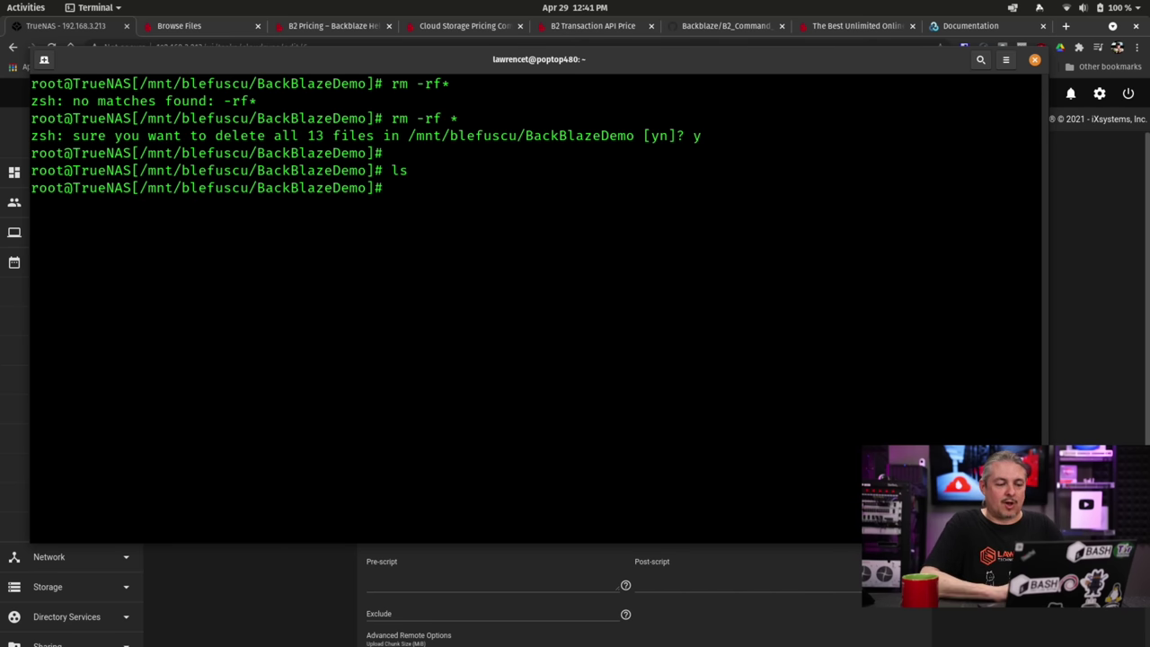
key("alt+Tab")
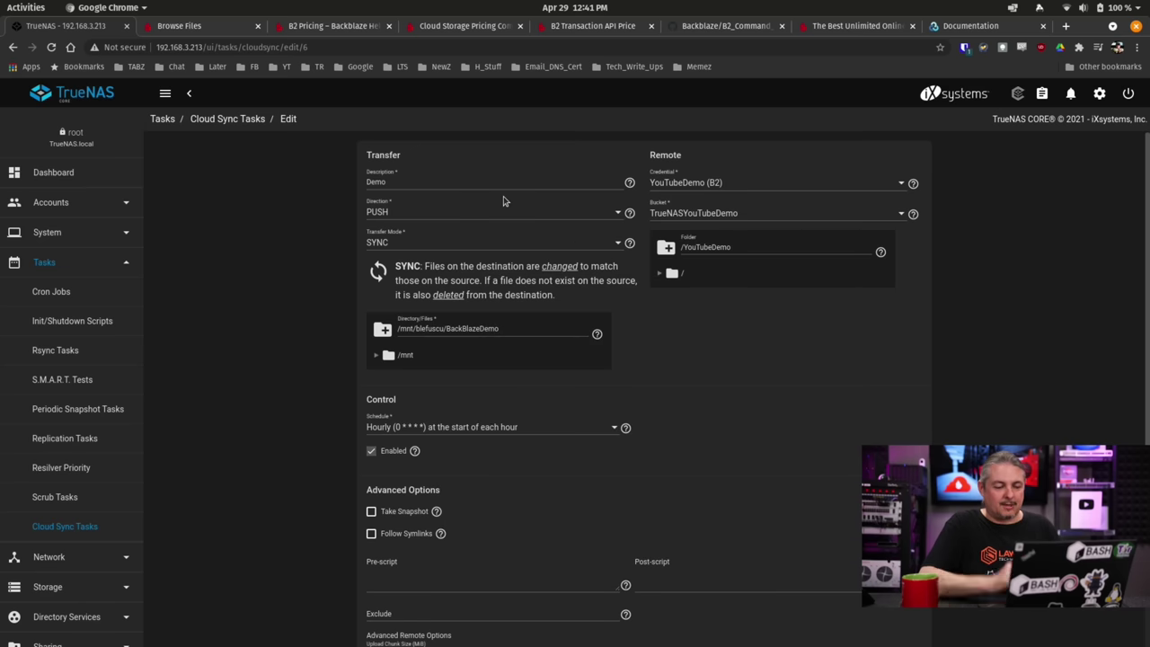
Change the Demo task's direction to PULL, keep COPY transfer mode, and save.
left_click(383, 216)
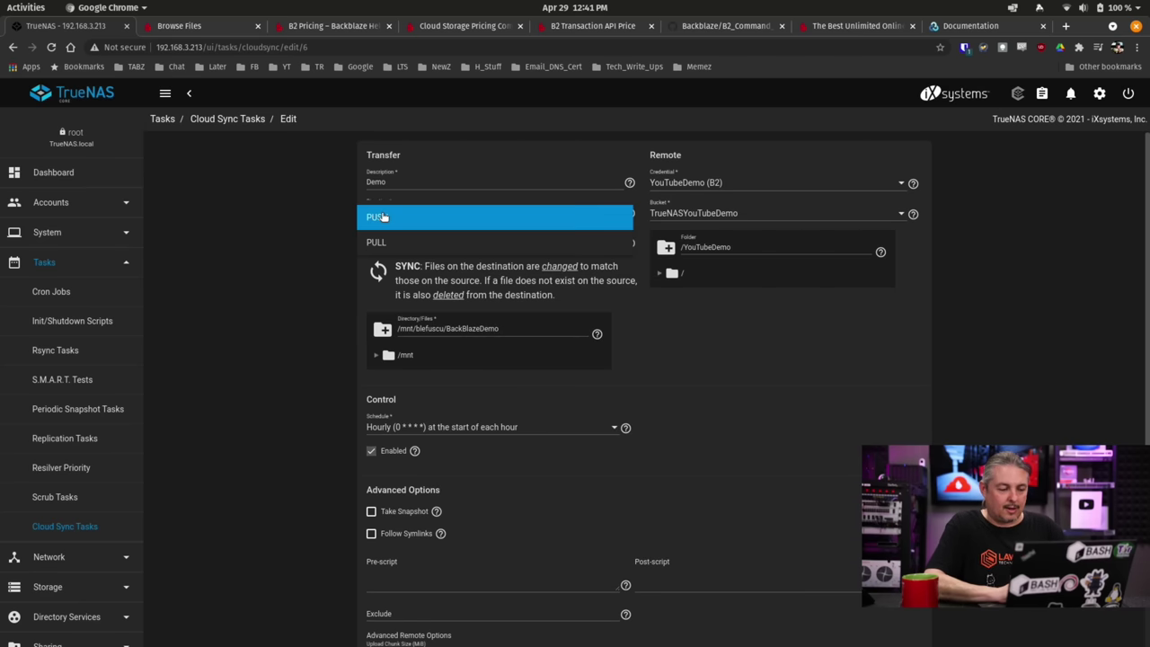
left_click(389, 244)
left_click(698, 396)
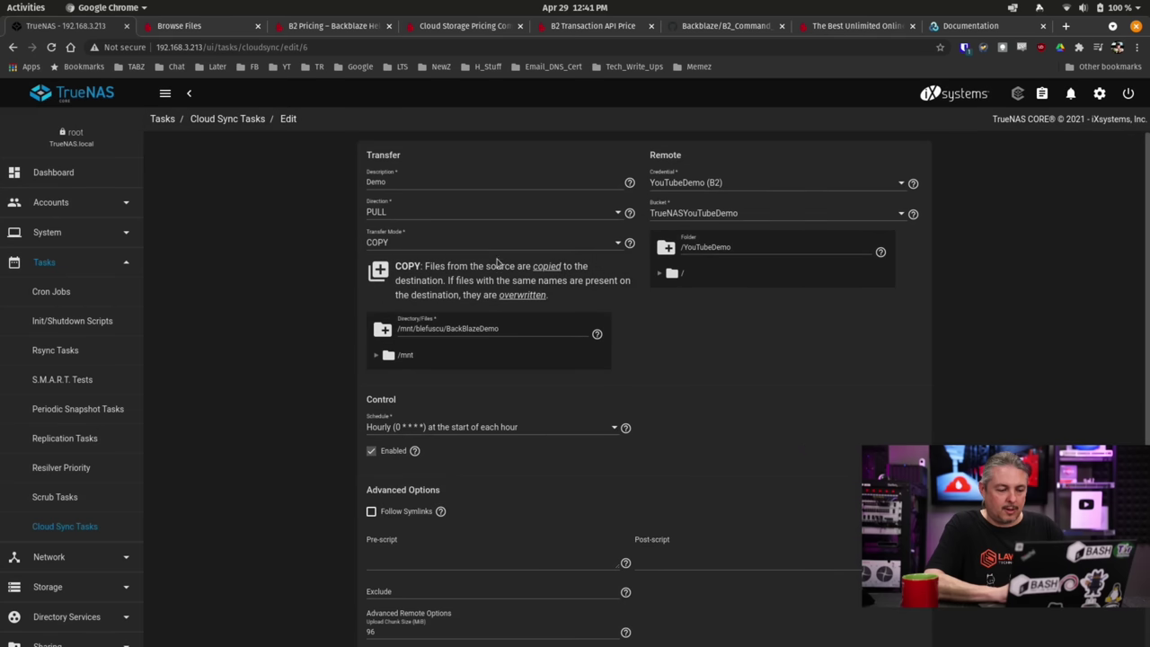
left_click(478, 245)
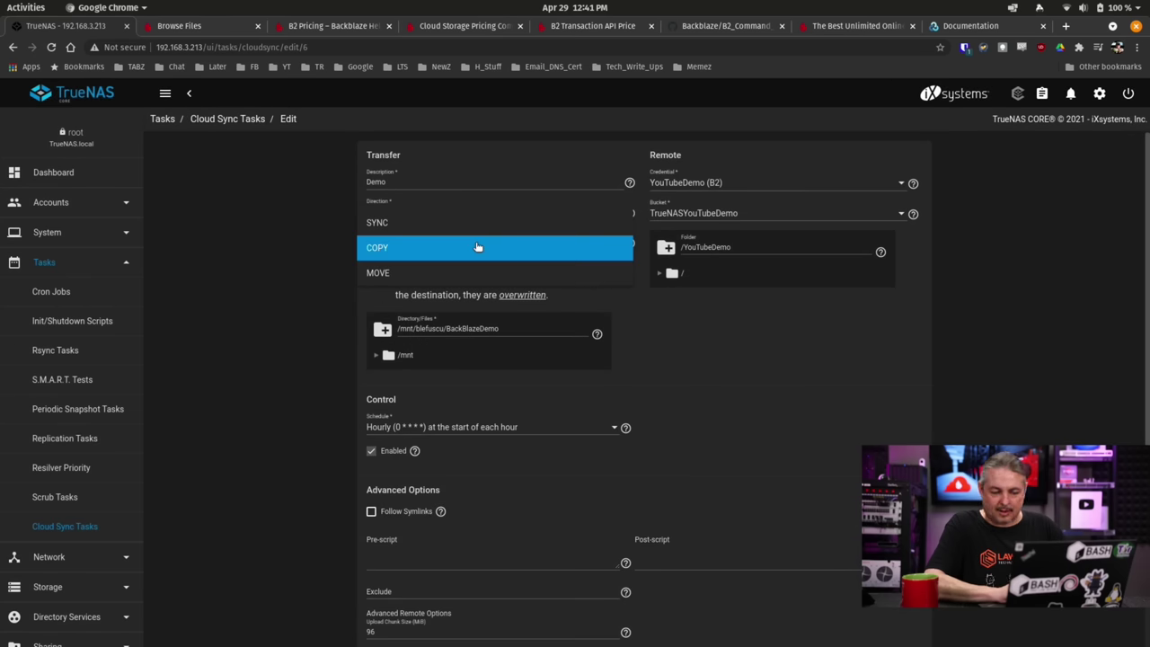
left_click(478, 246)
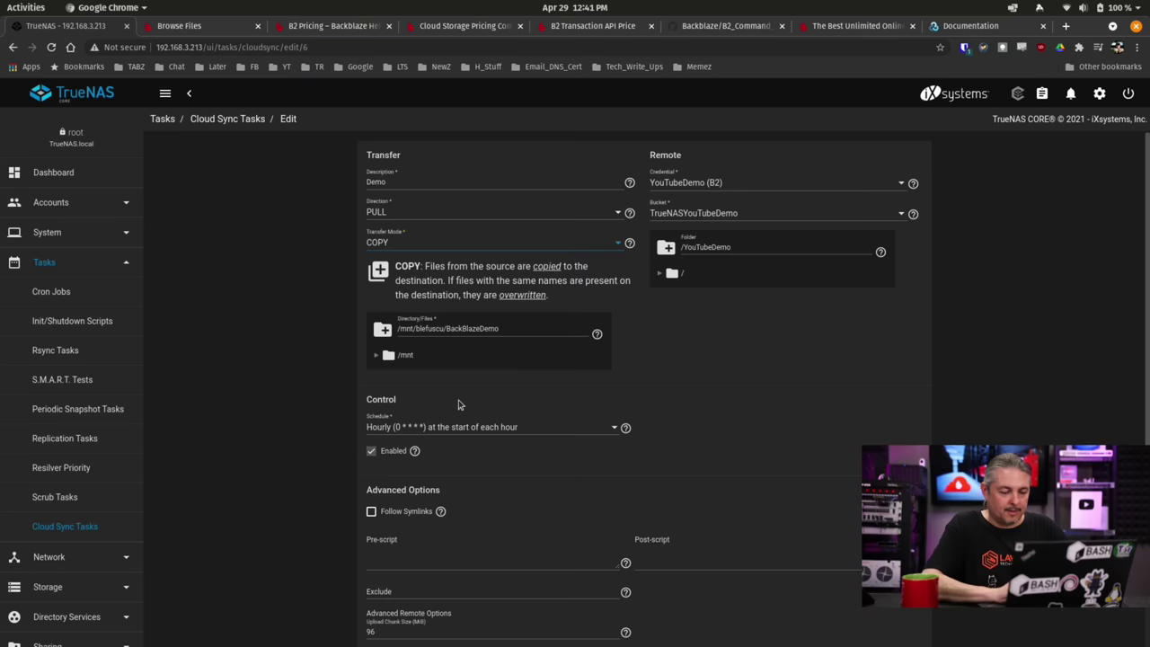
scroll(459, 404, "down", 3)
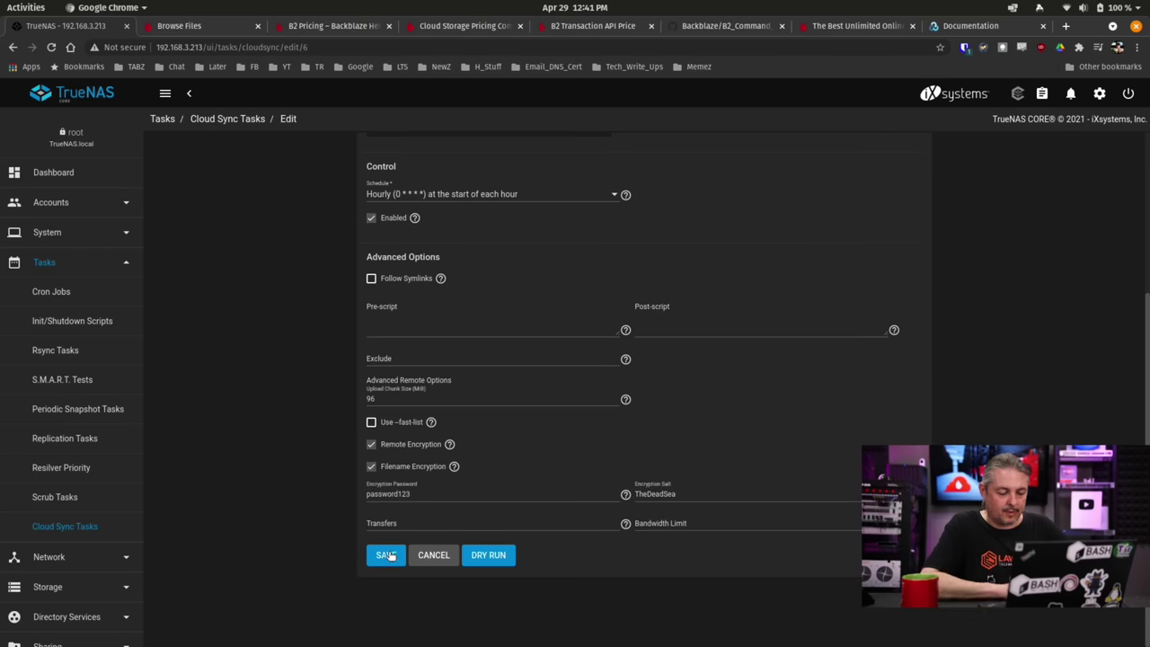
left_click(386, 556)
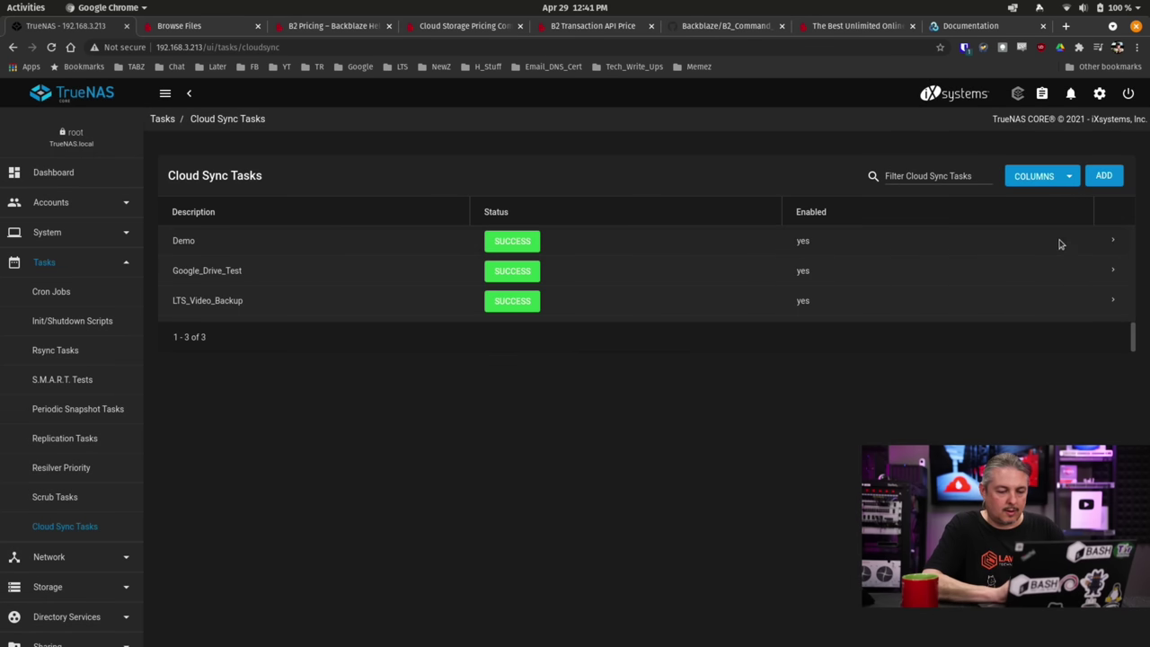
Run the Demo PULL task now and follow its progress until it succeeds.
left_click(1115, 243)
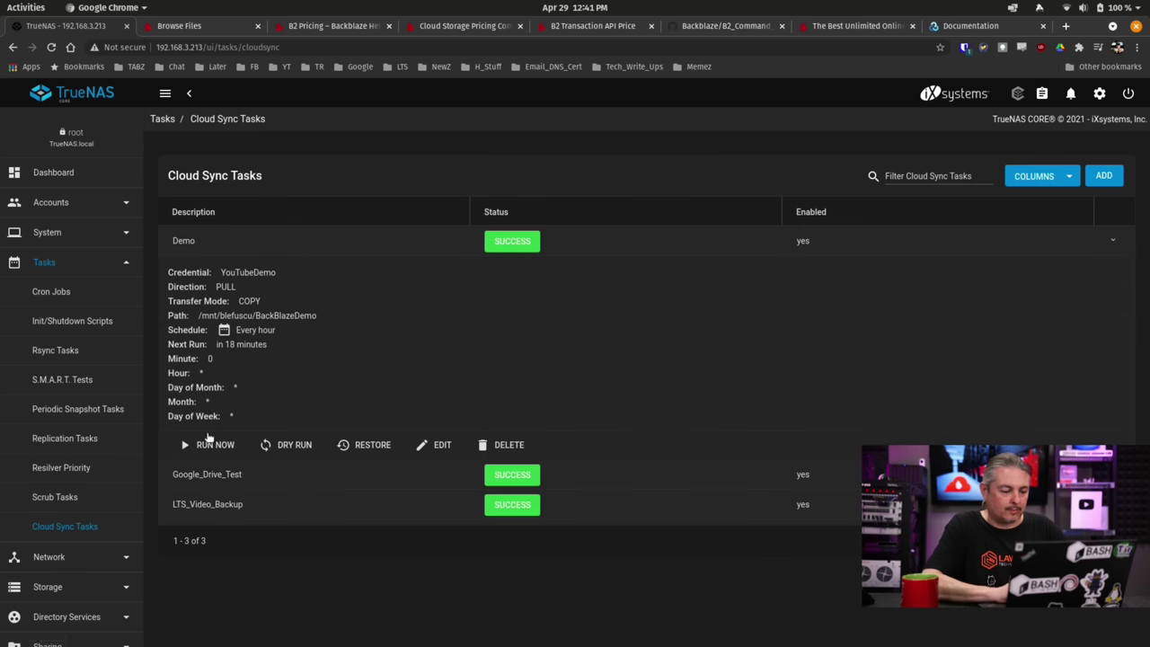
left_click(210, 446)
left_click(622, 392)
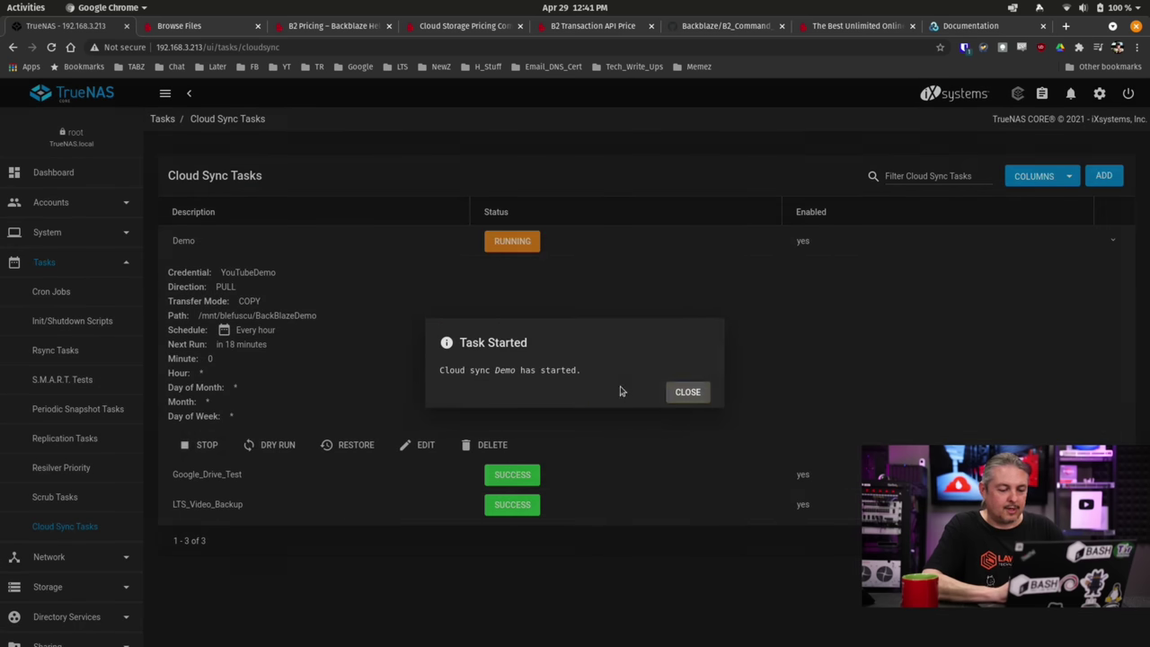
left_click(693, 394)
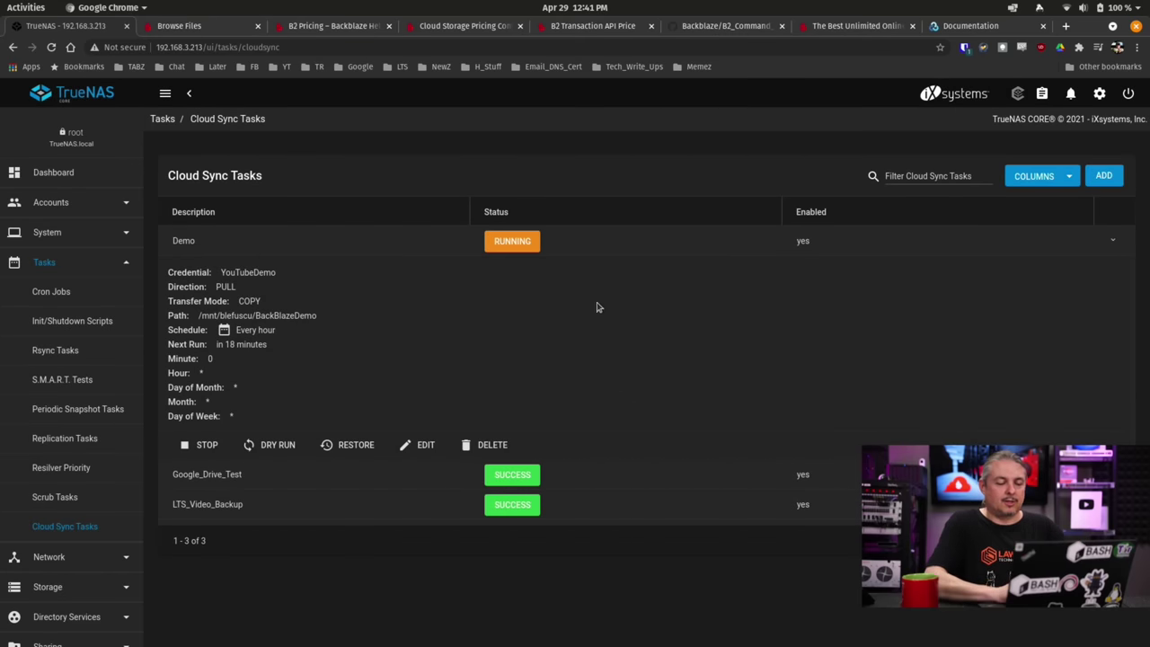
left_click(512, 247)
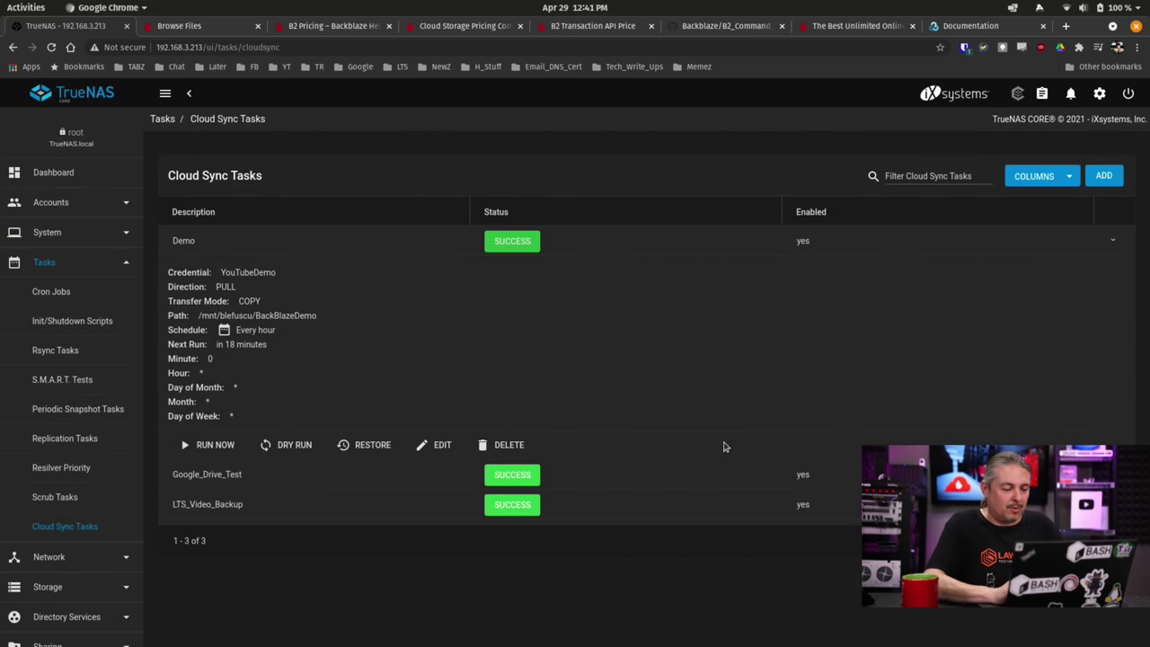
List the pulled-back files, then delete the LTS Logo Files folder with rm -rf.
key("alt+Tab")
type("ls")
key("Return")
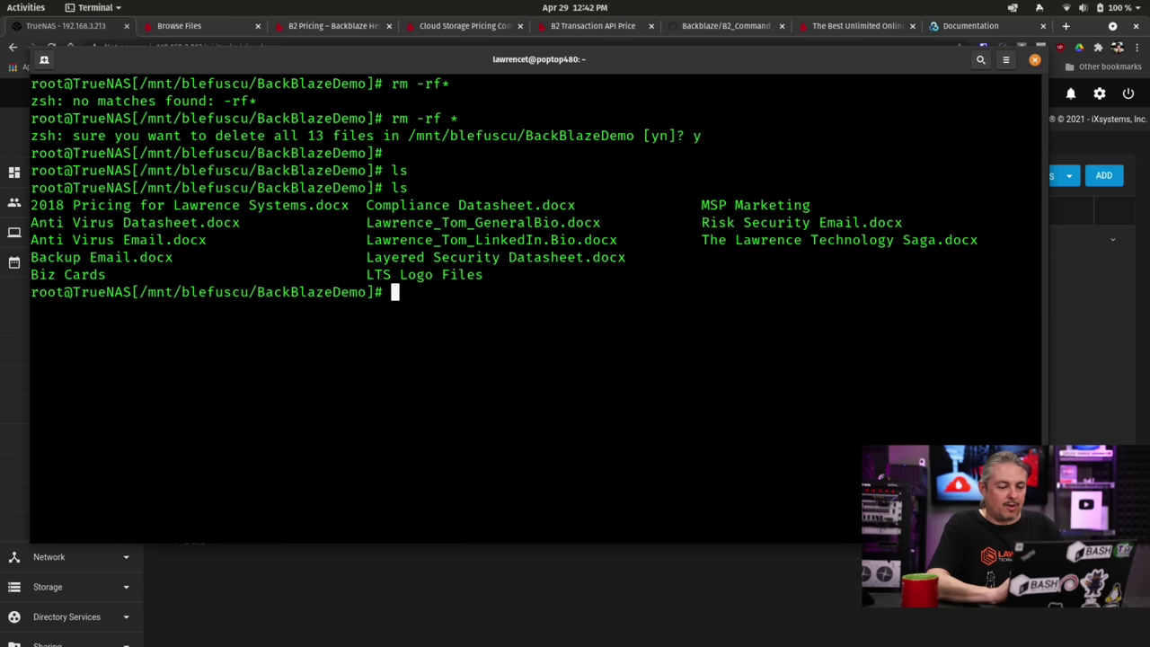
type("rm")
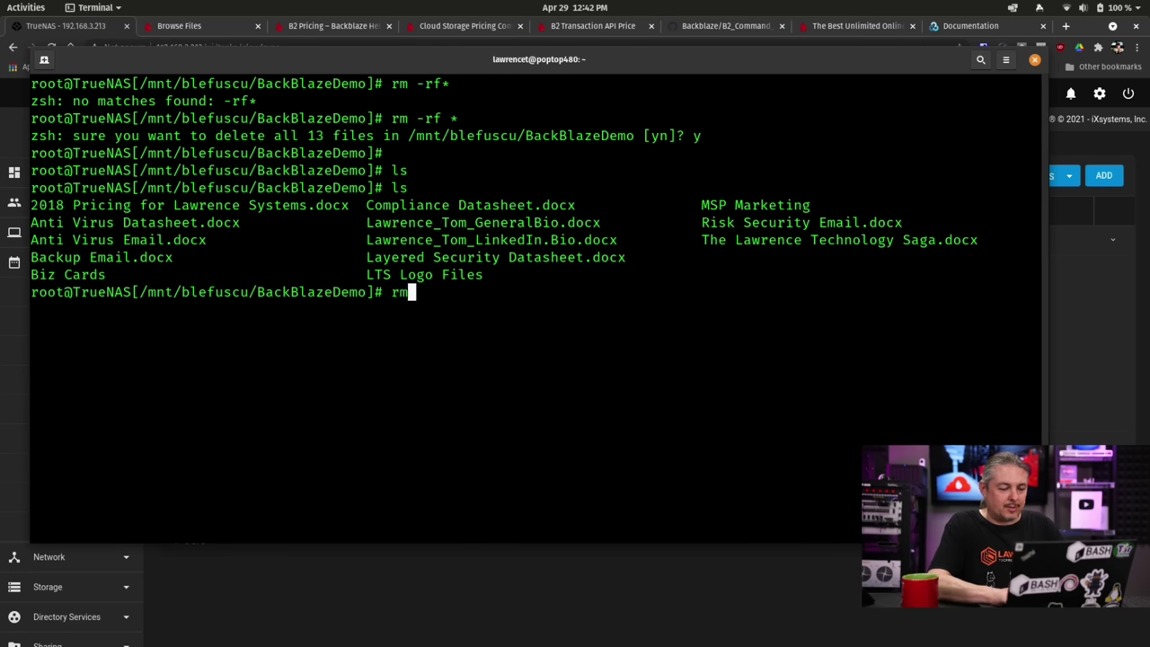
type(" r")
key("BackSpace")
type("--")
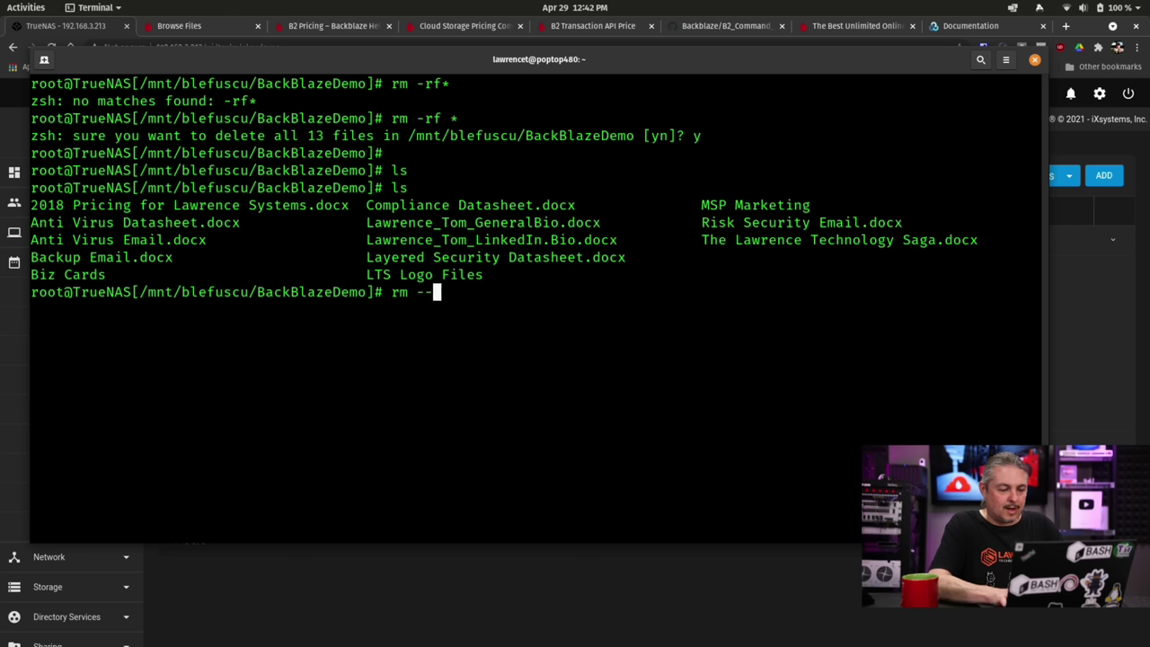
key("BackSpace")
key("BackSpace")
type("-rf ")
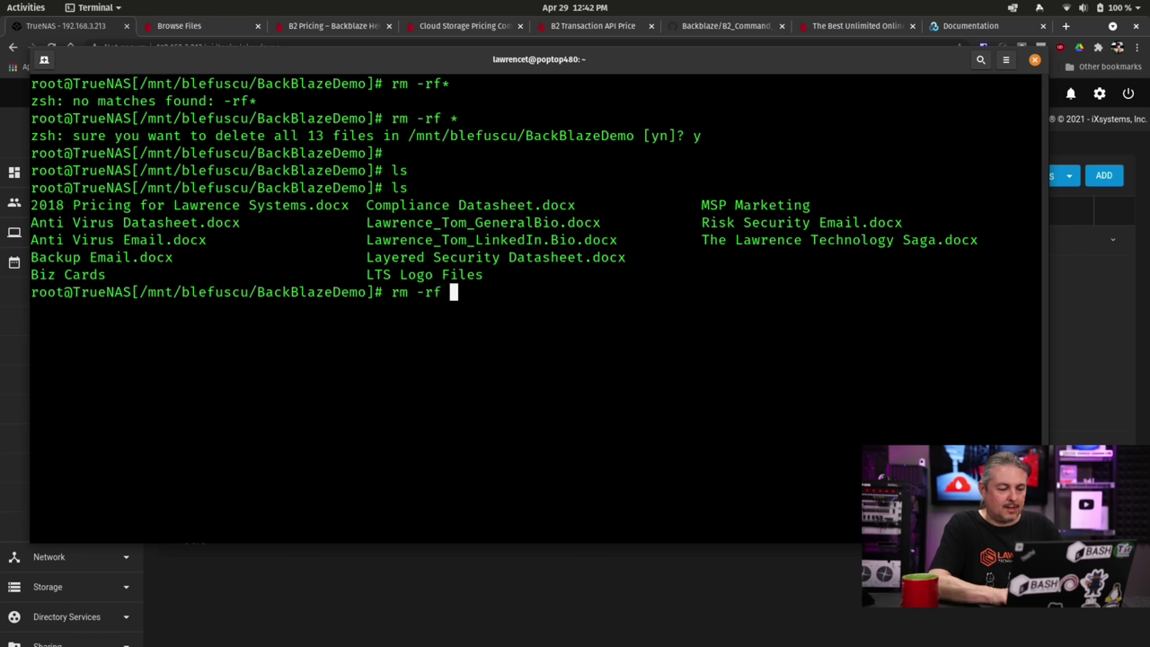
type("LTS")
key("Tab")
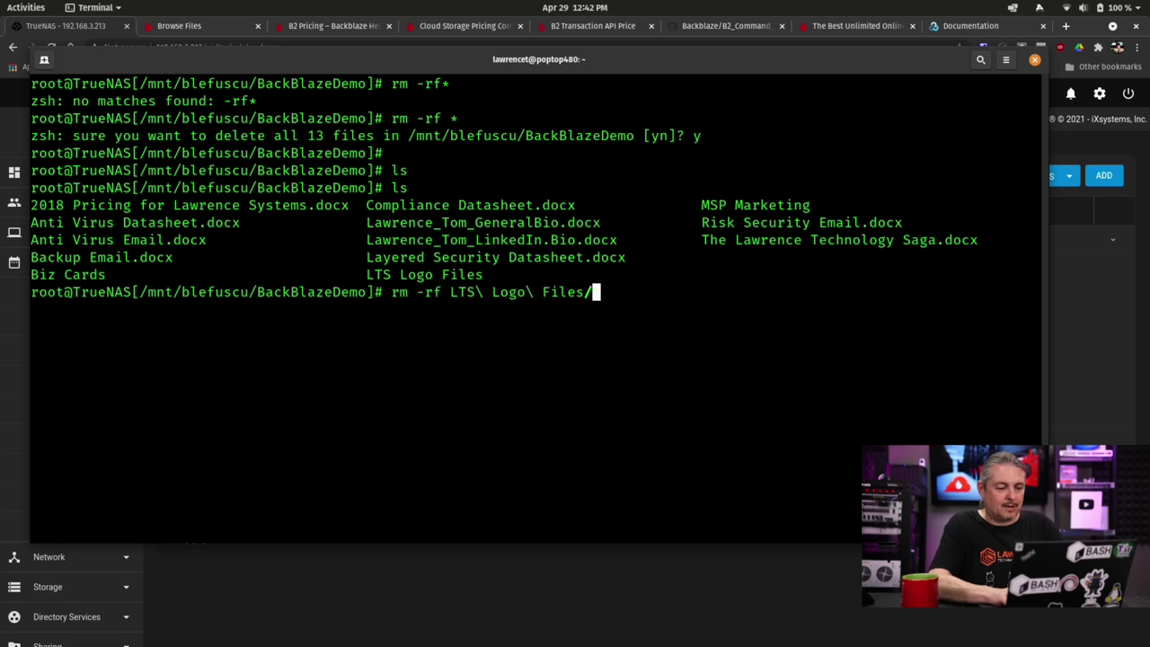
key("Return")
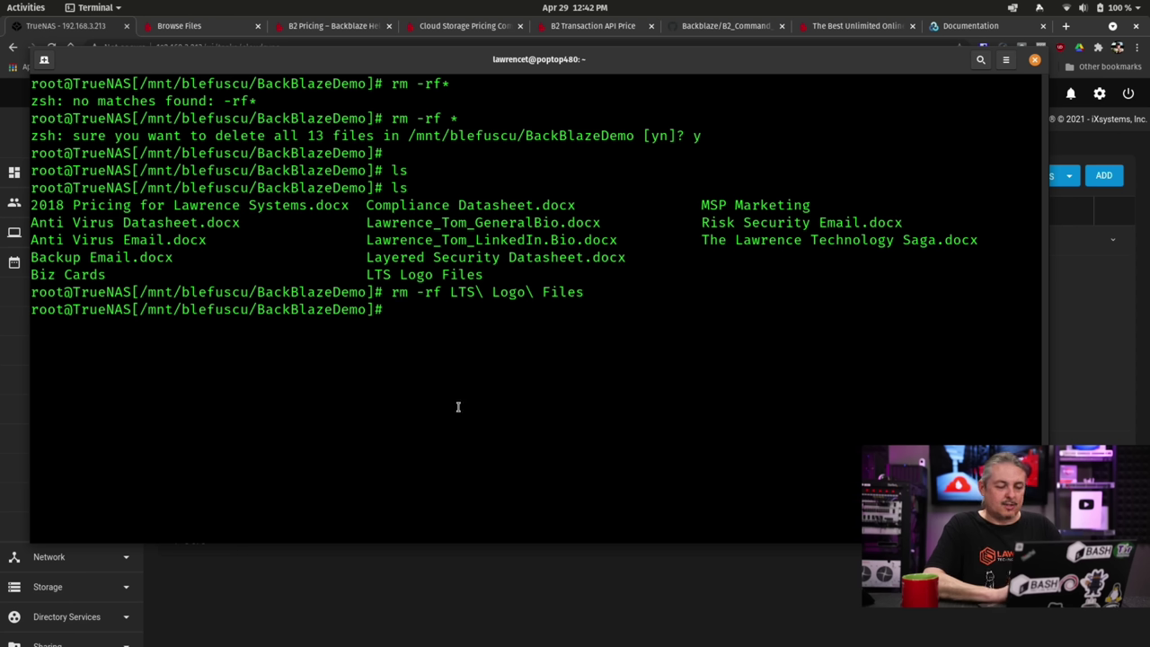
Change the Demo task's transfer mode to SYNC and save it.
left_click(529, 588)
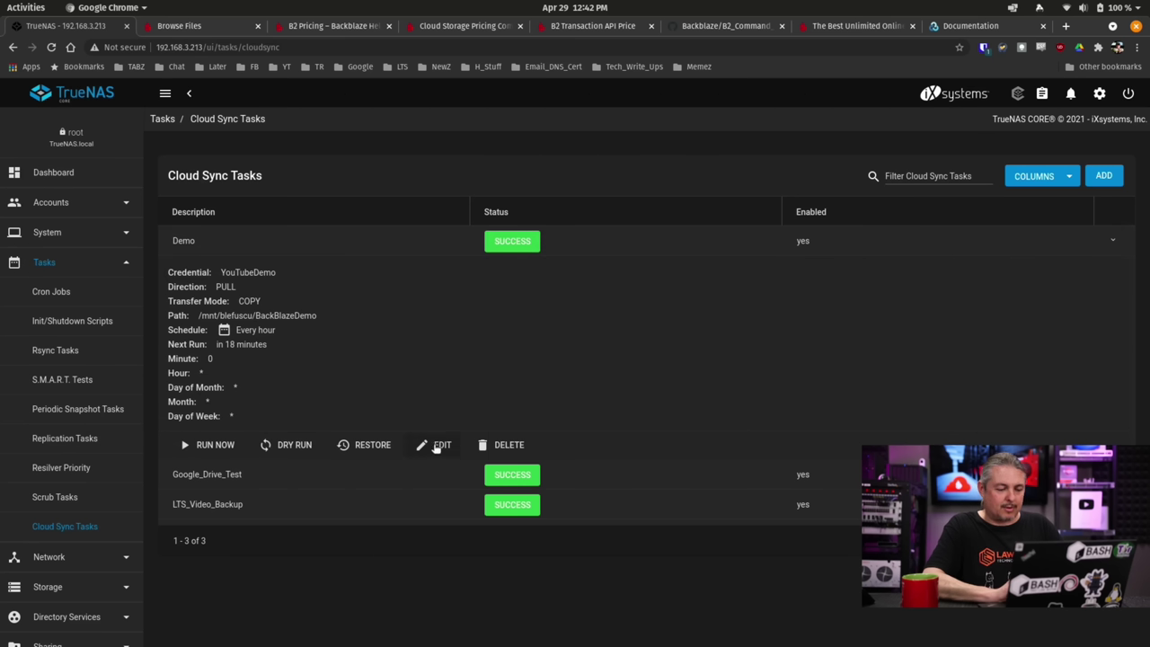
left_click(434, 446)
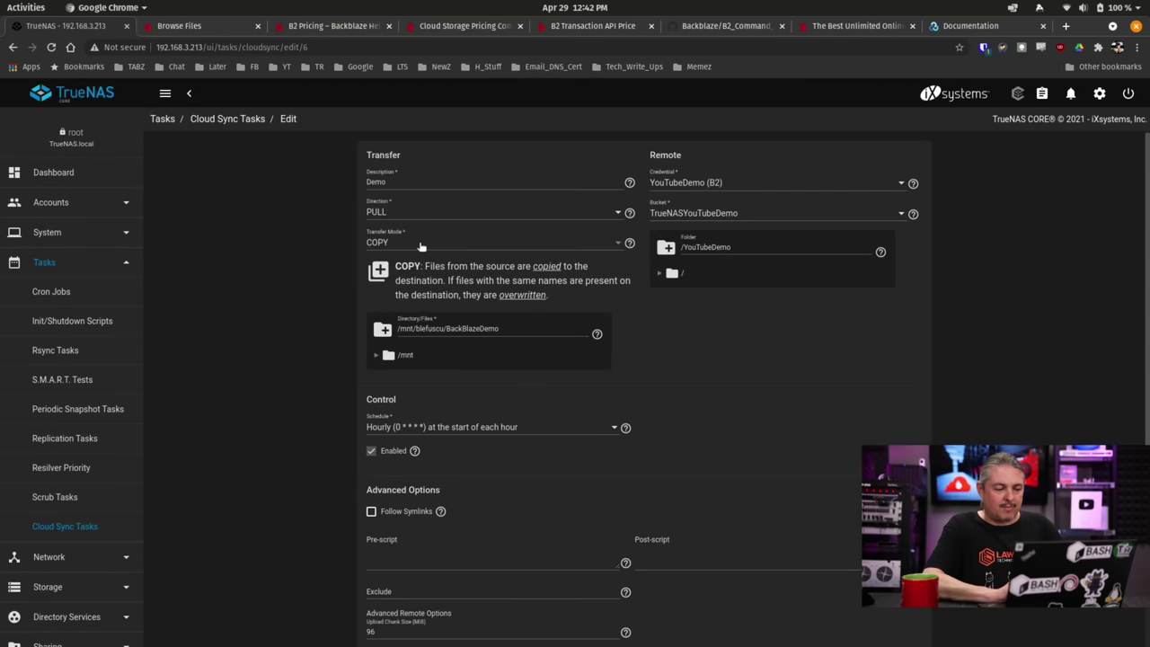
left_click(421, 246)
left_click(424, 228)
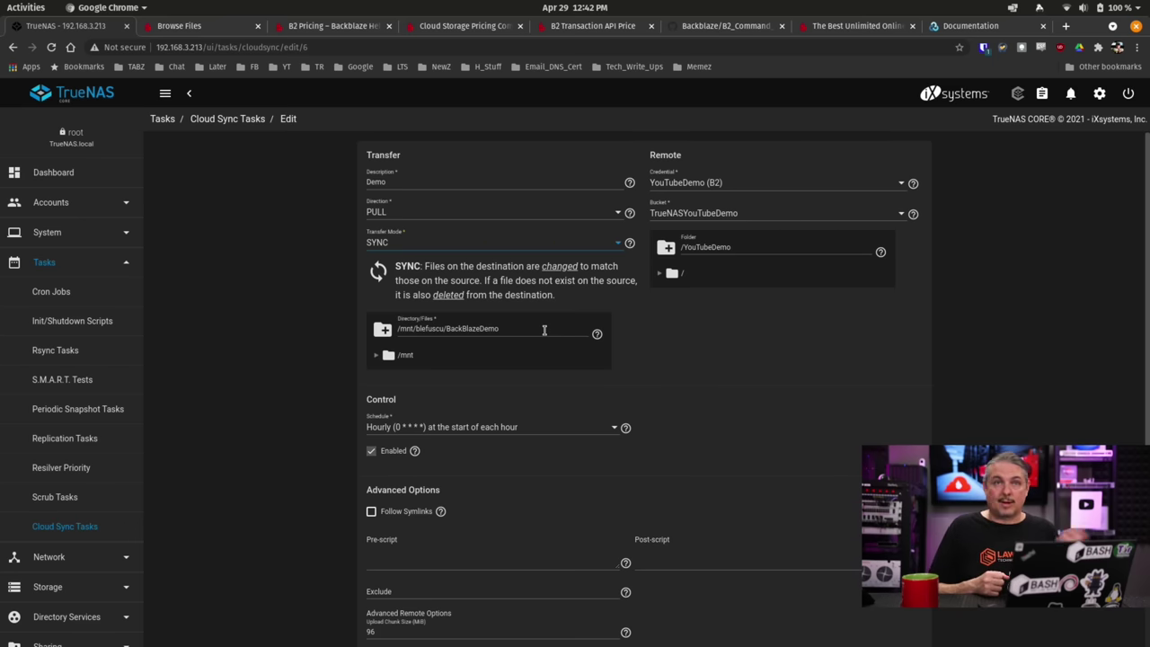
scroll(543, 329, "down", 3)
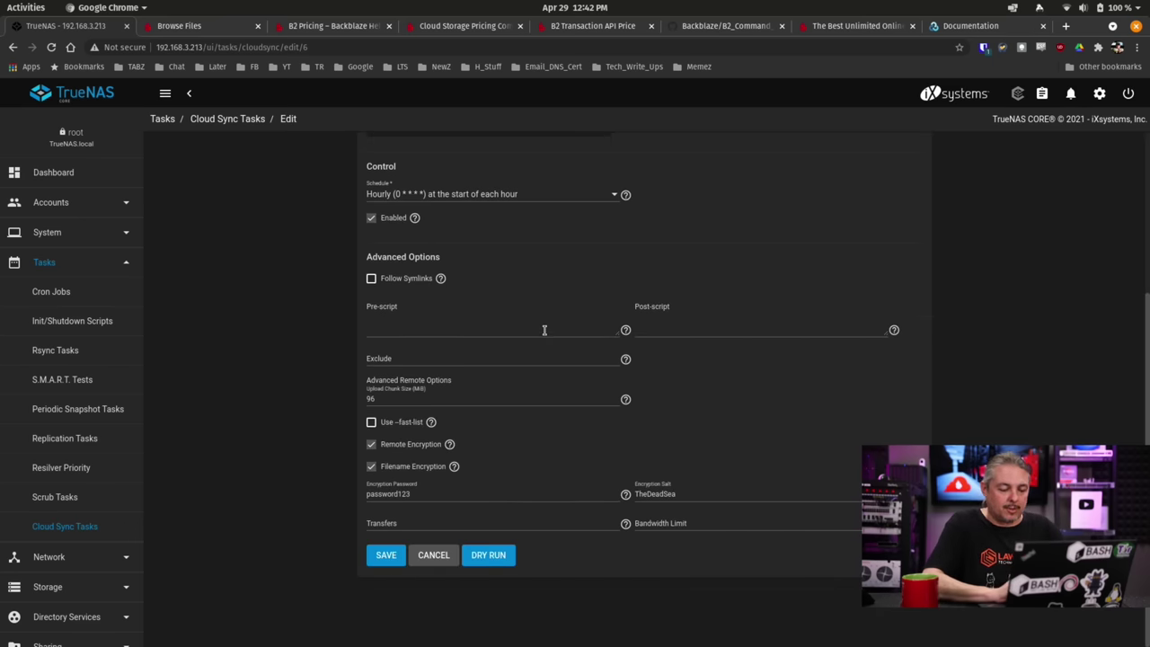
left_click(387, 562)
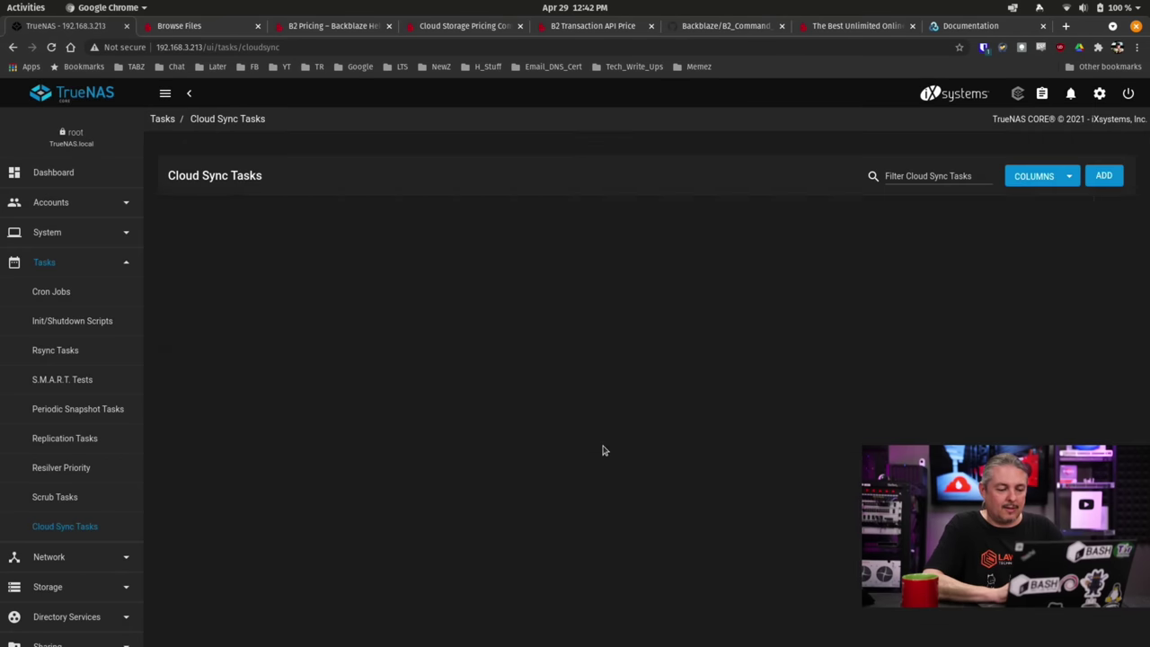
Run the Demo task again immediately and check its progress.
left_click(1114, 238)
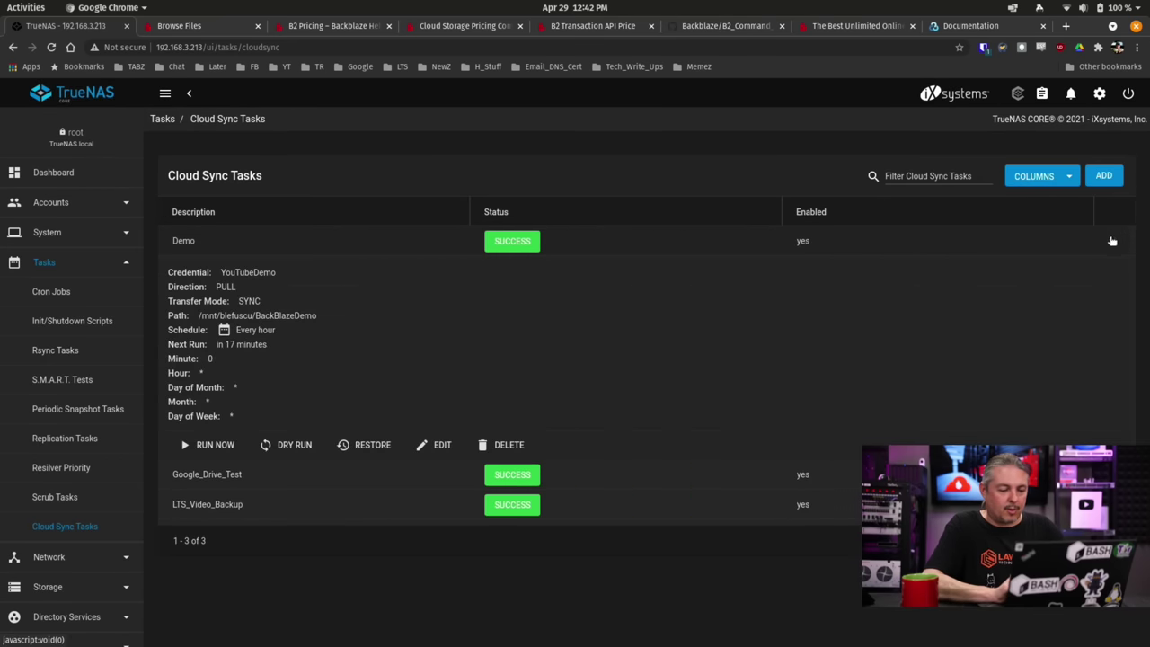
left_click(208, 444)
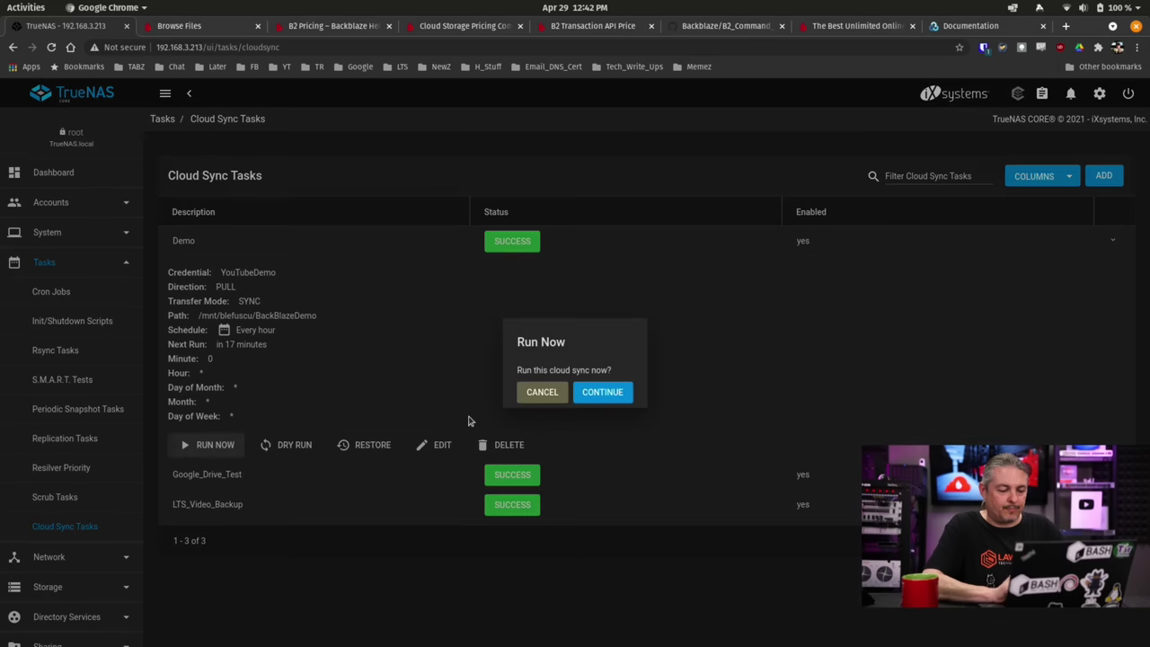
left_click(600, 395)
left_click(688, 393)
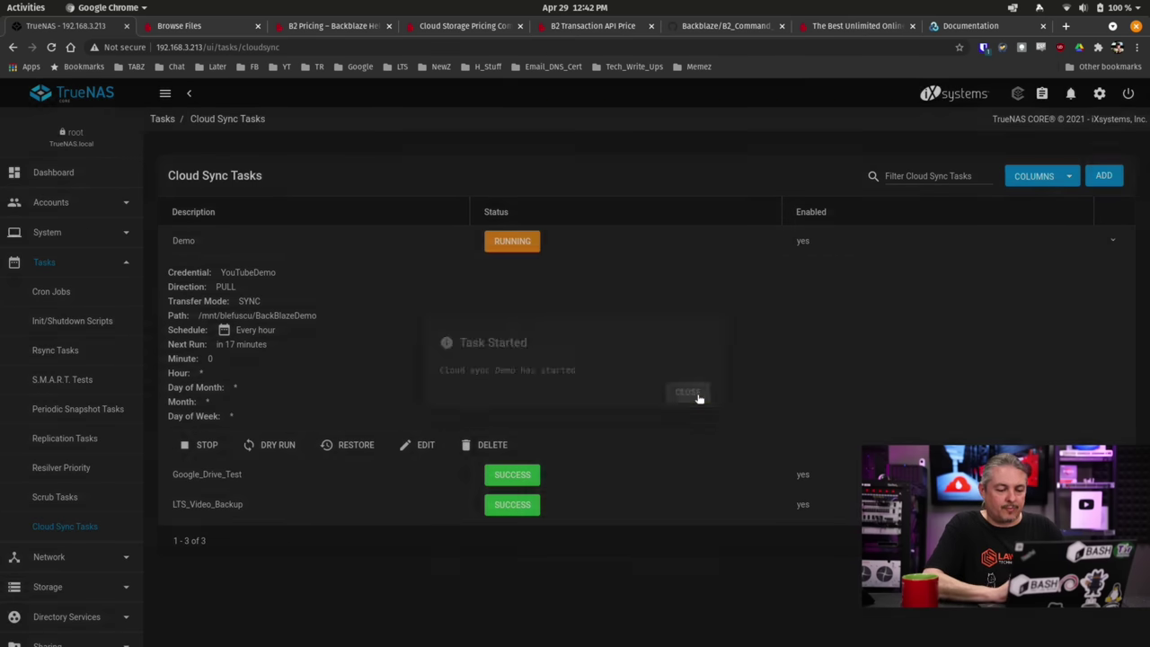
left_click(508, 241)
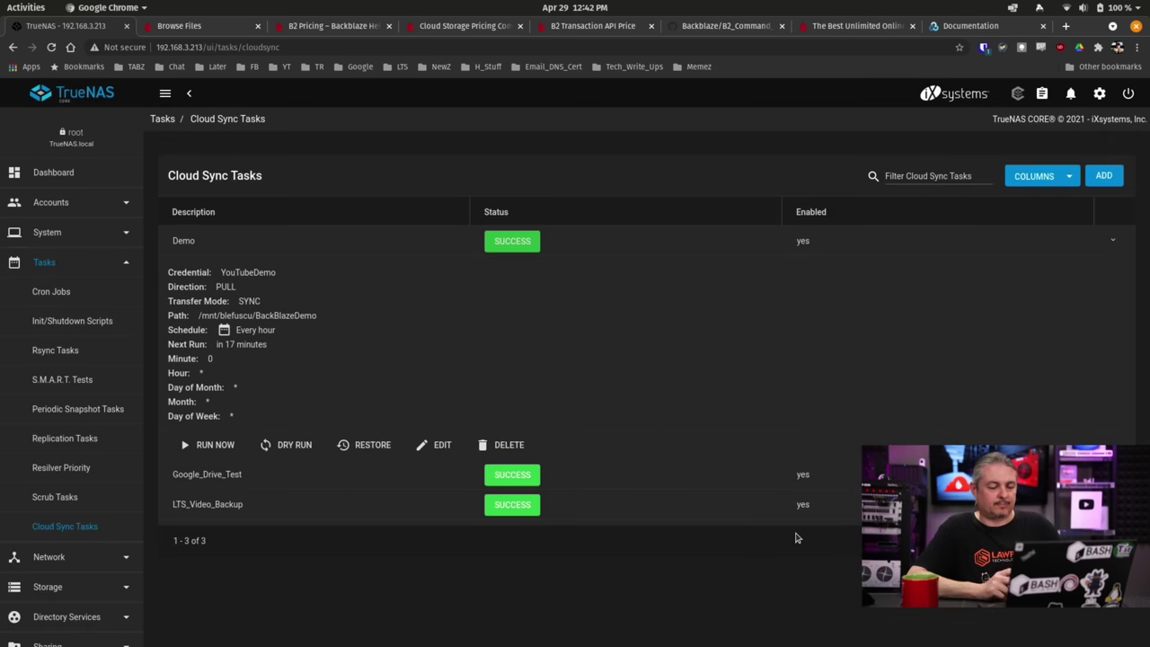
Enter the restored LTS Logo Files folder, list its logo files, return with cd .., and hide Terminal.
key("alt+Tab")
type("CD")
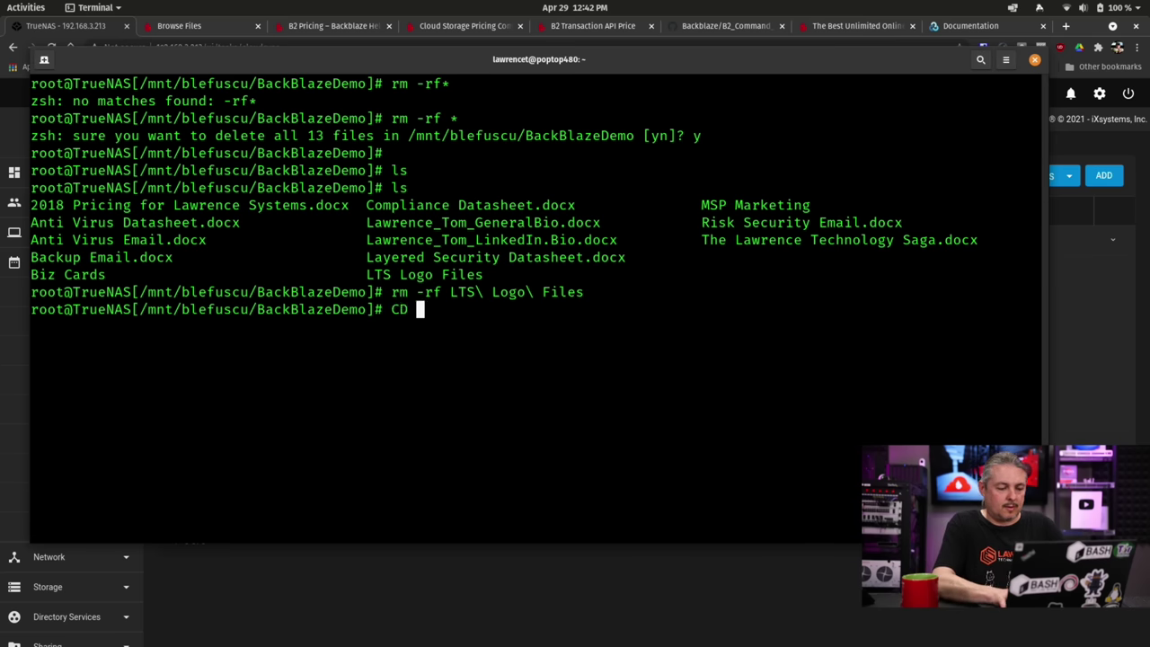
key("BackSpace")
key("BackSpace")
key("BackSpace")
type("cd ")
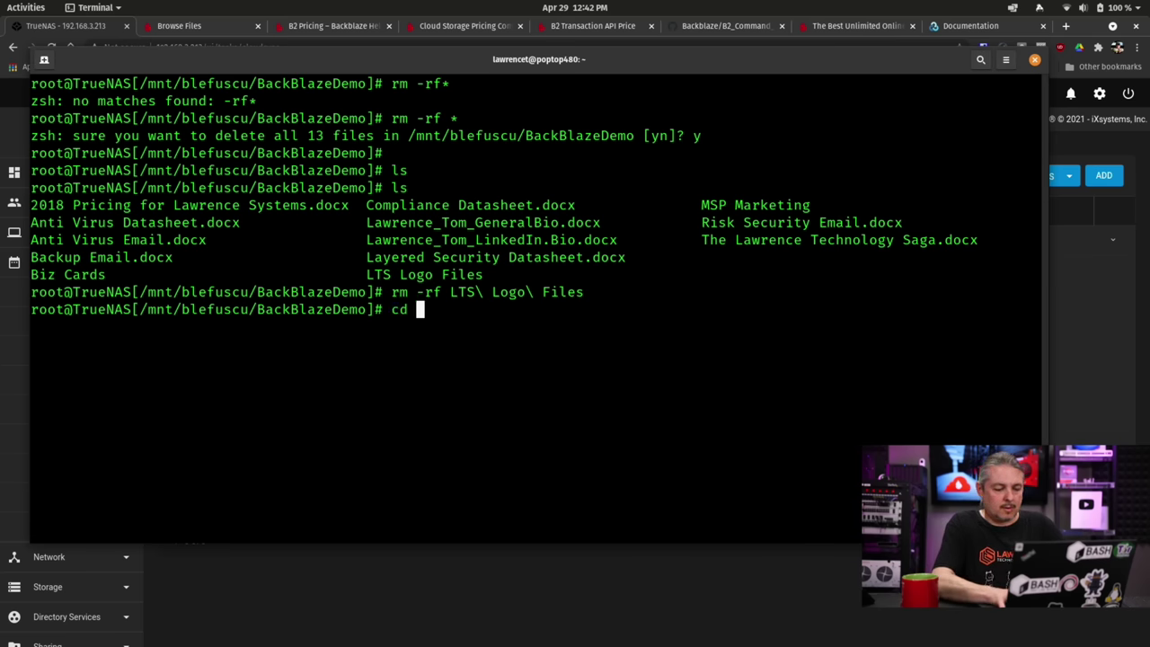
type("LT")
key("Tab")
key("Return")
type("ls")
key("Return")
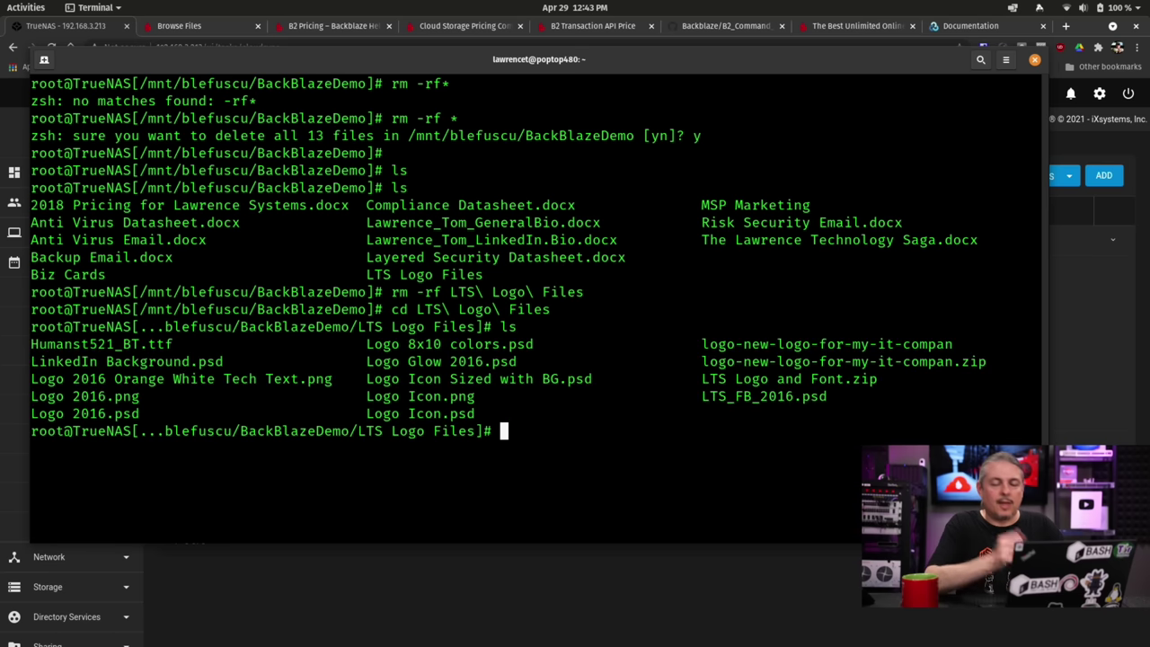
type("cd ..")
key("Return")
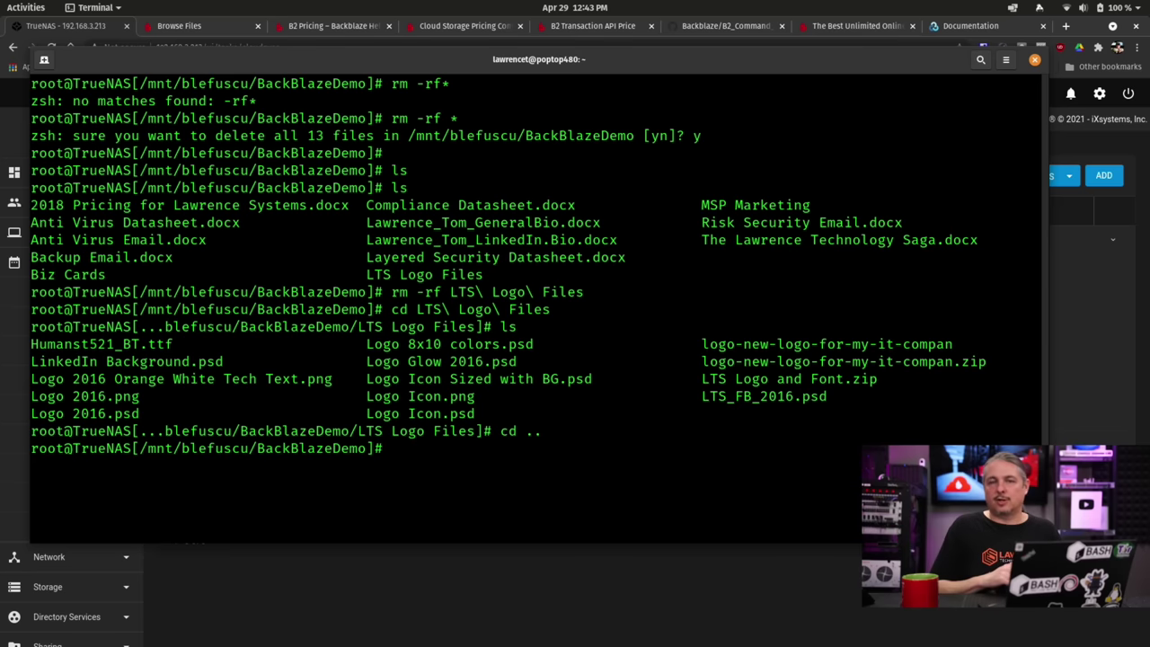
key("alt+Tab")
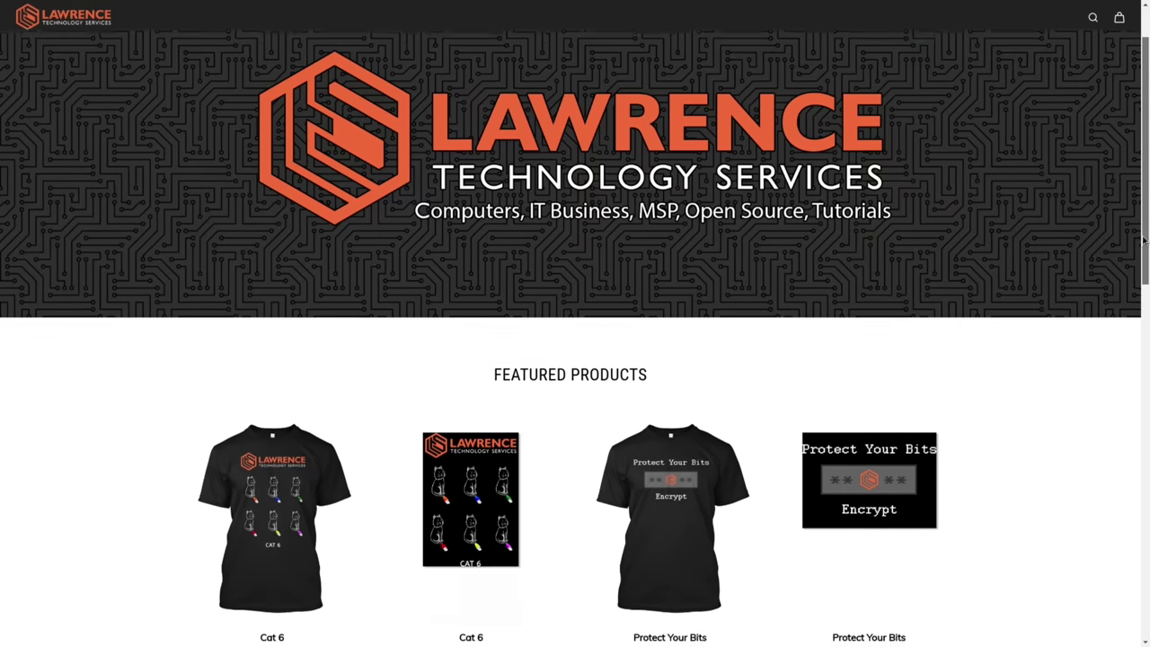
Scroll down to Featured Products and open the Cat 6 Premium Tee ($24.99) page.
left_click_drag(1143, 240, 1129, 360)
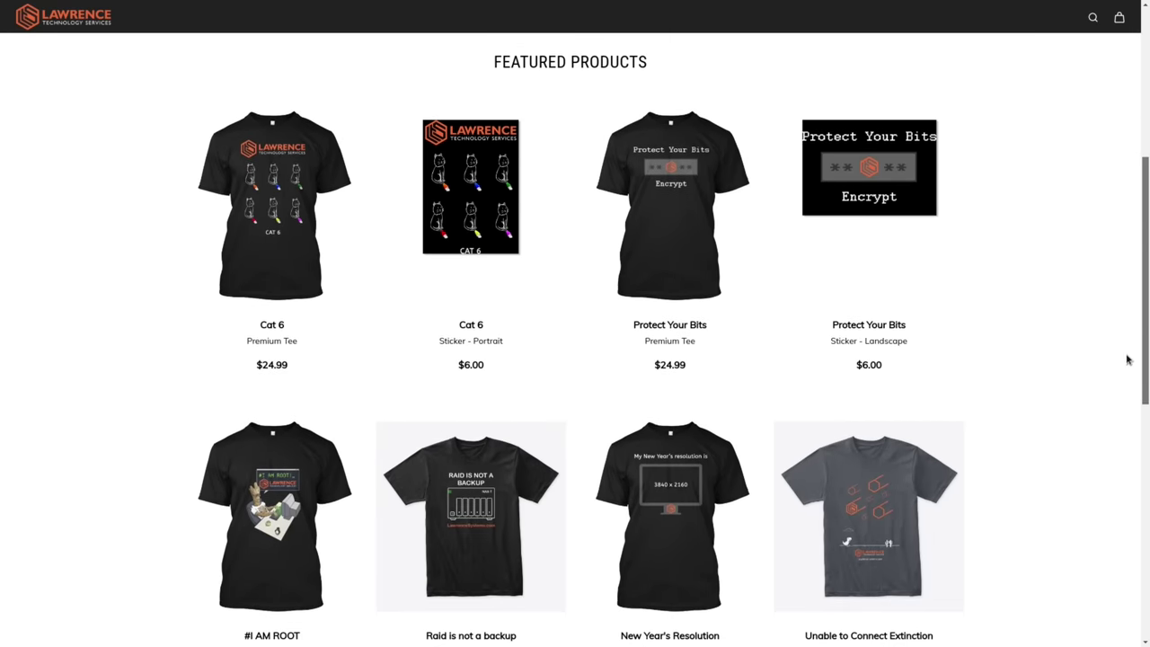
left_click(283, 189)
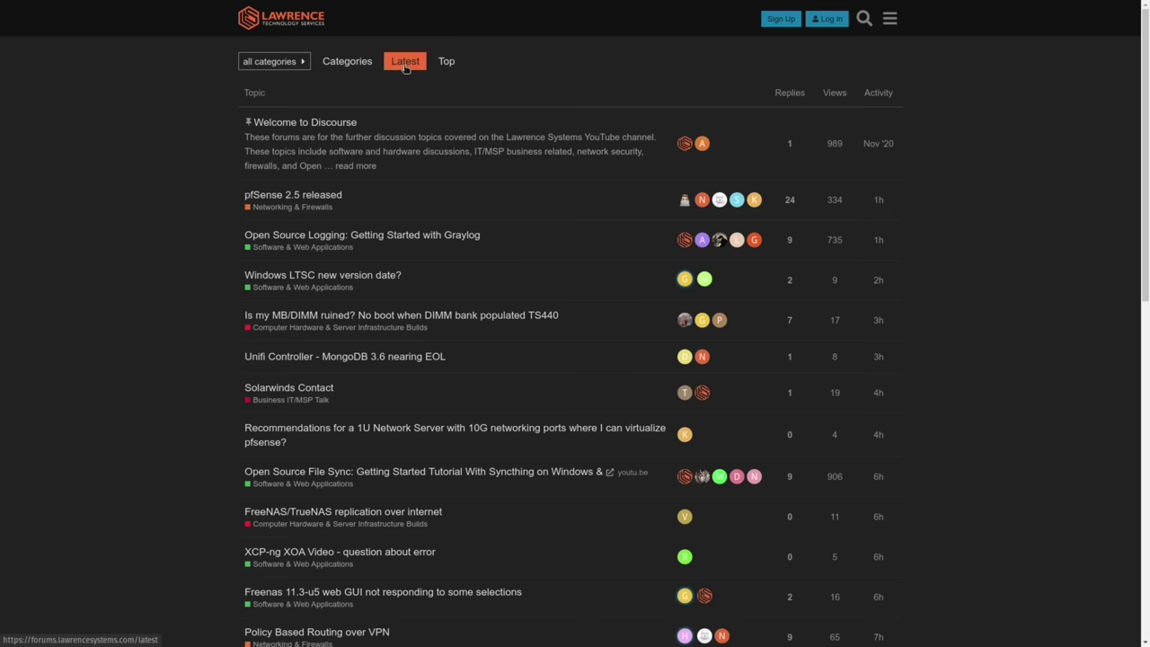
Search the forum for dns, open DNS Malware Filtering Compared, and scroll to the replies.
left_click(864, 20)
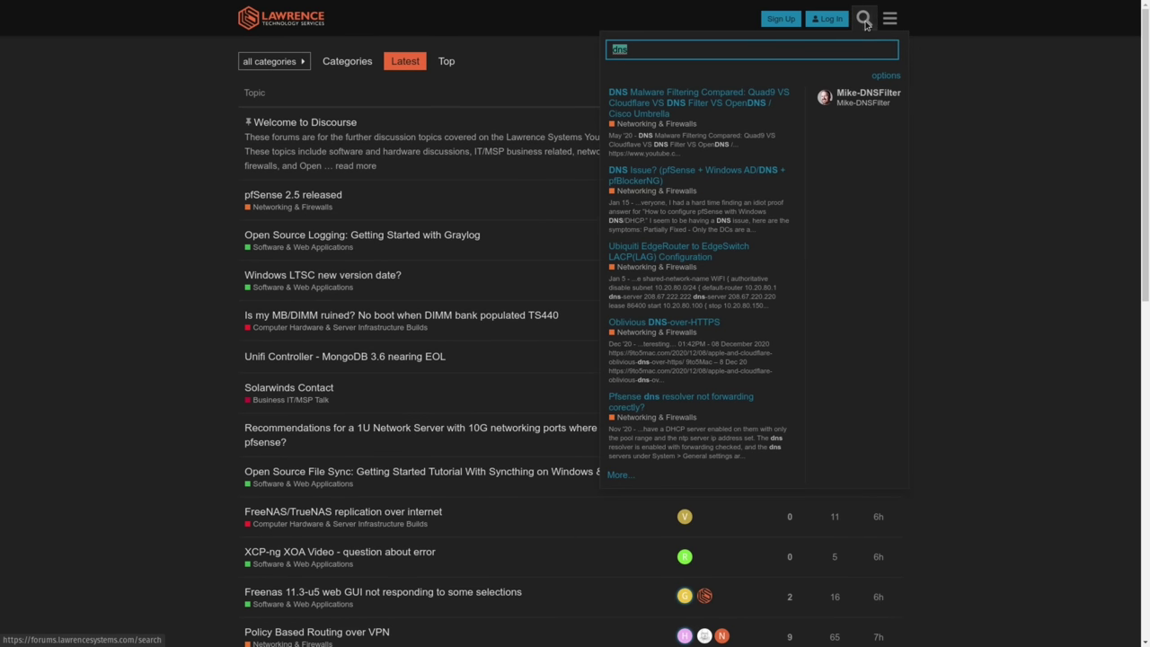
left_click(726, 95)
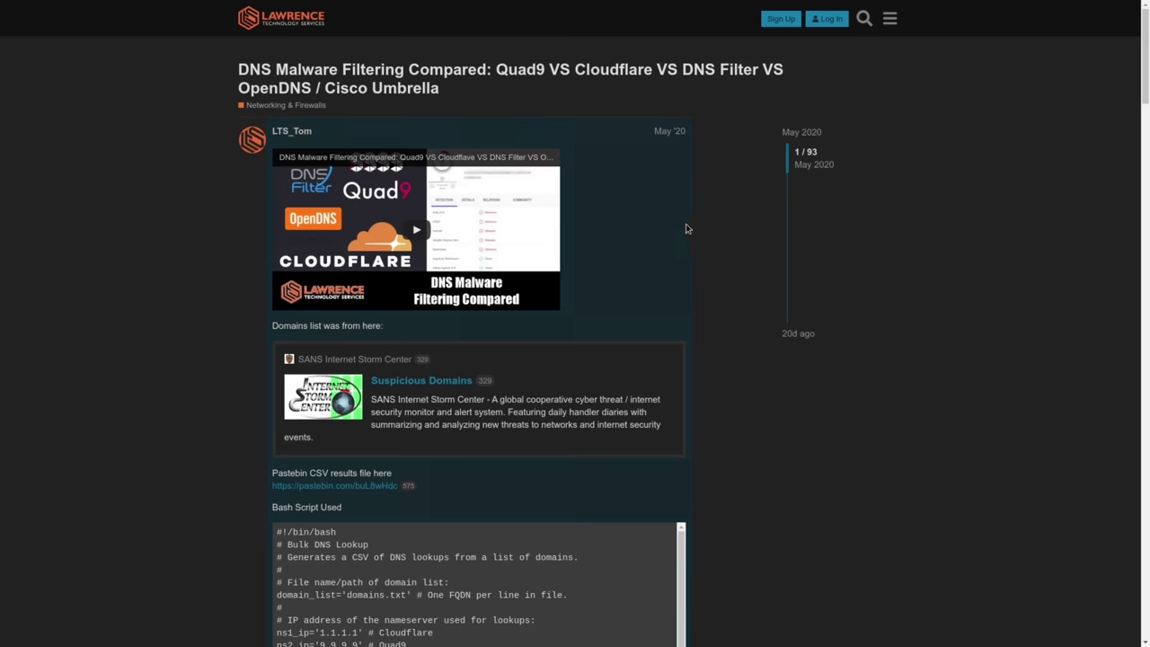
scroll(737, 223, "down", 7)
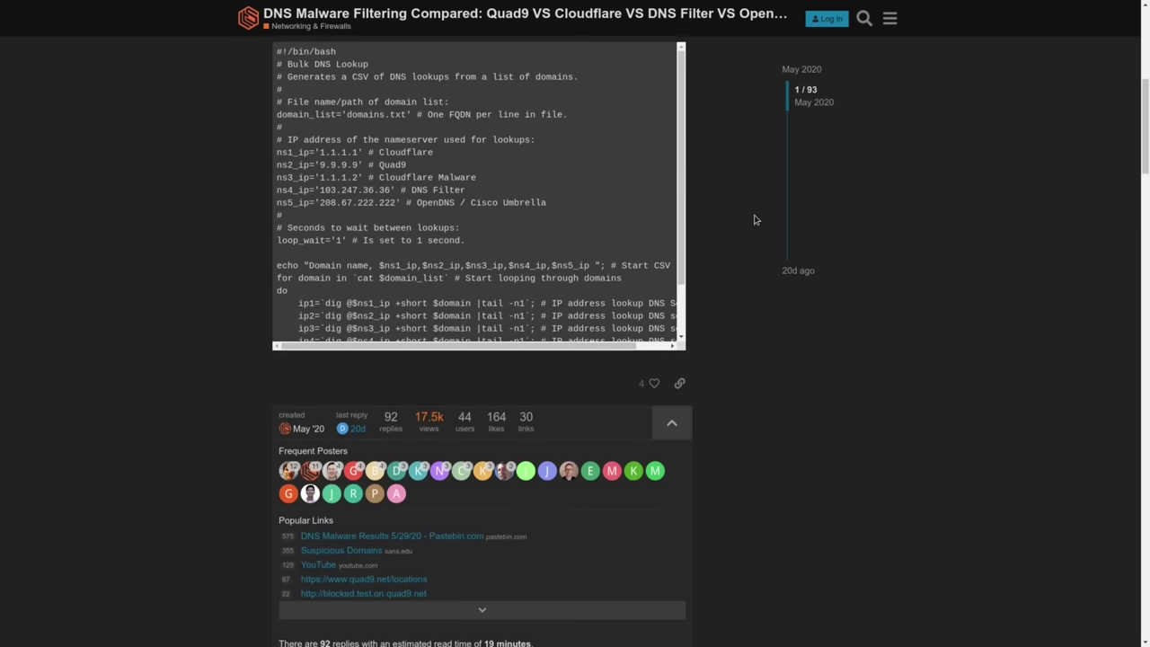
scroll(755, 219, "down", 5)
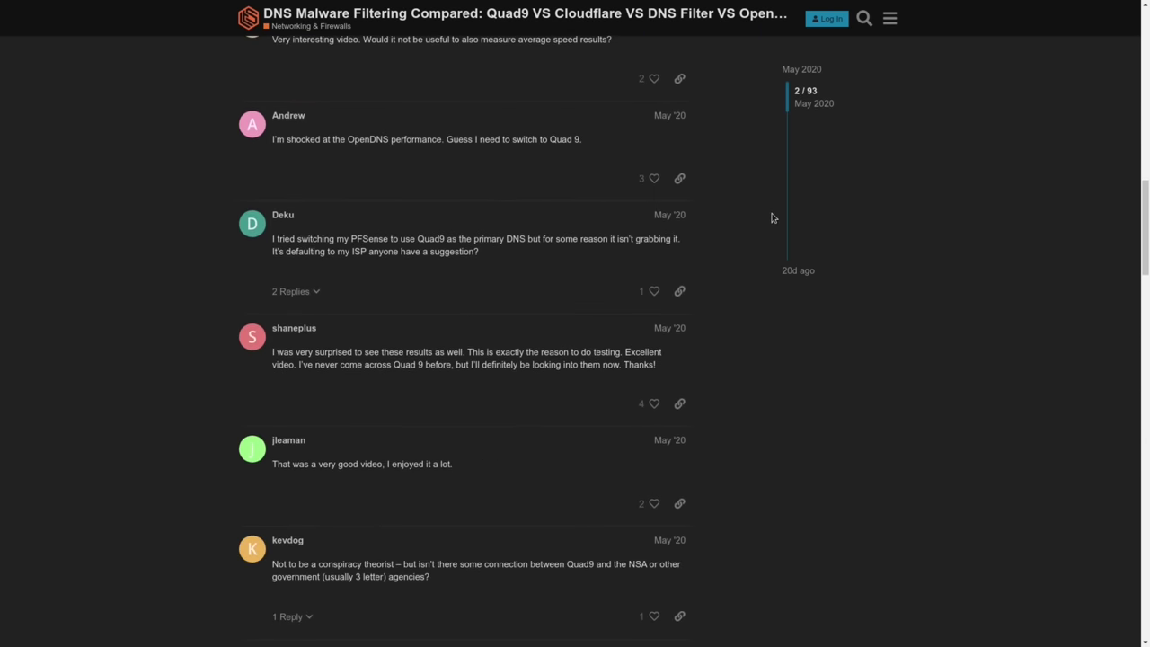